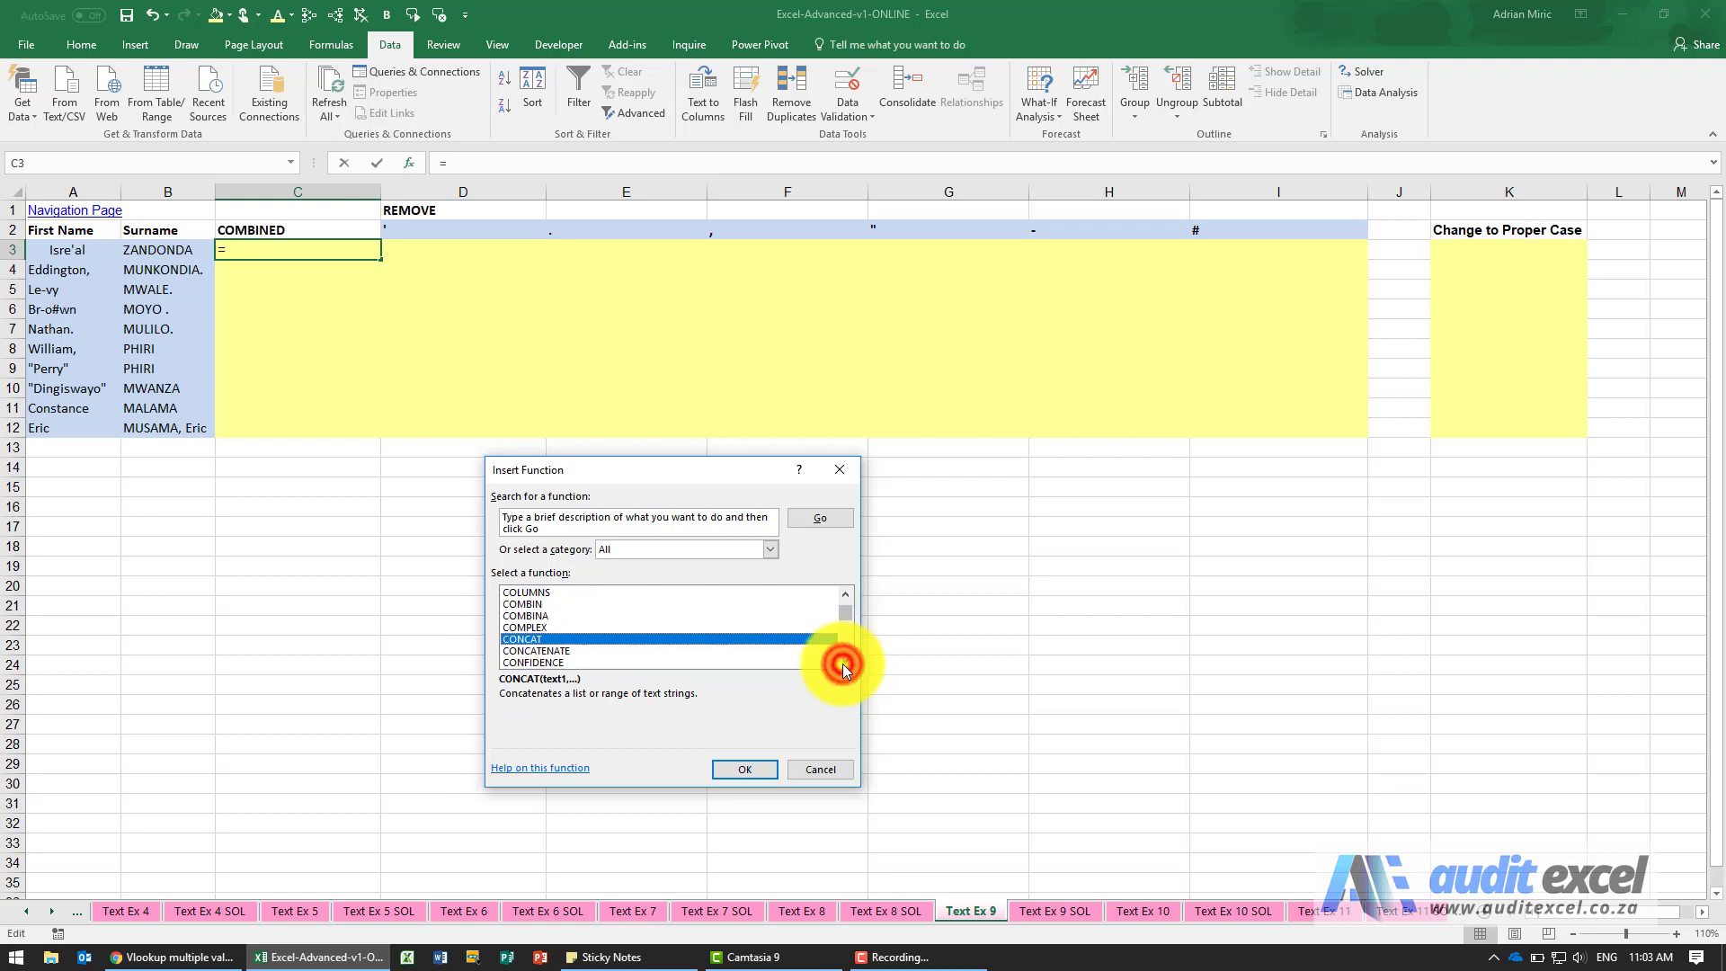
Join A3, a space (" ") and B3 in C3 with the CONCATENATE function, and fill the formula down to C12.
{"action": "left_click", "coordinate": [579, 651]}
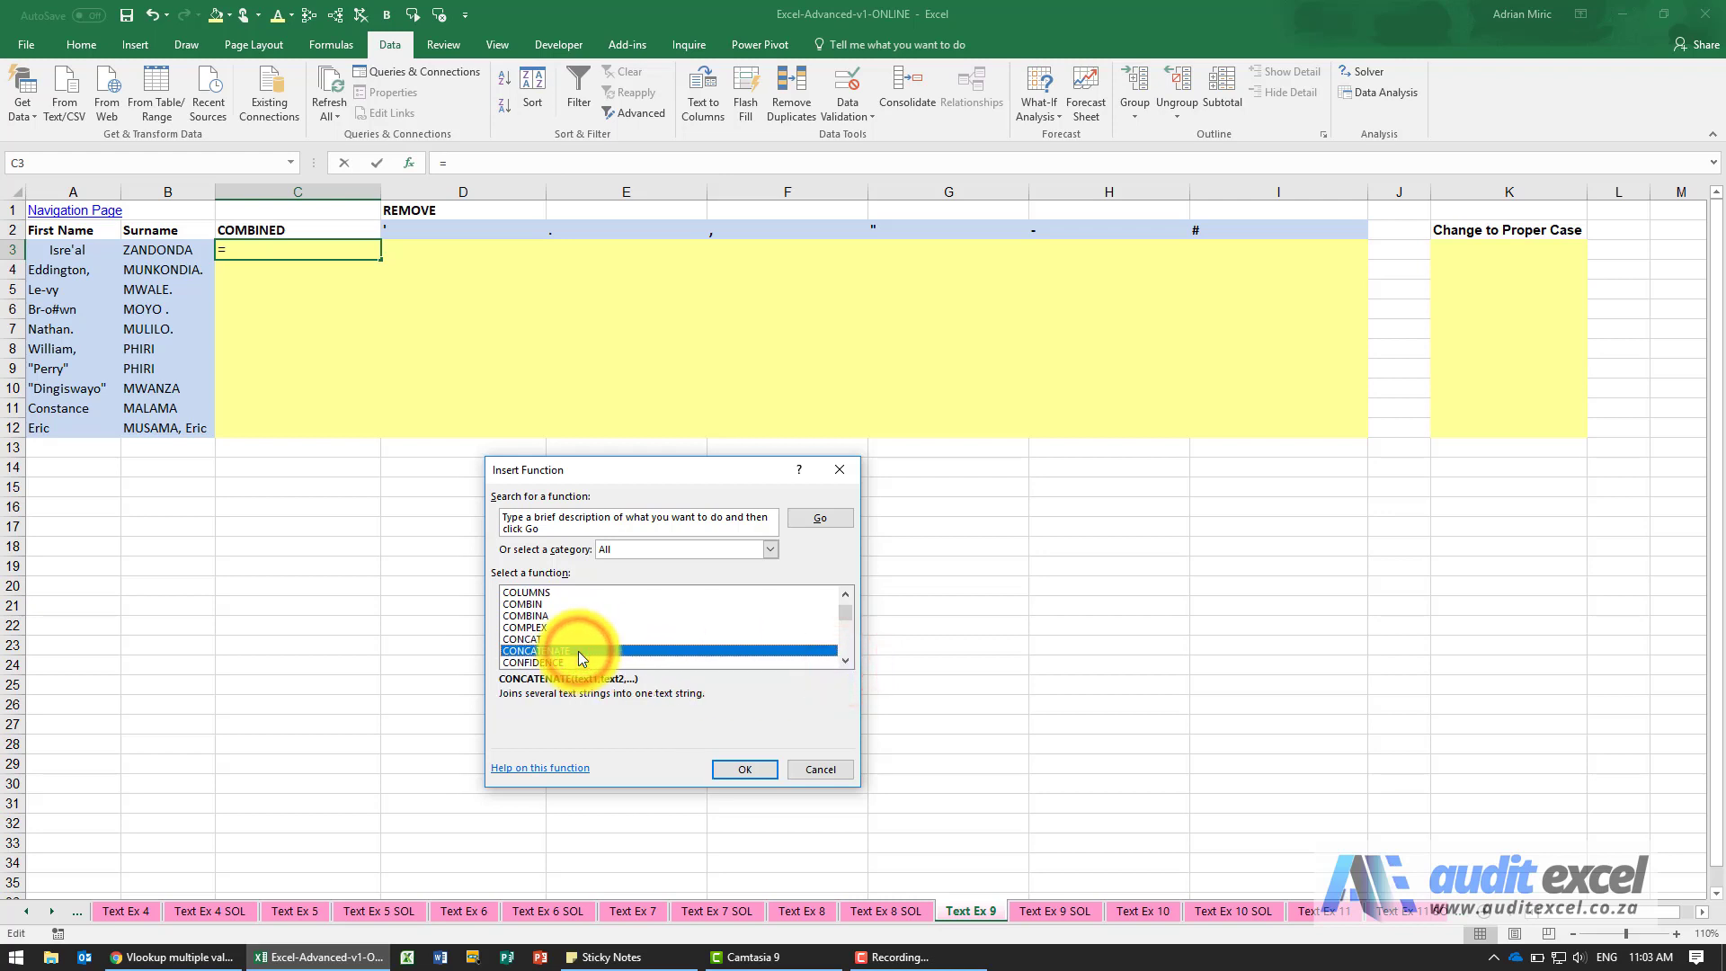
{"action": "left_click", "coordinate": [570, 638]}
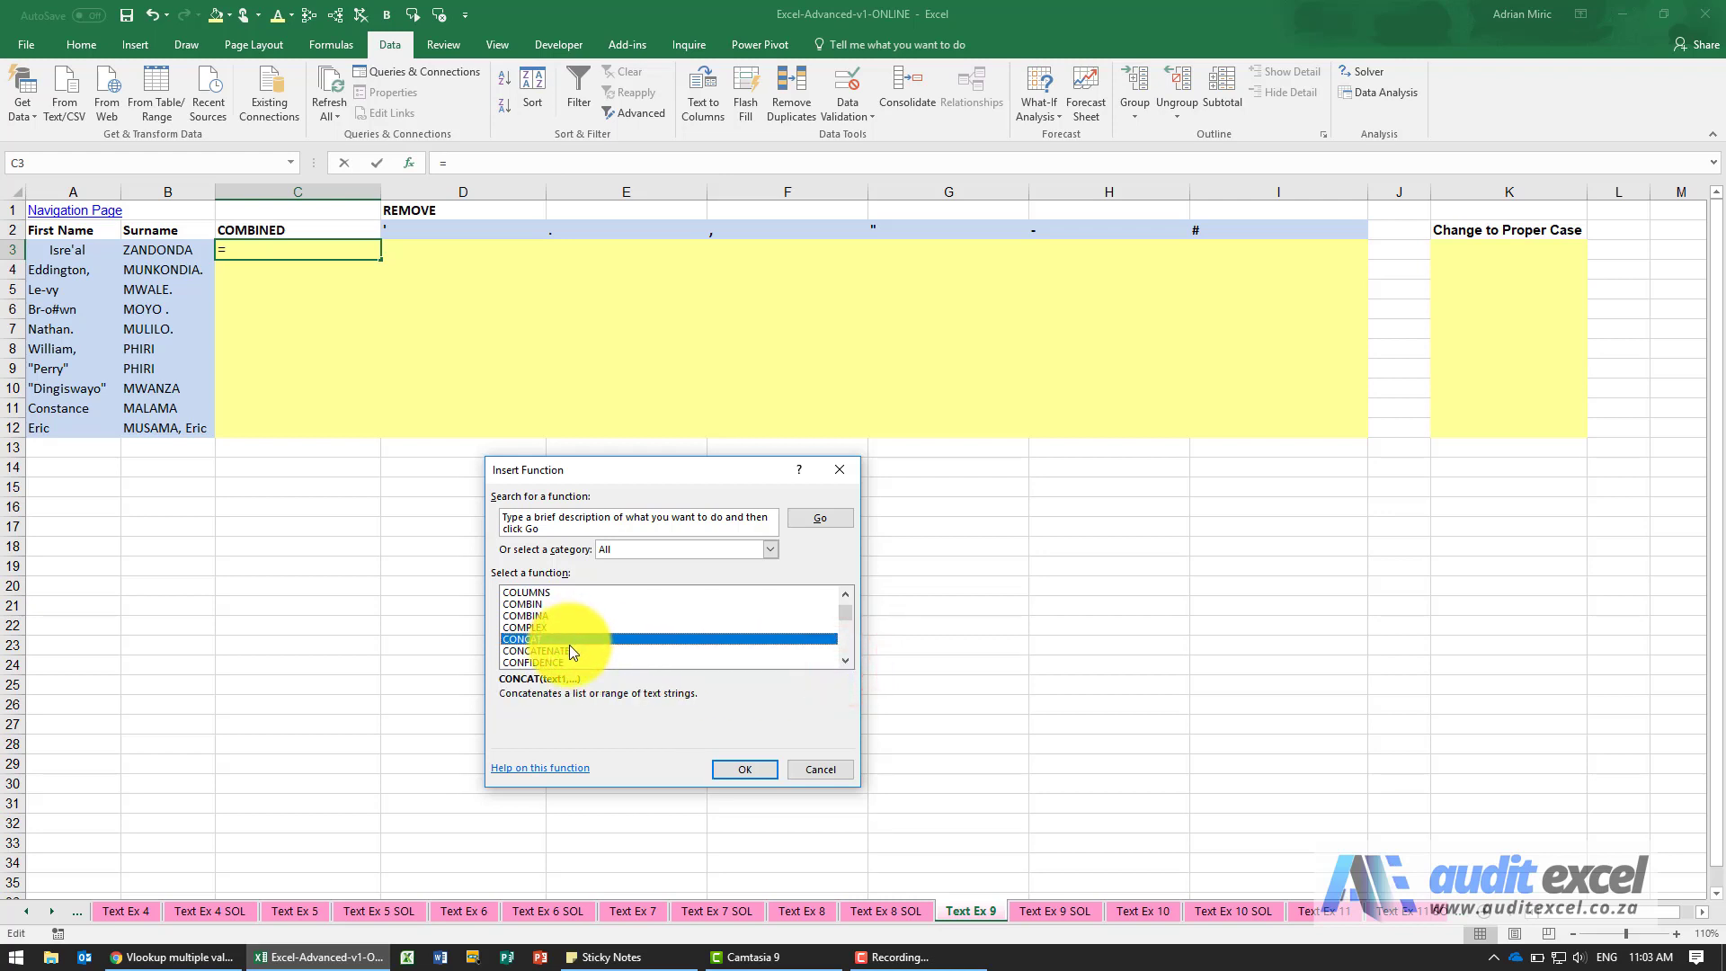
{"action": "left_click", "coordinate": [569, 650]}
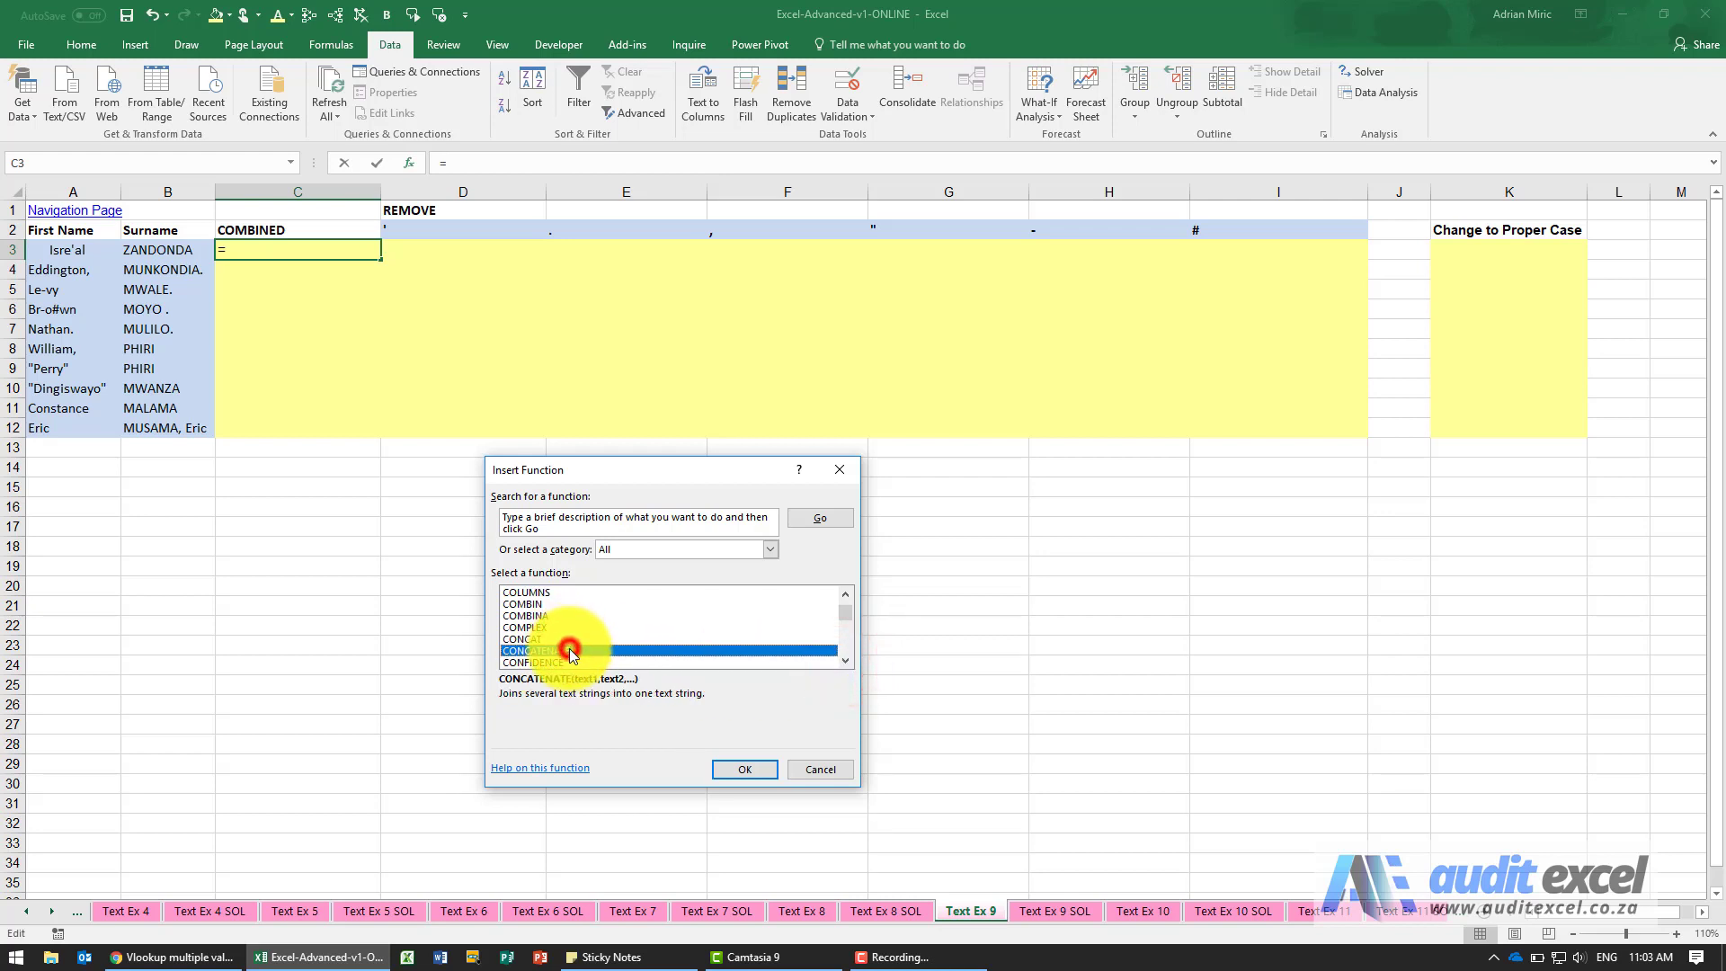
{"action": "left_click", "coordinate": [734, 771]}
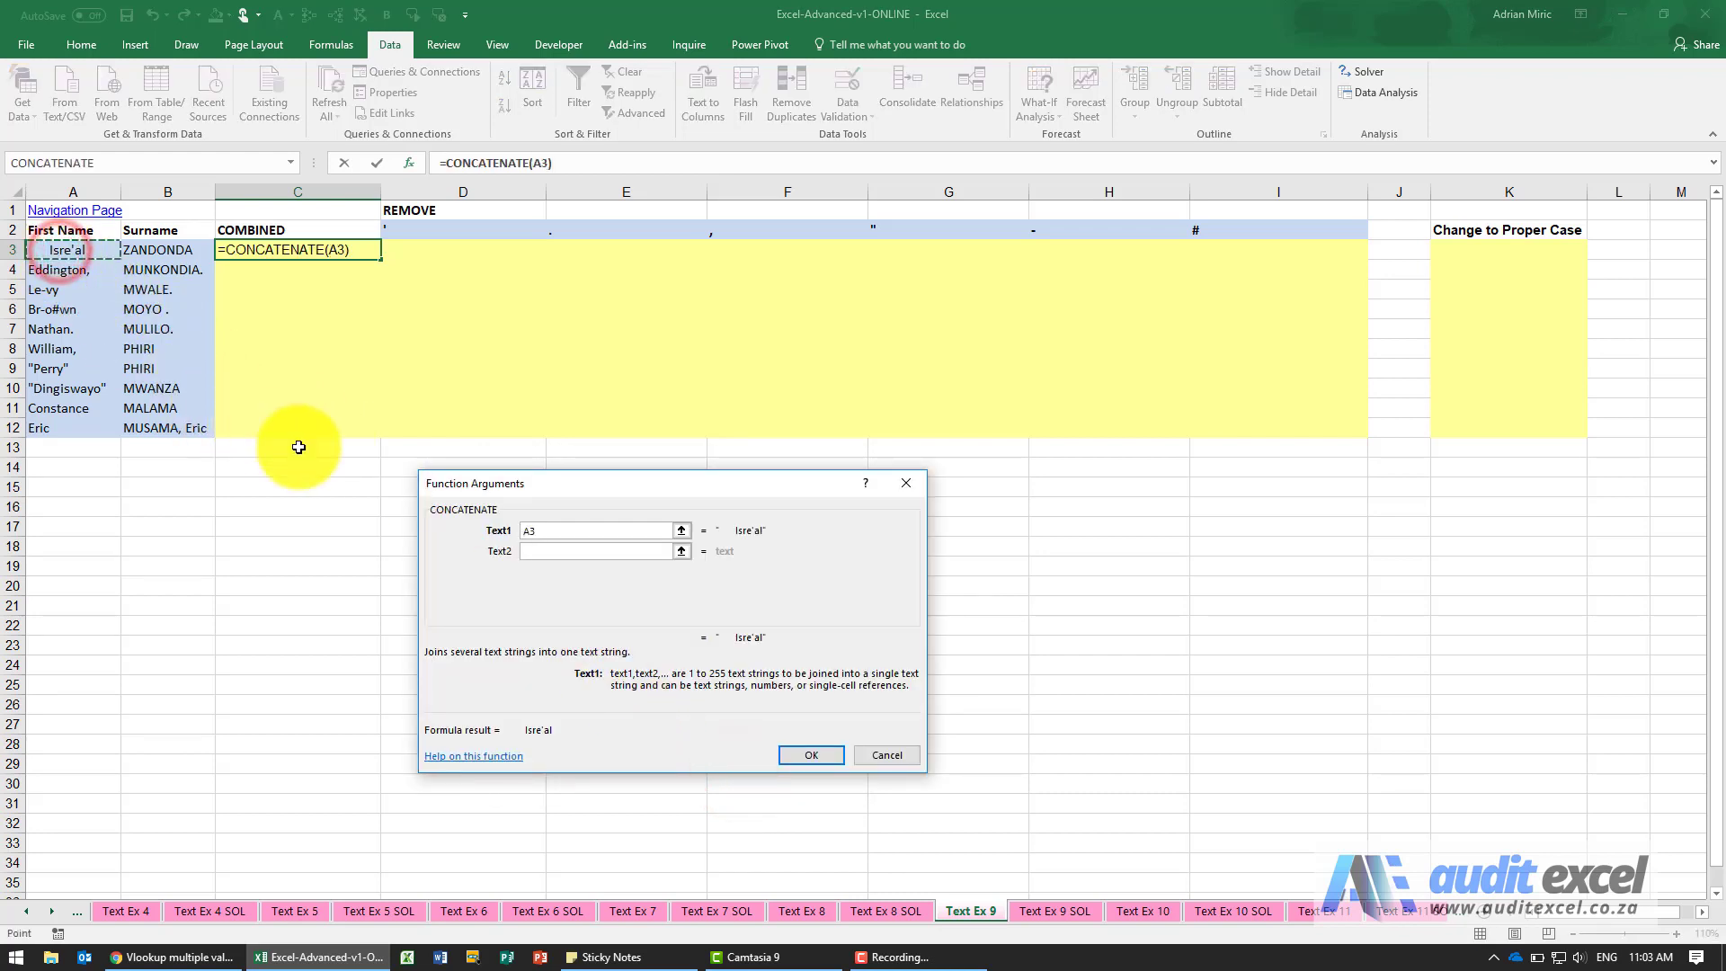
{"action": "left_click", "coordinate": [539, 548]}
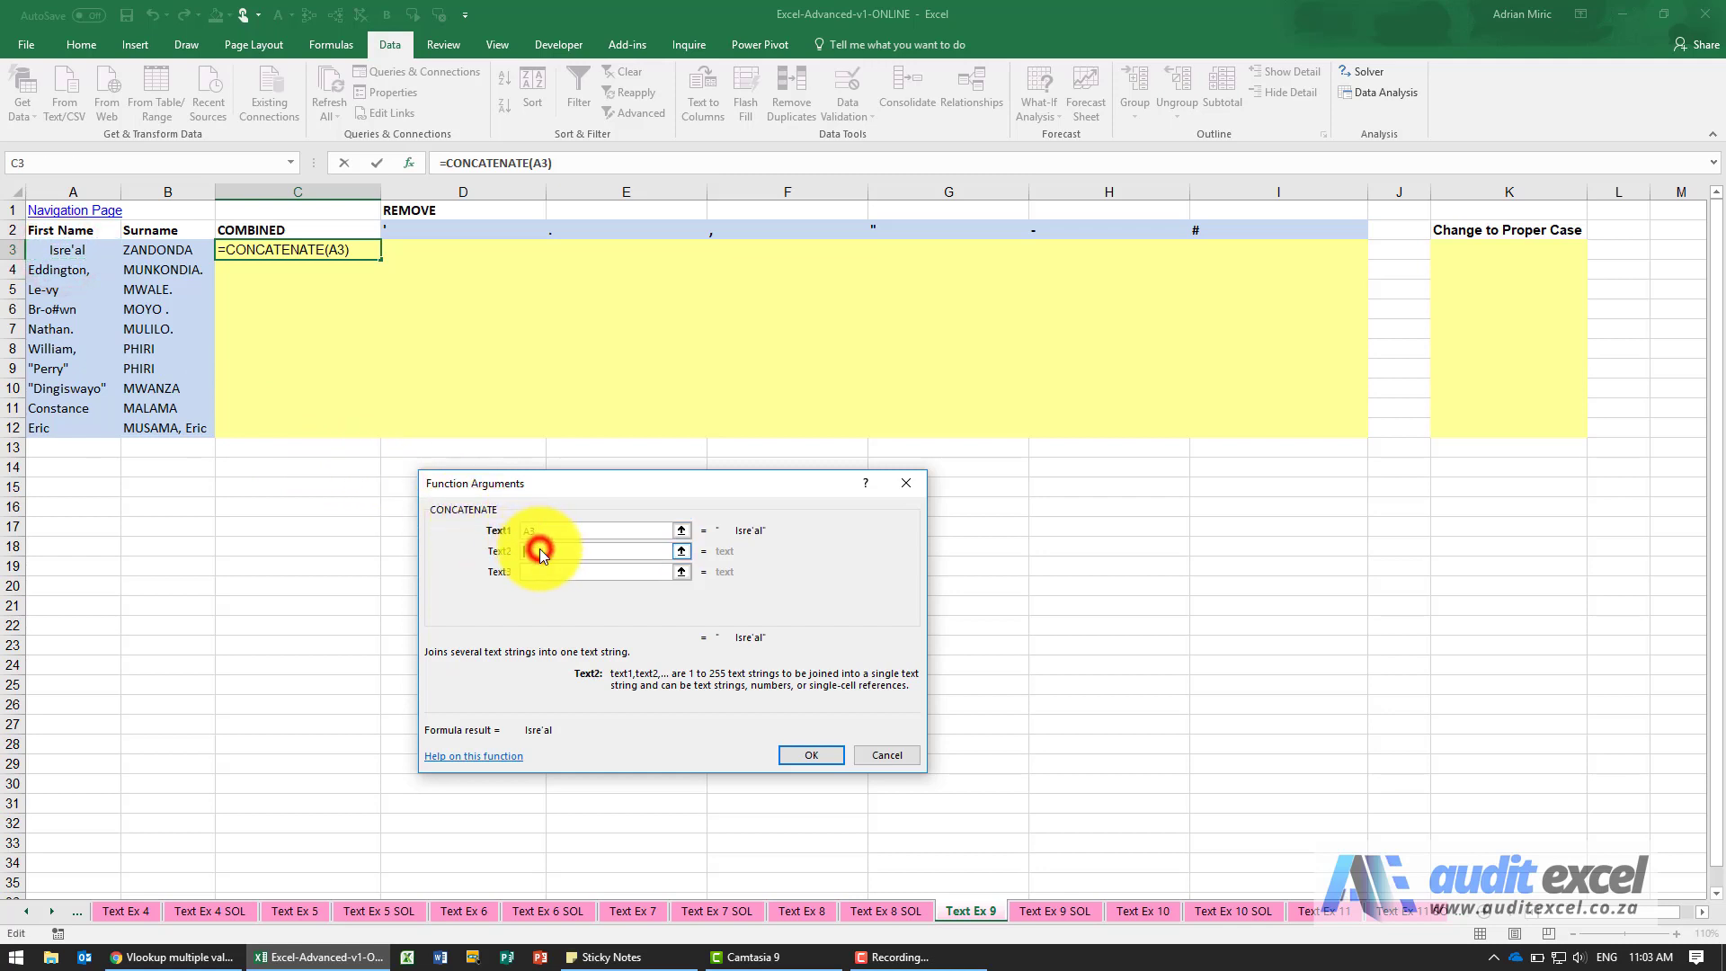
{"action": "type", "text": "\" \""}
{"action": "left_click", "coordinate": [543, 570]}
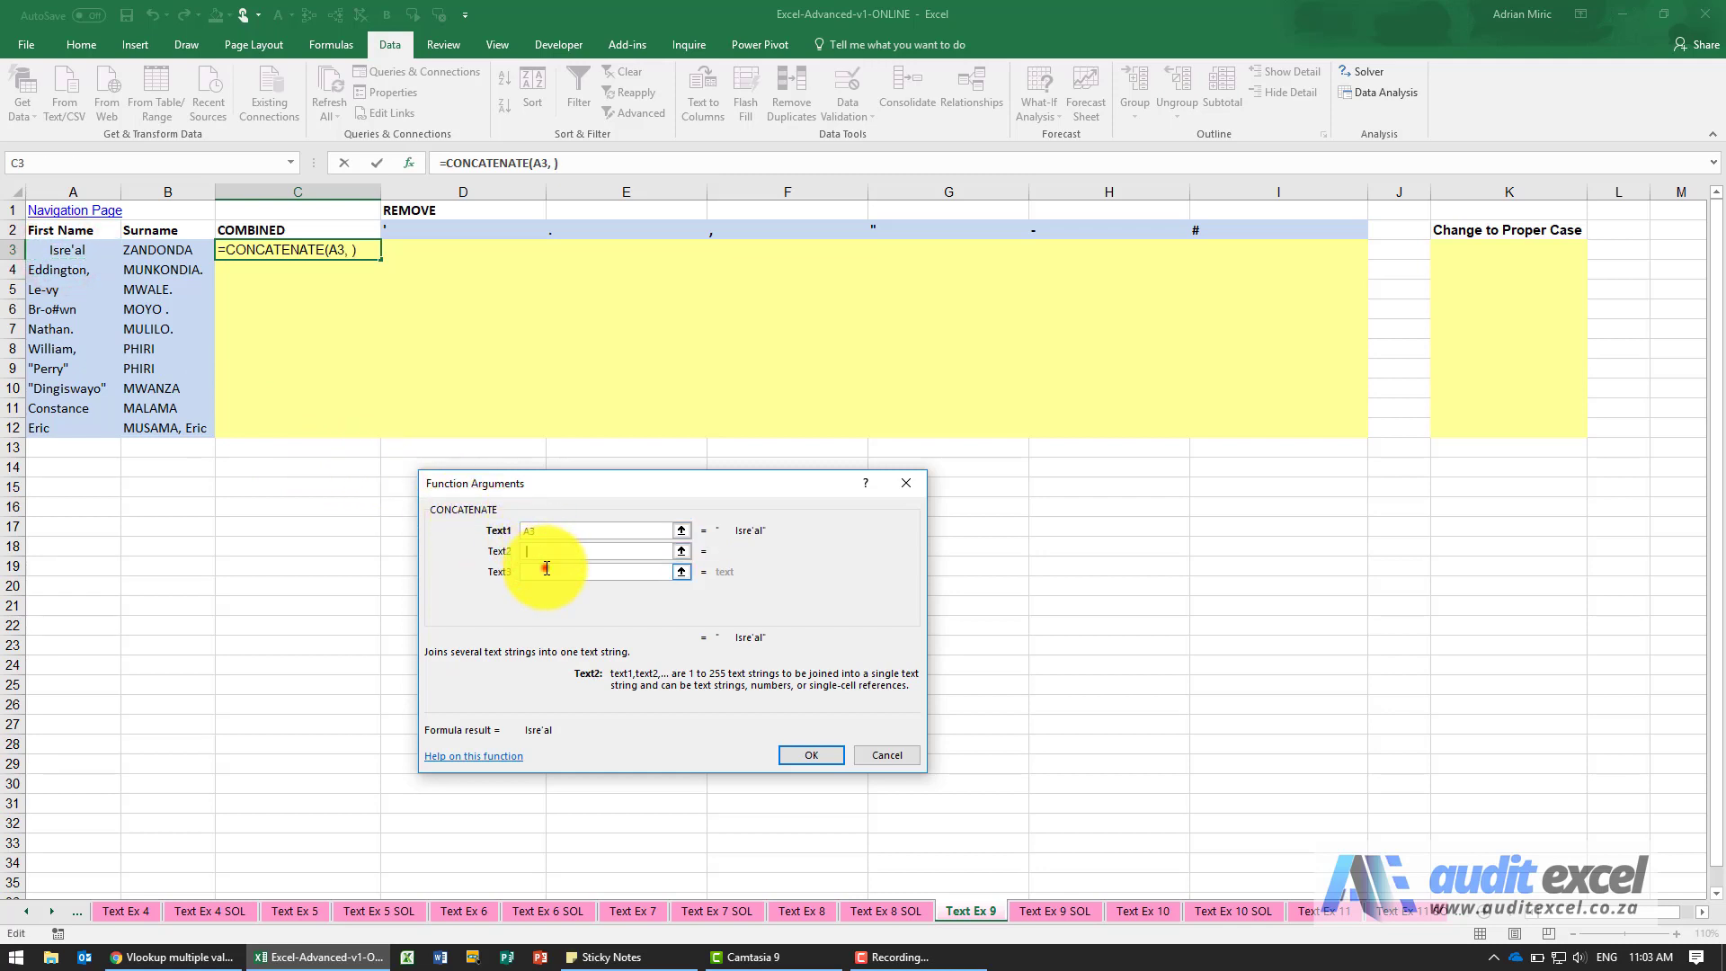
{"action": "left_click", "coordinate": [168, 251]}
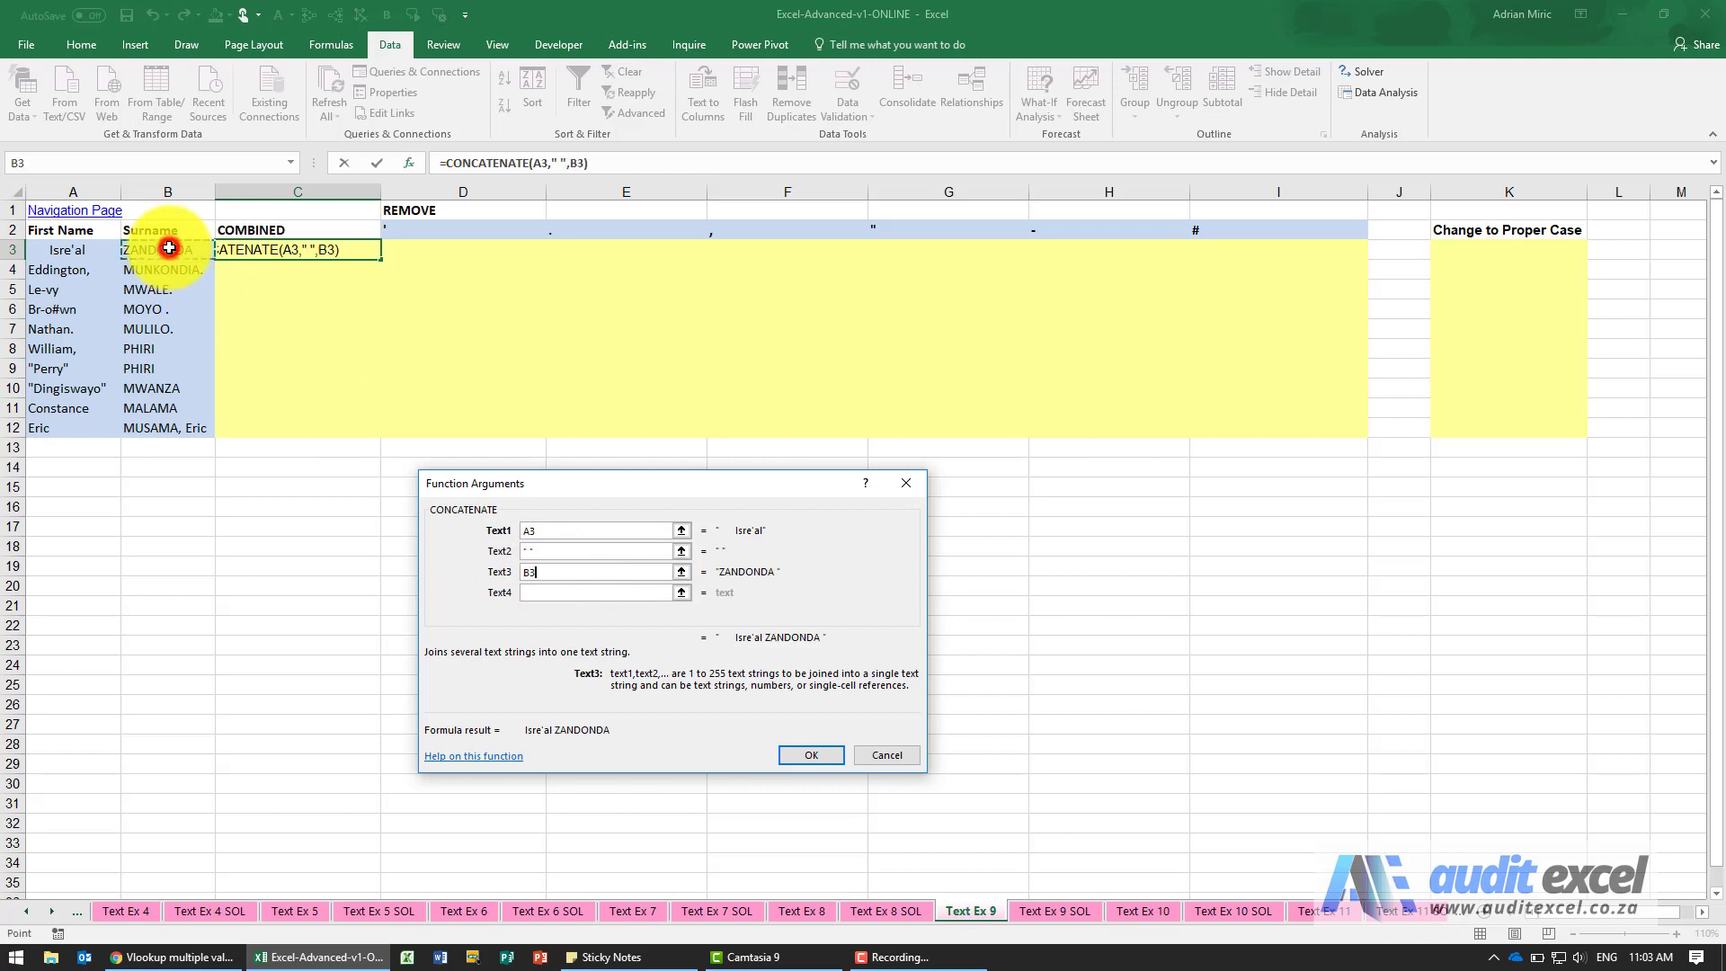
{"action": "left_click", "coordinate": [808, 754]}
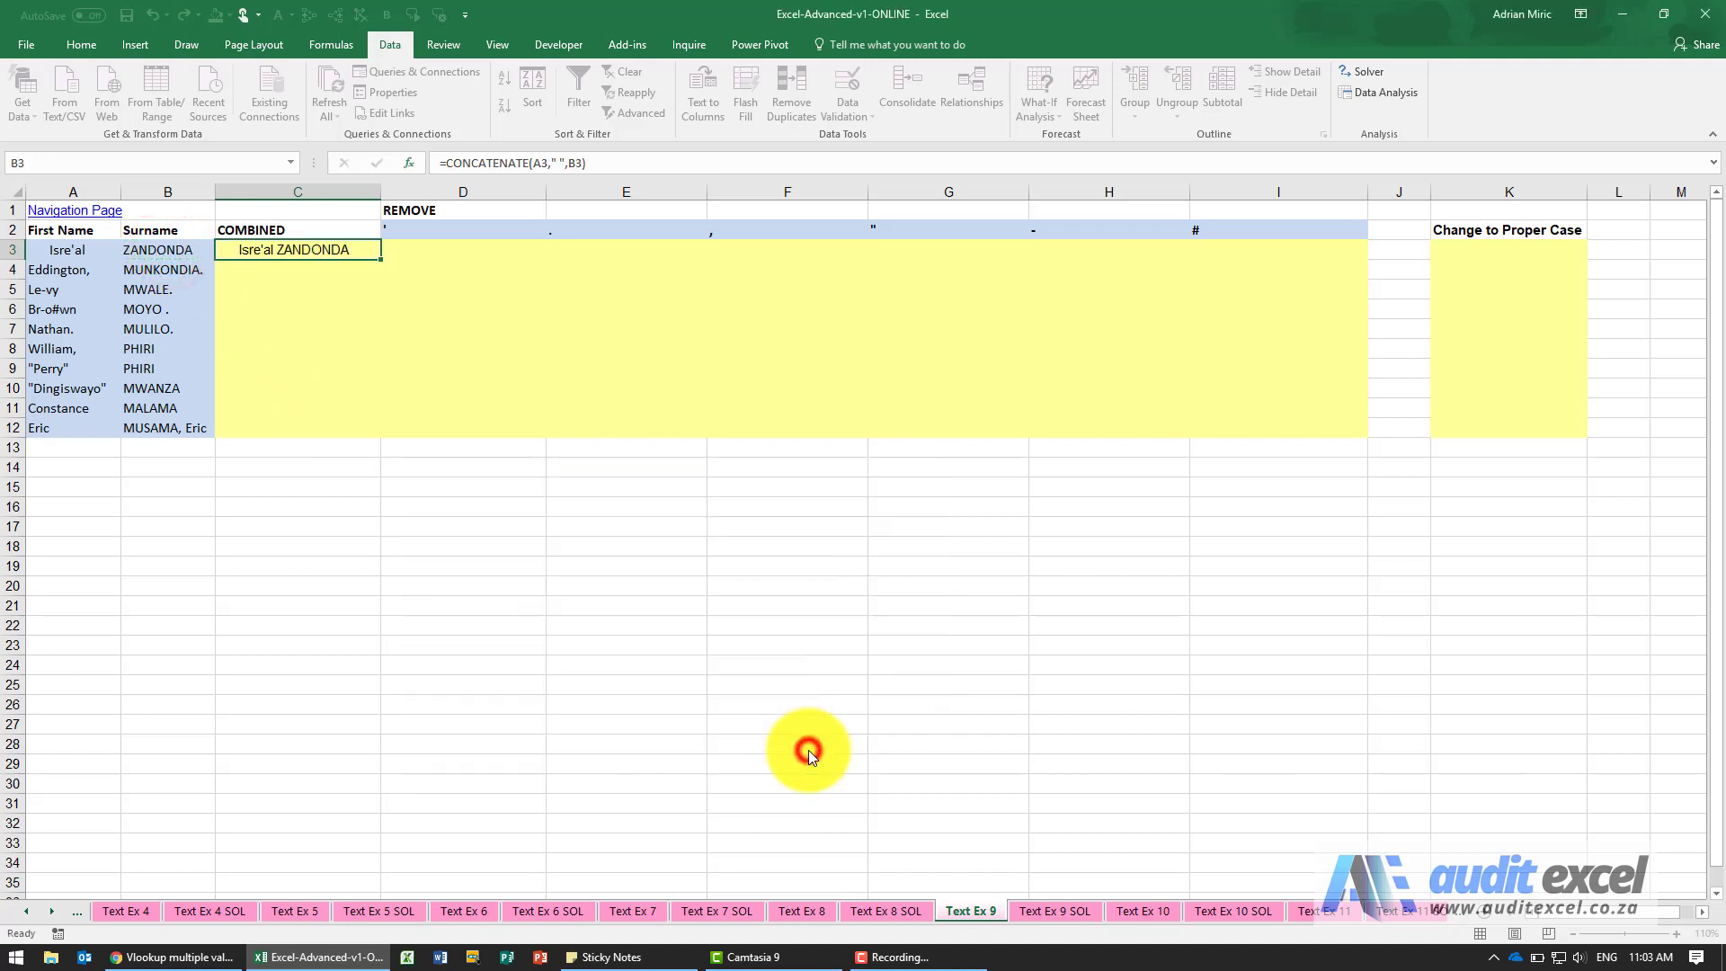
{"action": "double_click", "coordinate": [379, 260]}
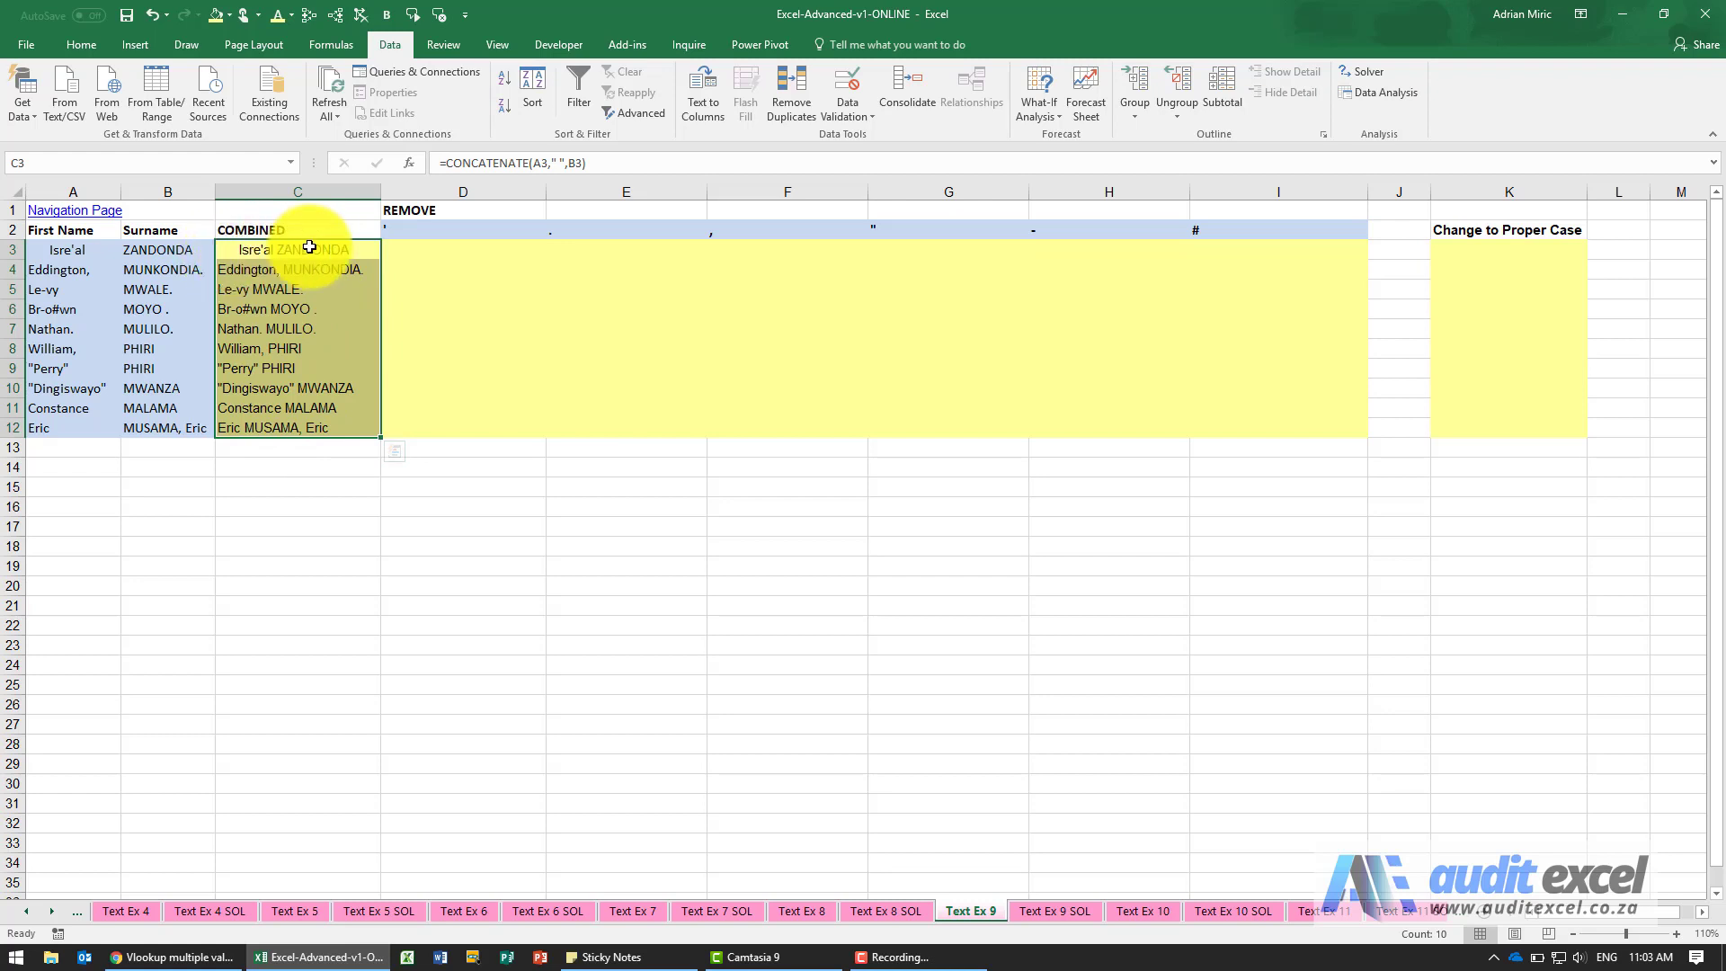
Wrap the CONCATENATE formula in C3 in TRIM and copy the revised formula down to C12.
{"action": "left_click", "coordinate": [446, 162]}
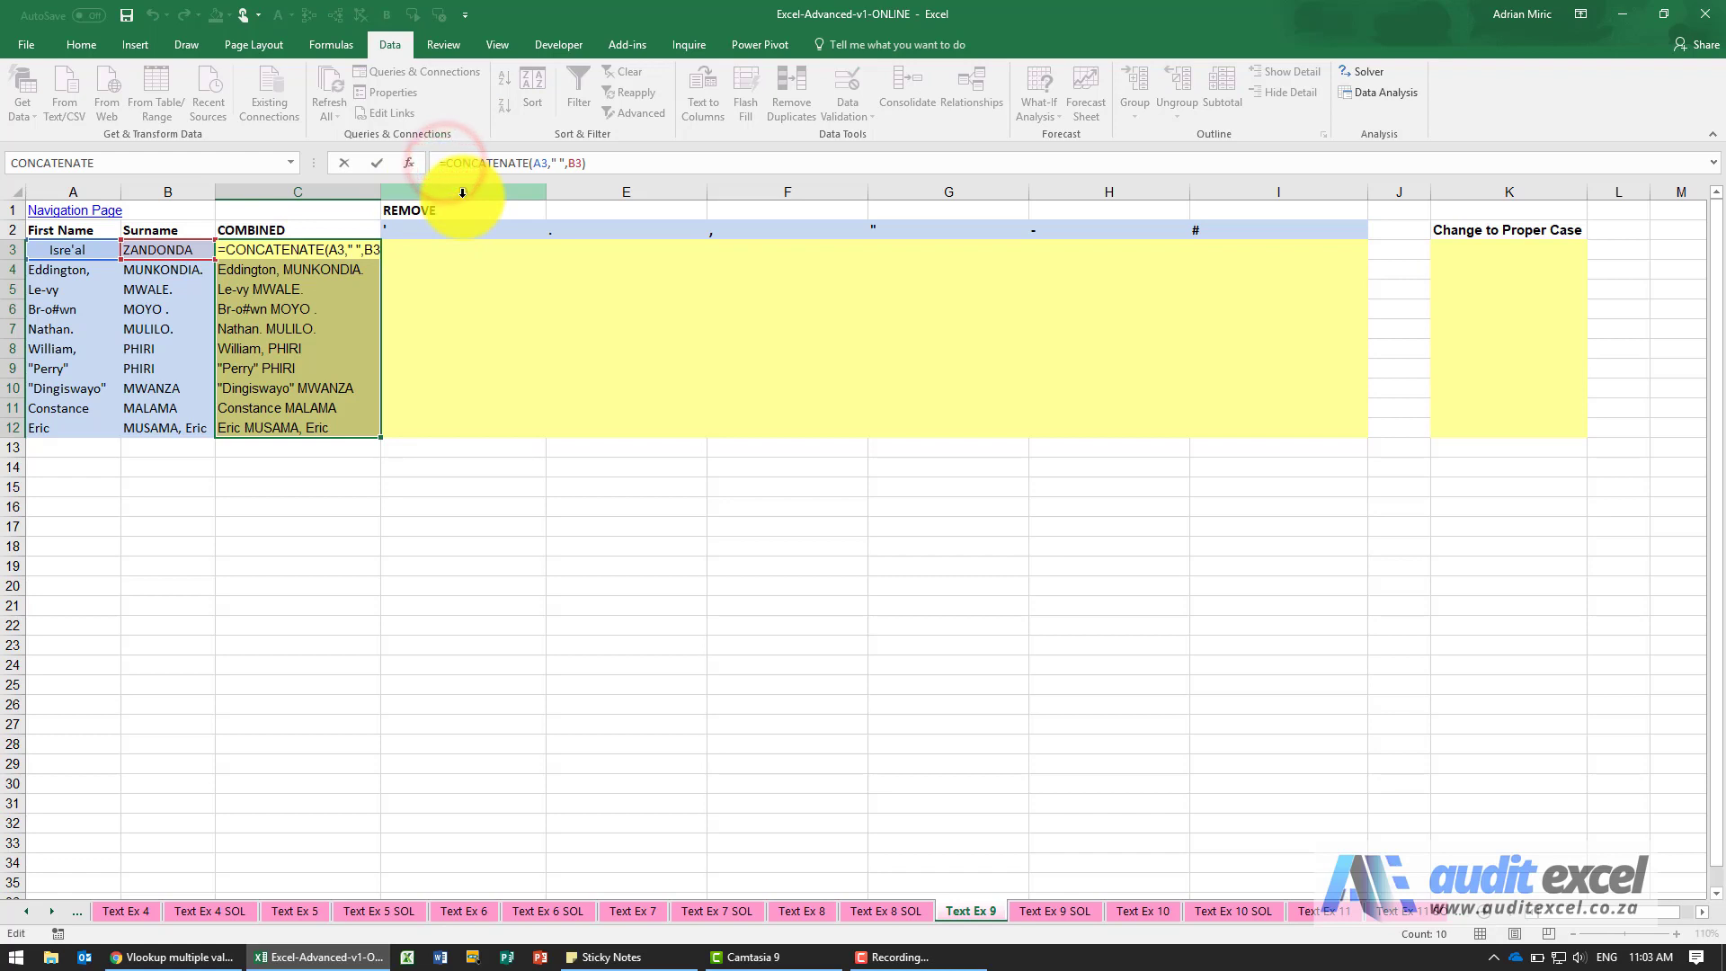
{"action": "type", "text": "trim"}
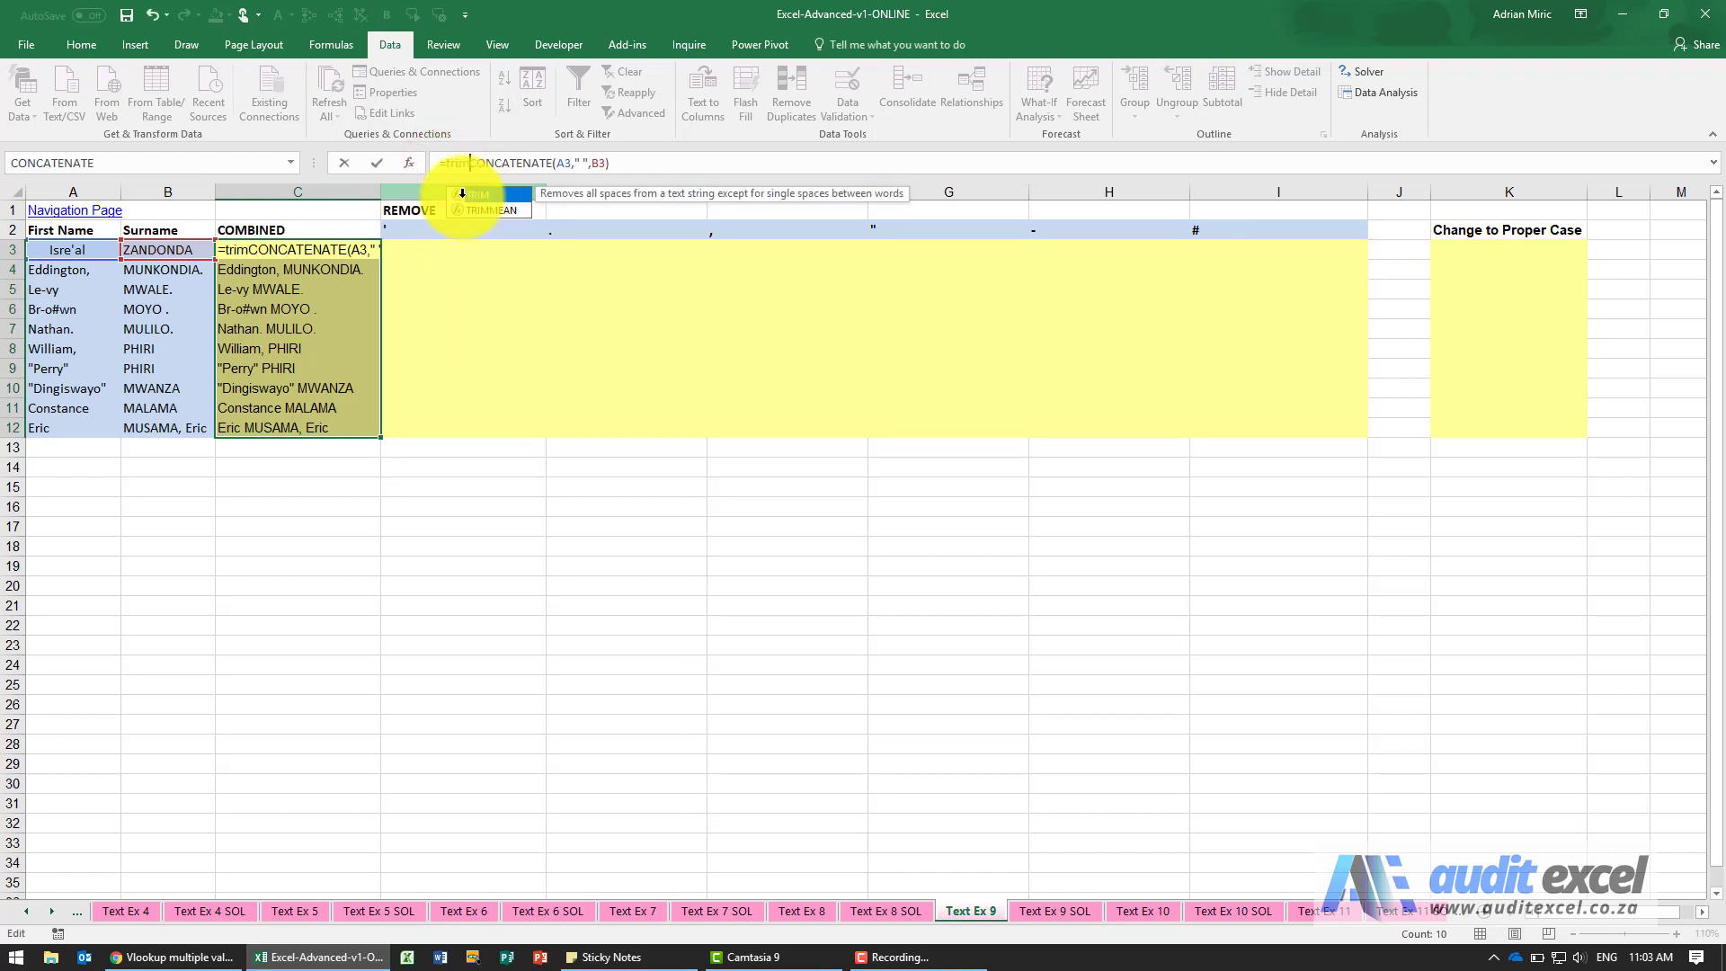
{"action": "type", "text": "("}
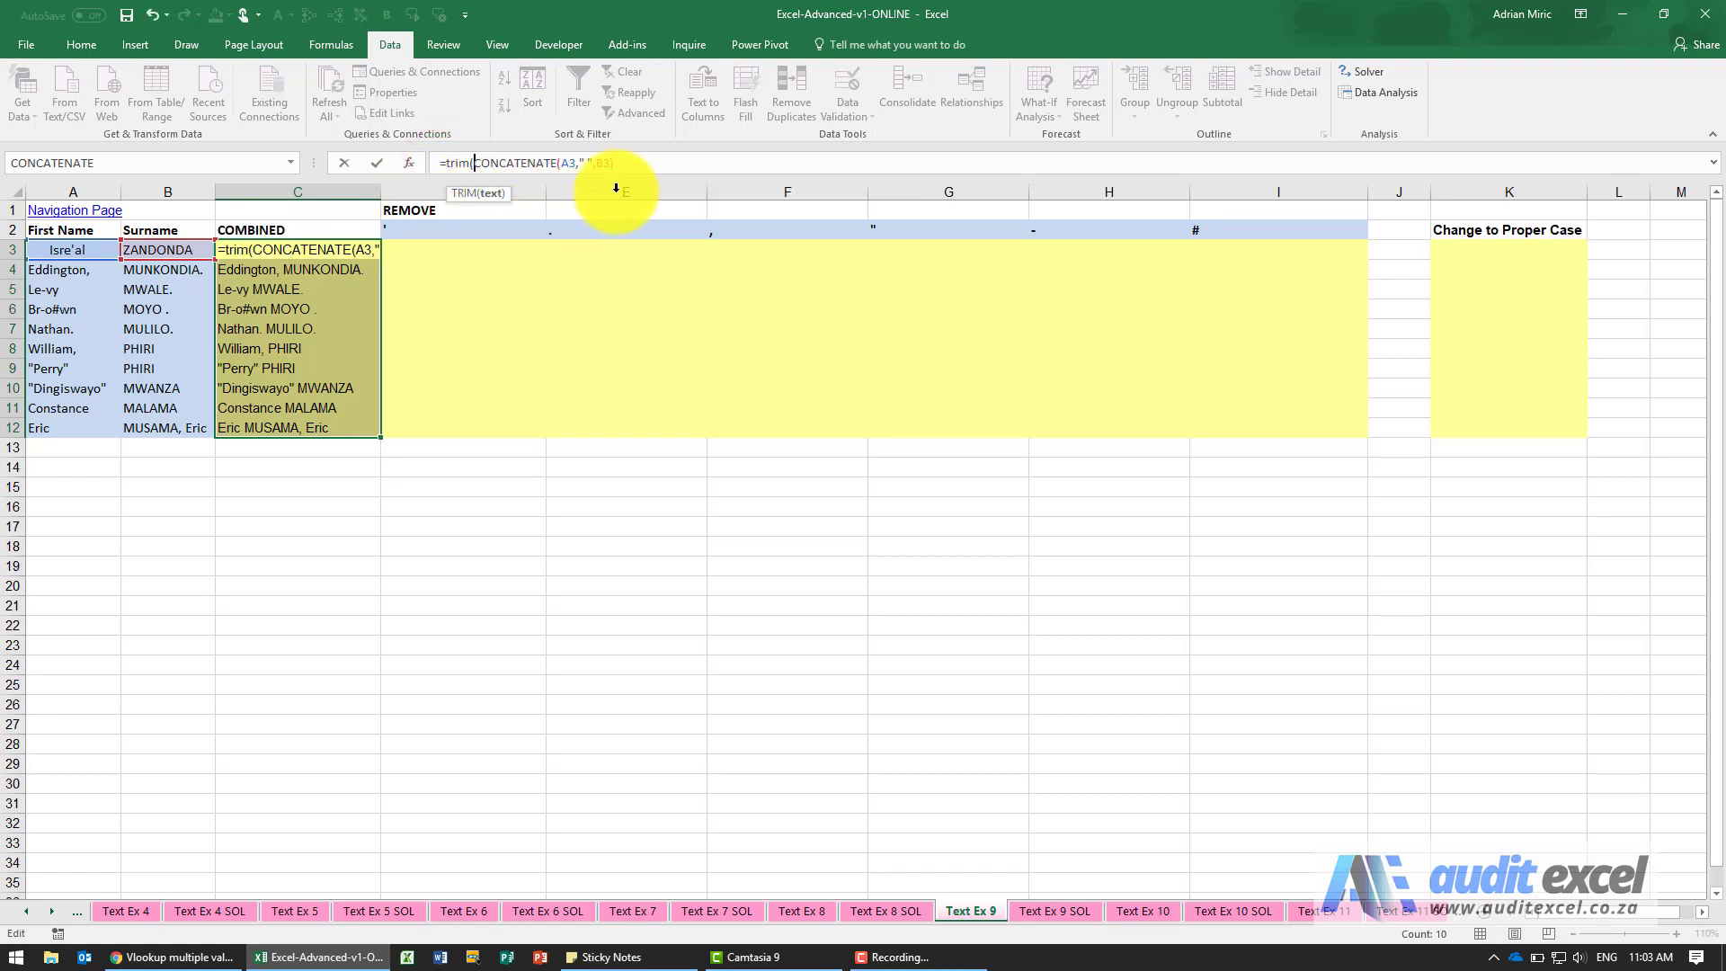
{"action": "type", "text": ")"}
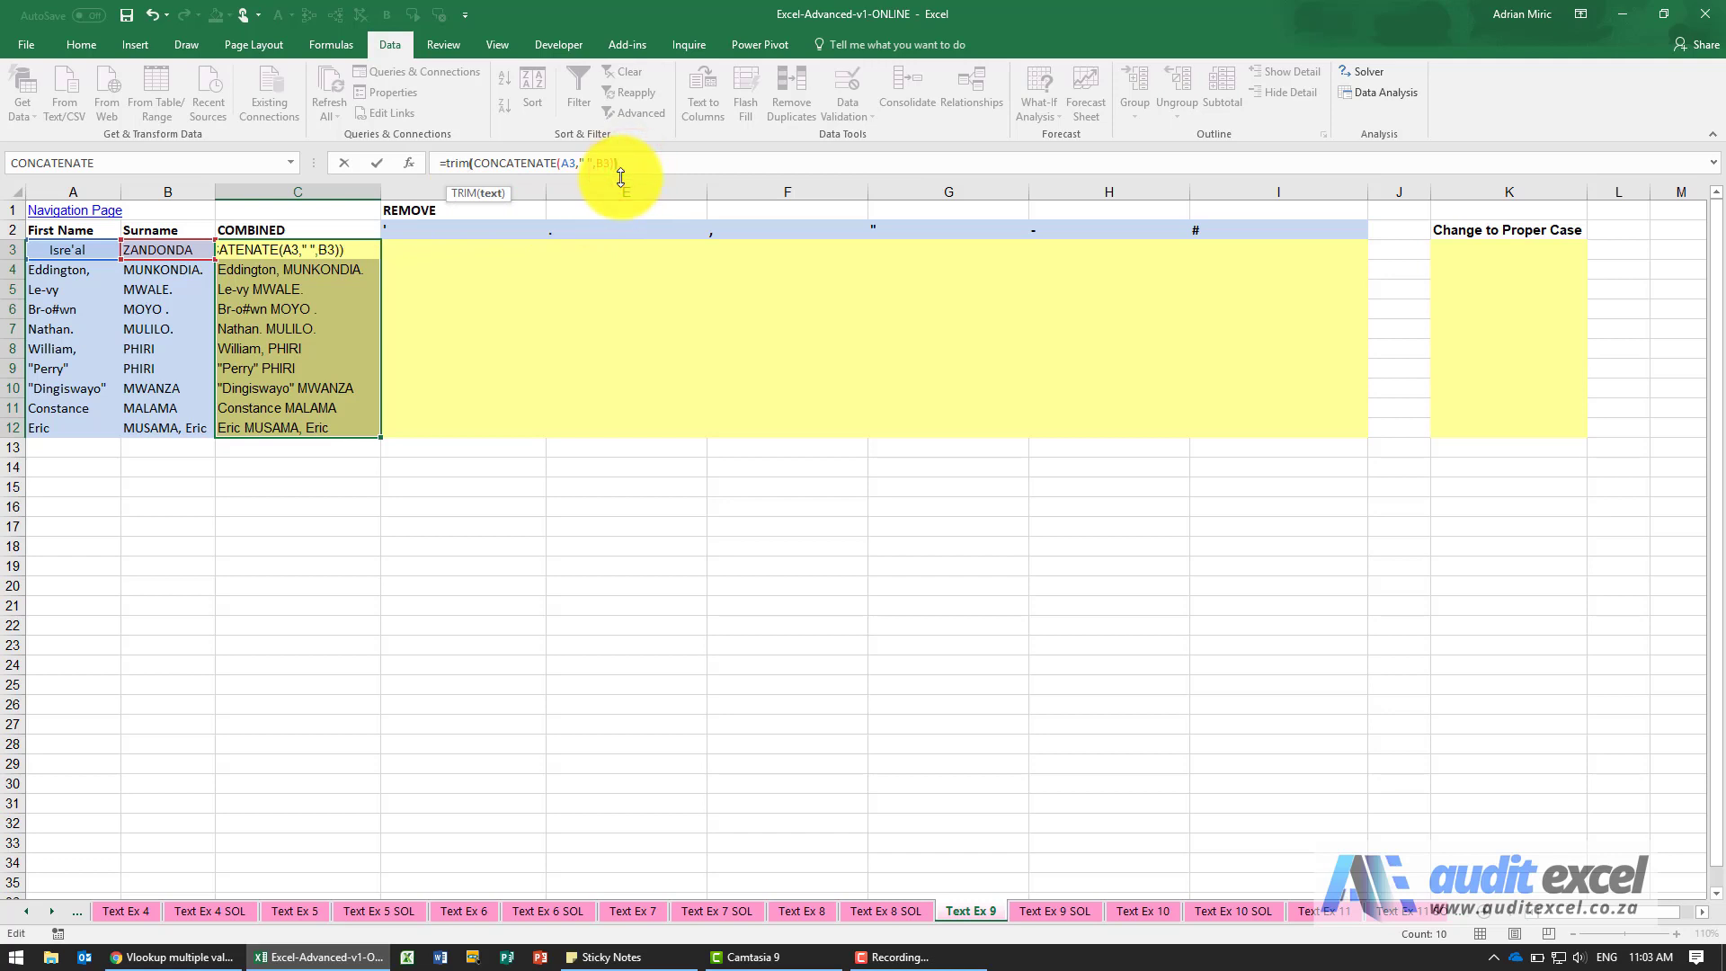
{"action": "key", "text": "Return"}
{"action": "key", "text": "Up"}
{"action": "key", "text": "ctrl+c"}
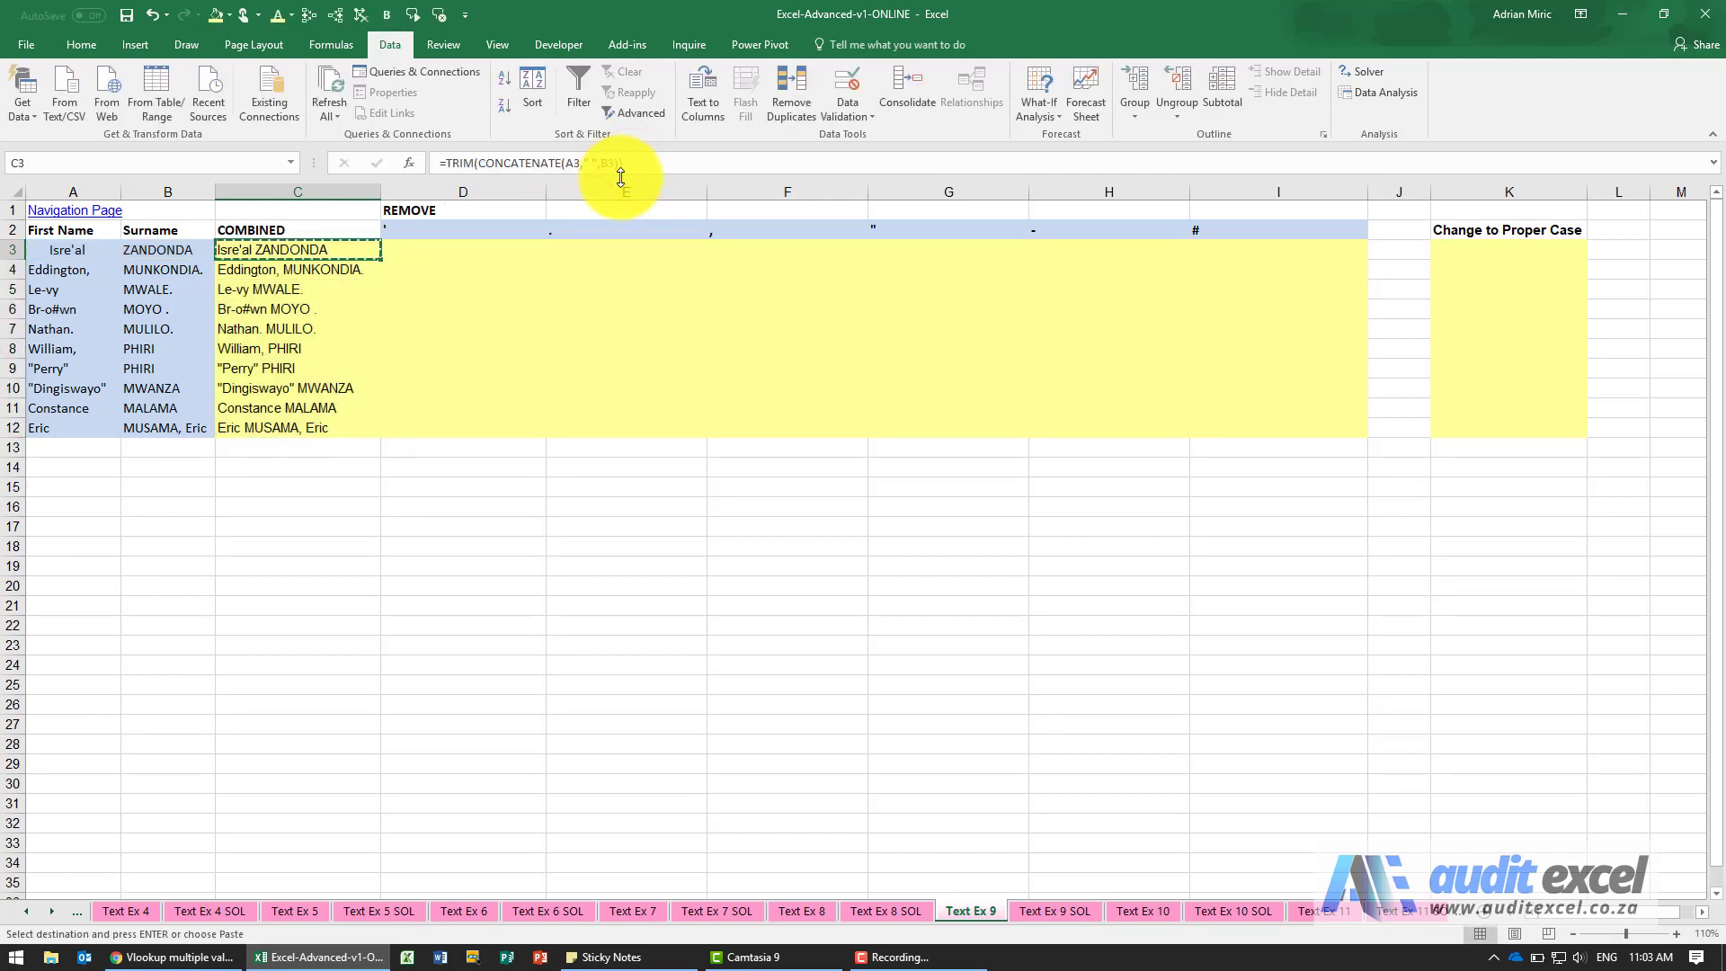
{"action": "key", "text": "ctrl+shift+Down"}
{"action": "key", "text": "Escape"}
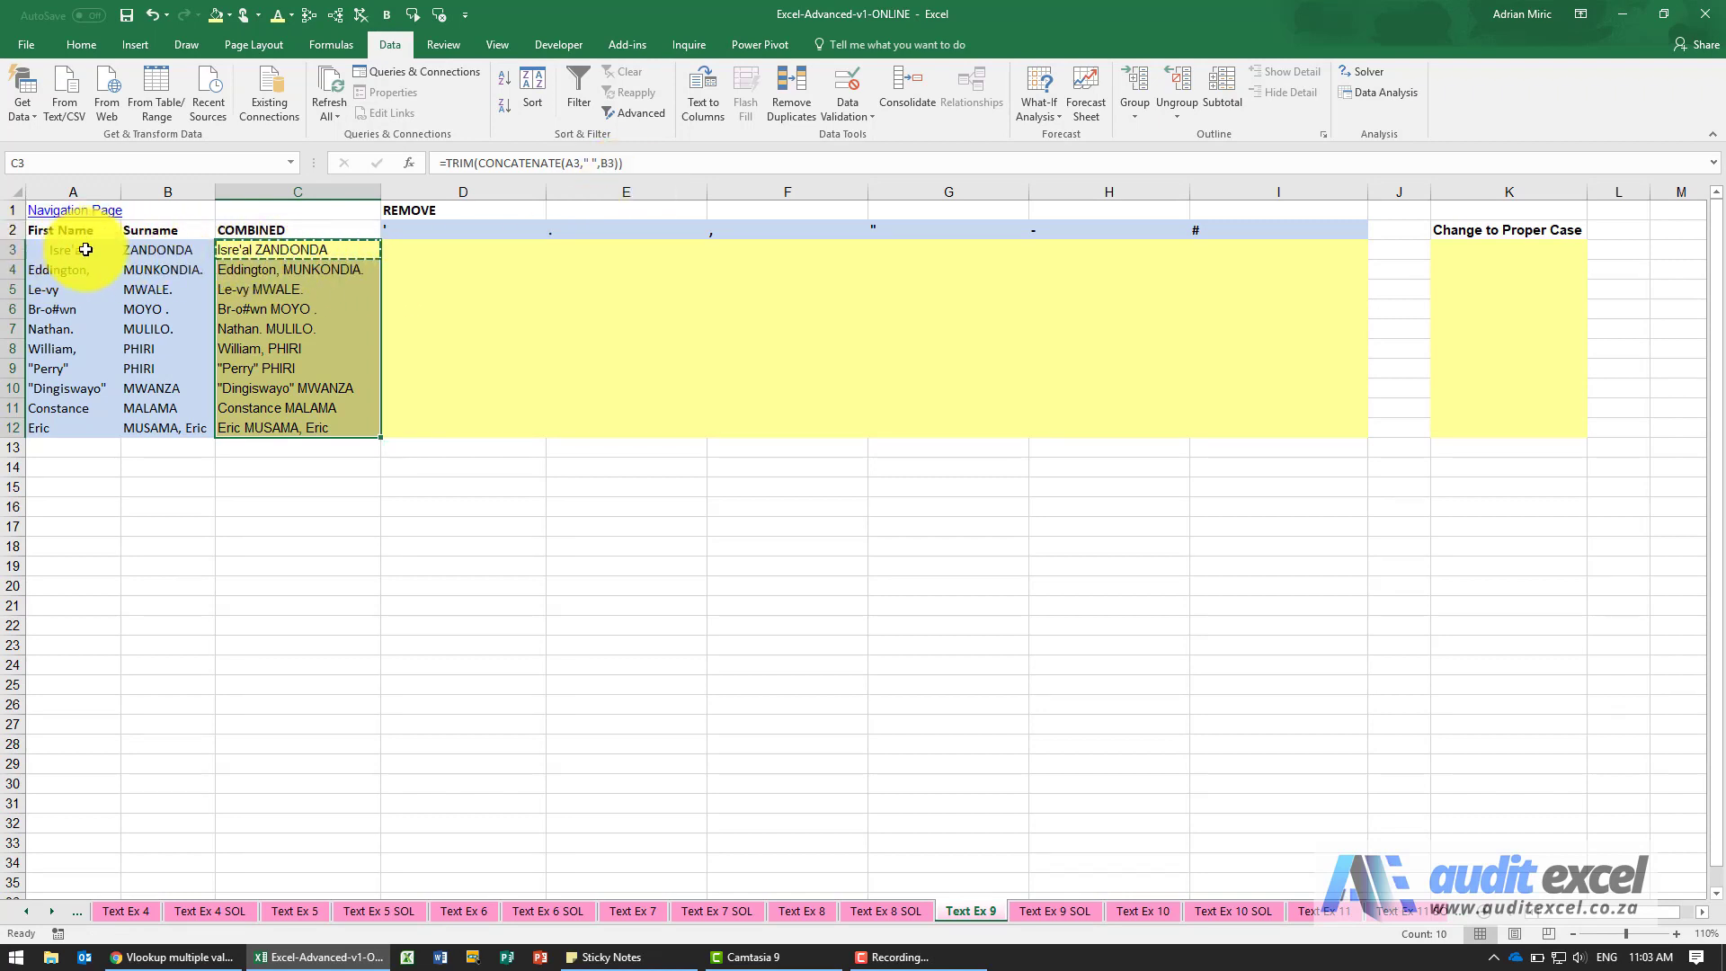
{"action": "left_click", "coordinate": [427, 250]}
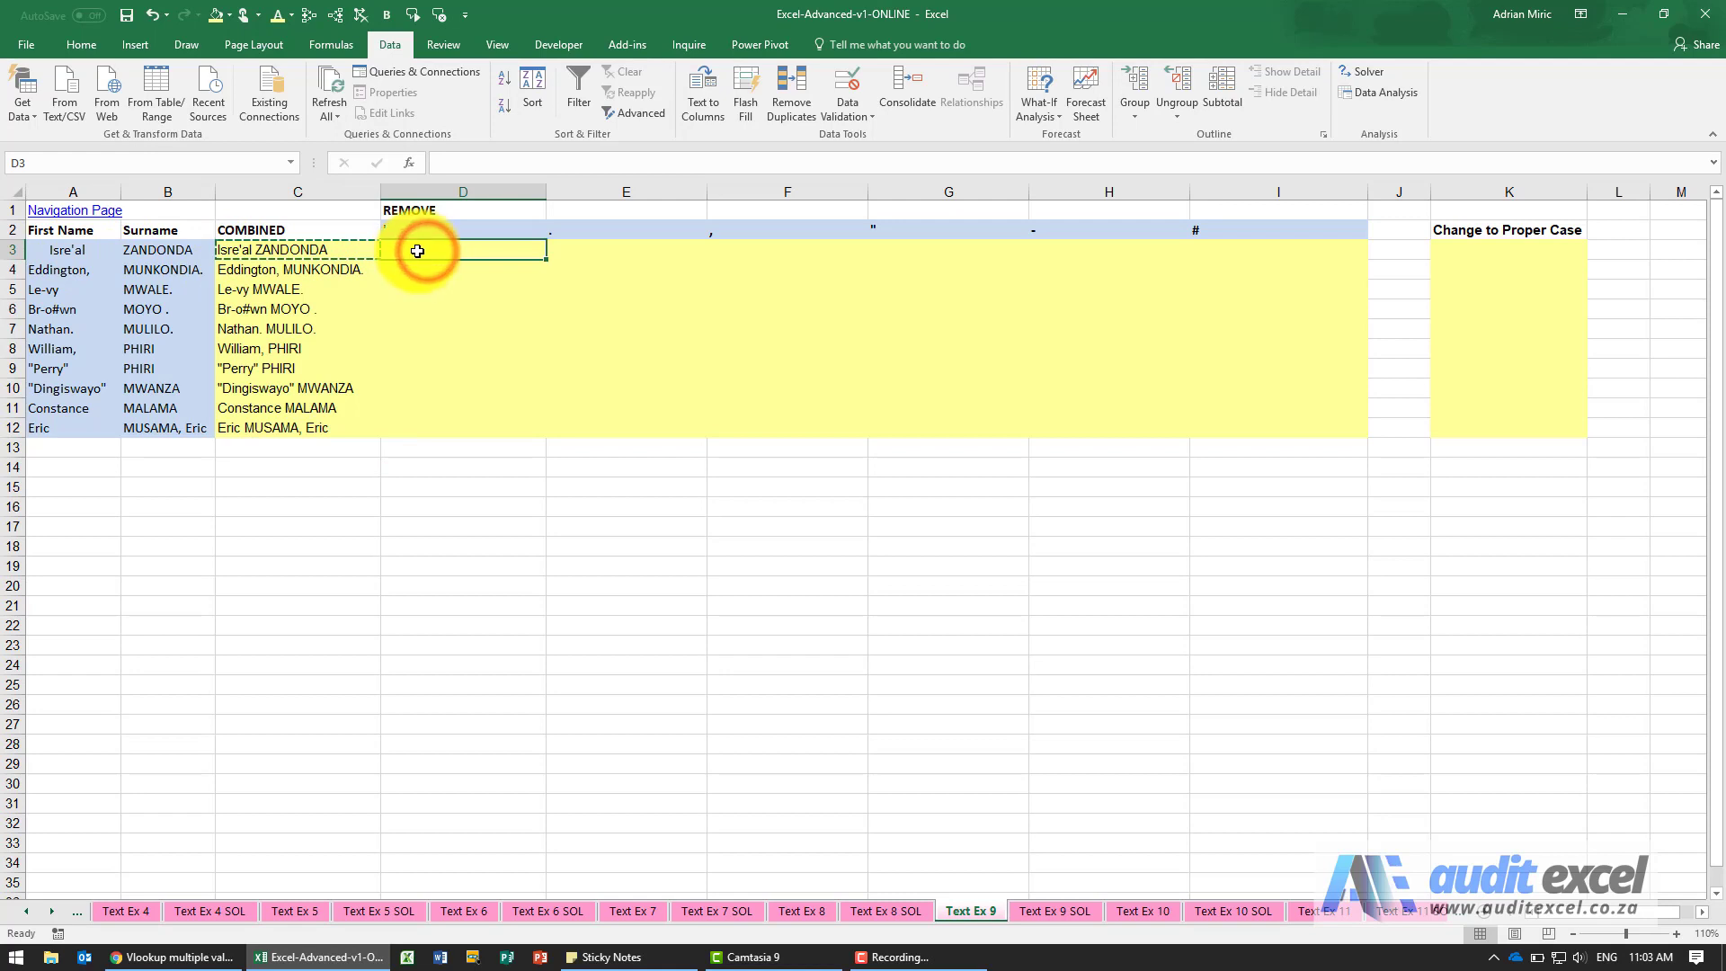
{"action": "key", "text": "Escape"}
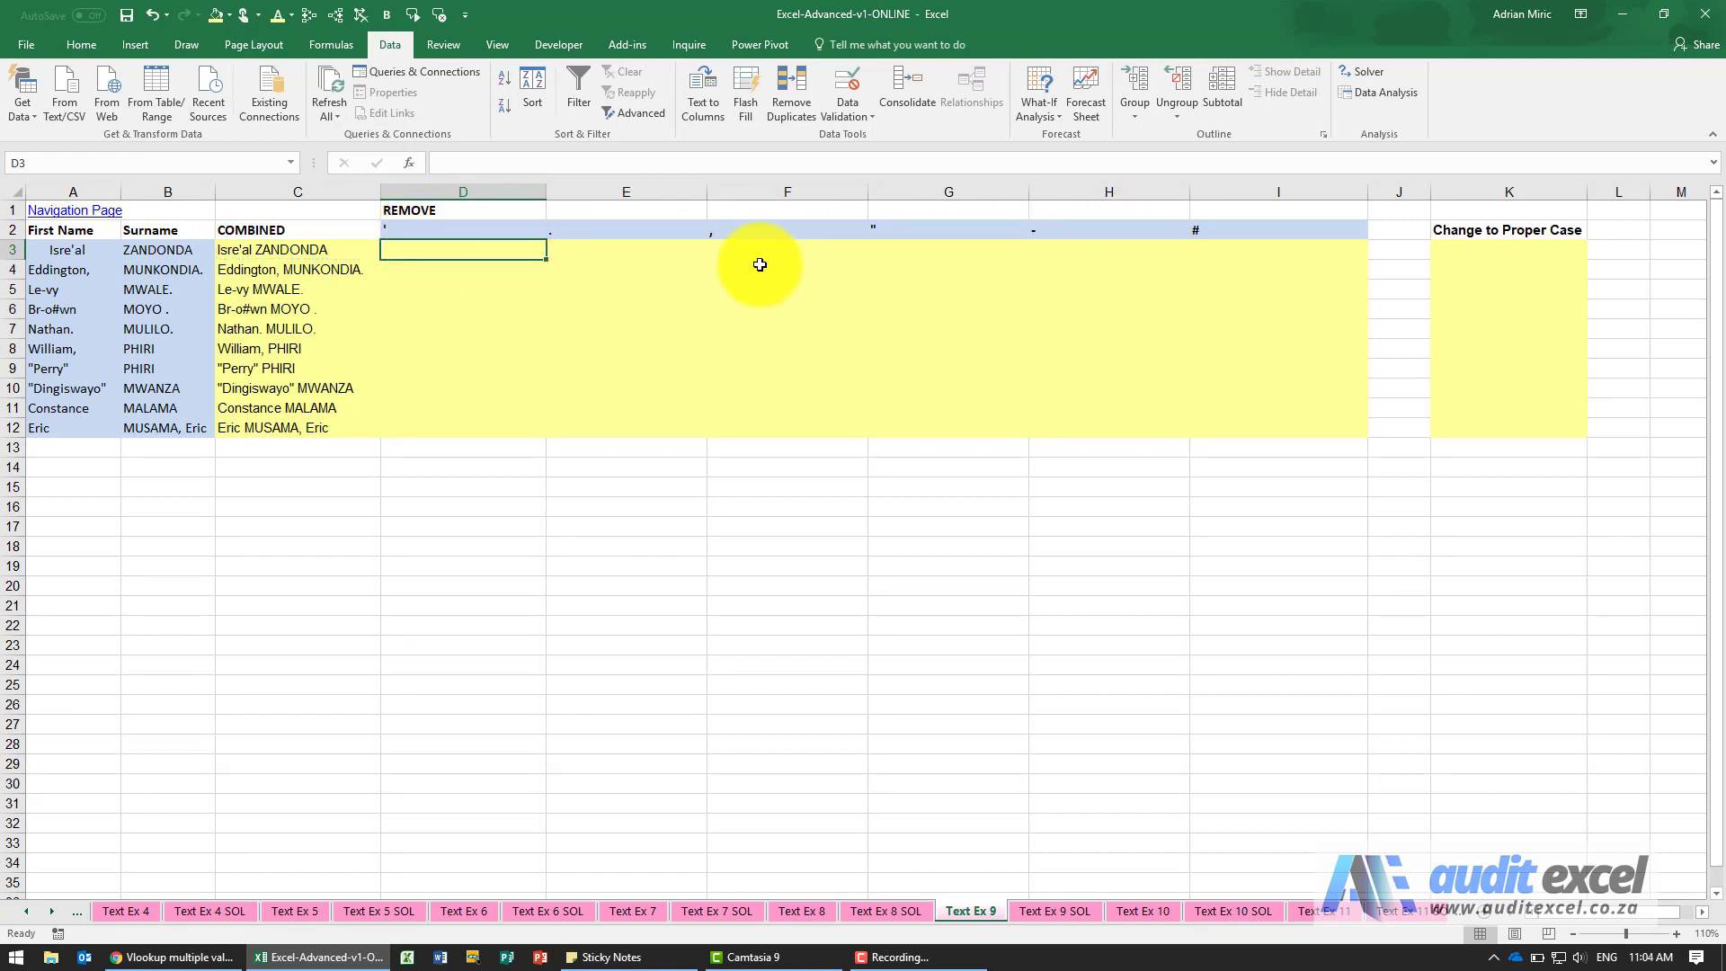
{"action": "left_click_drag", "start_coordinate": [501, 252], "coordinate": [1249, 417]}
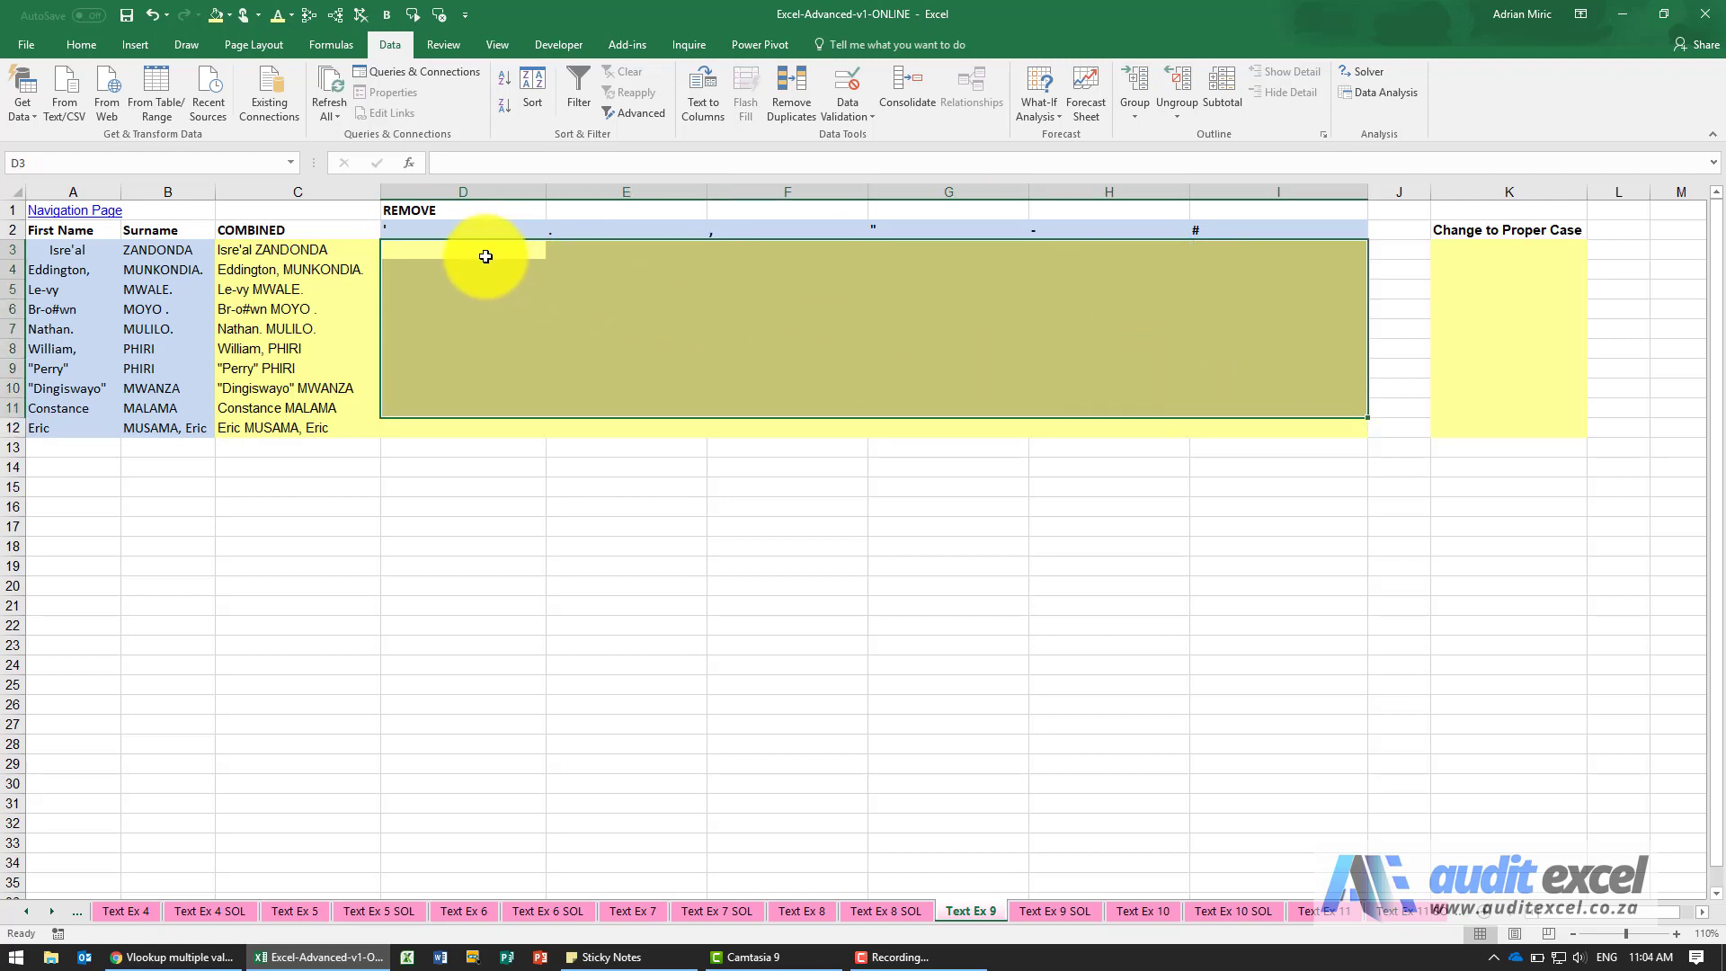
{"action": "left_click", "coordinate": [474, 251]}
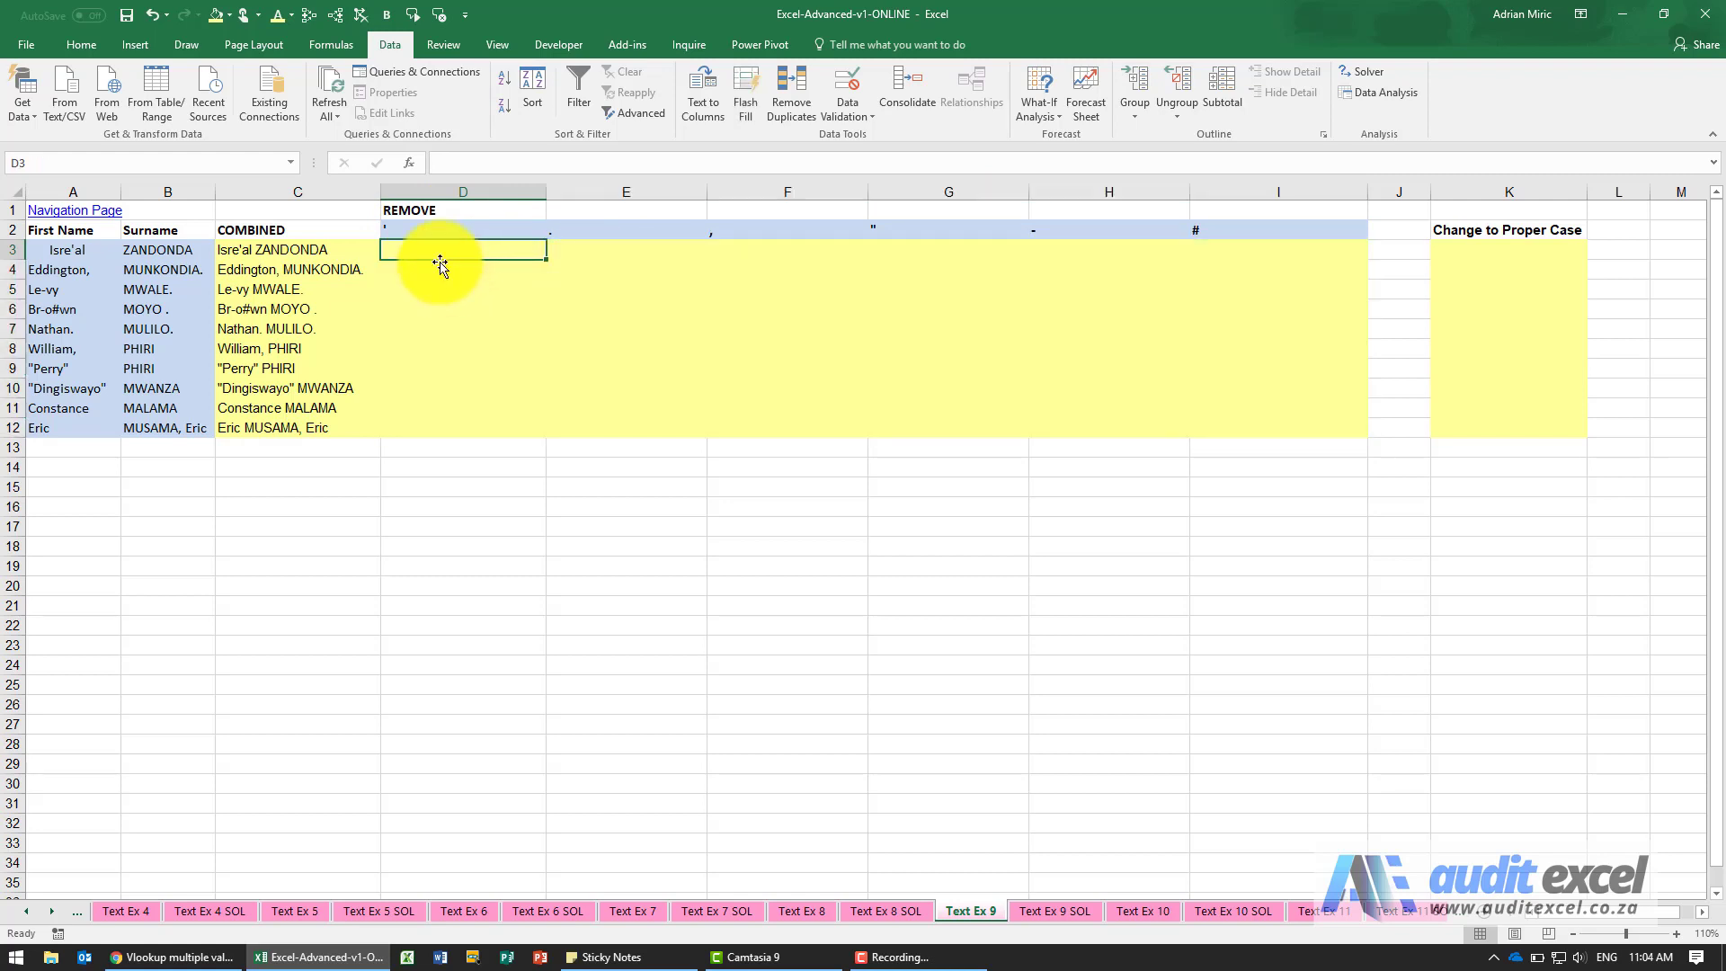
{"action": "left_click", "coordinate": [319, 246]}
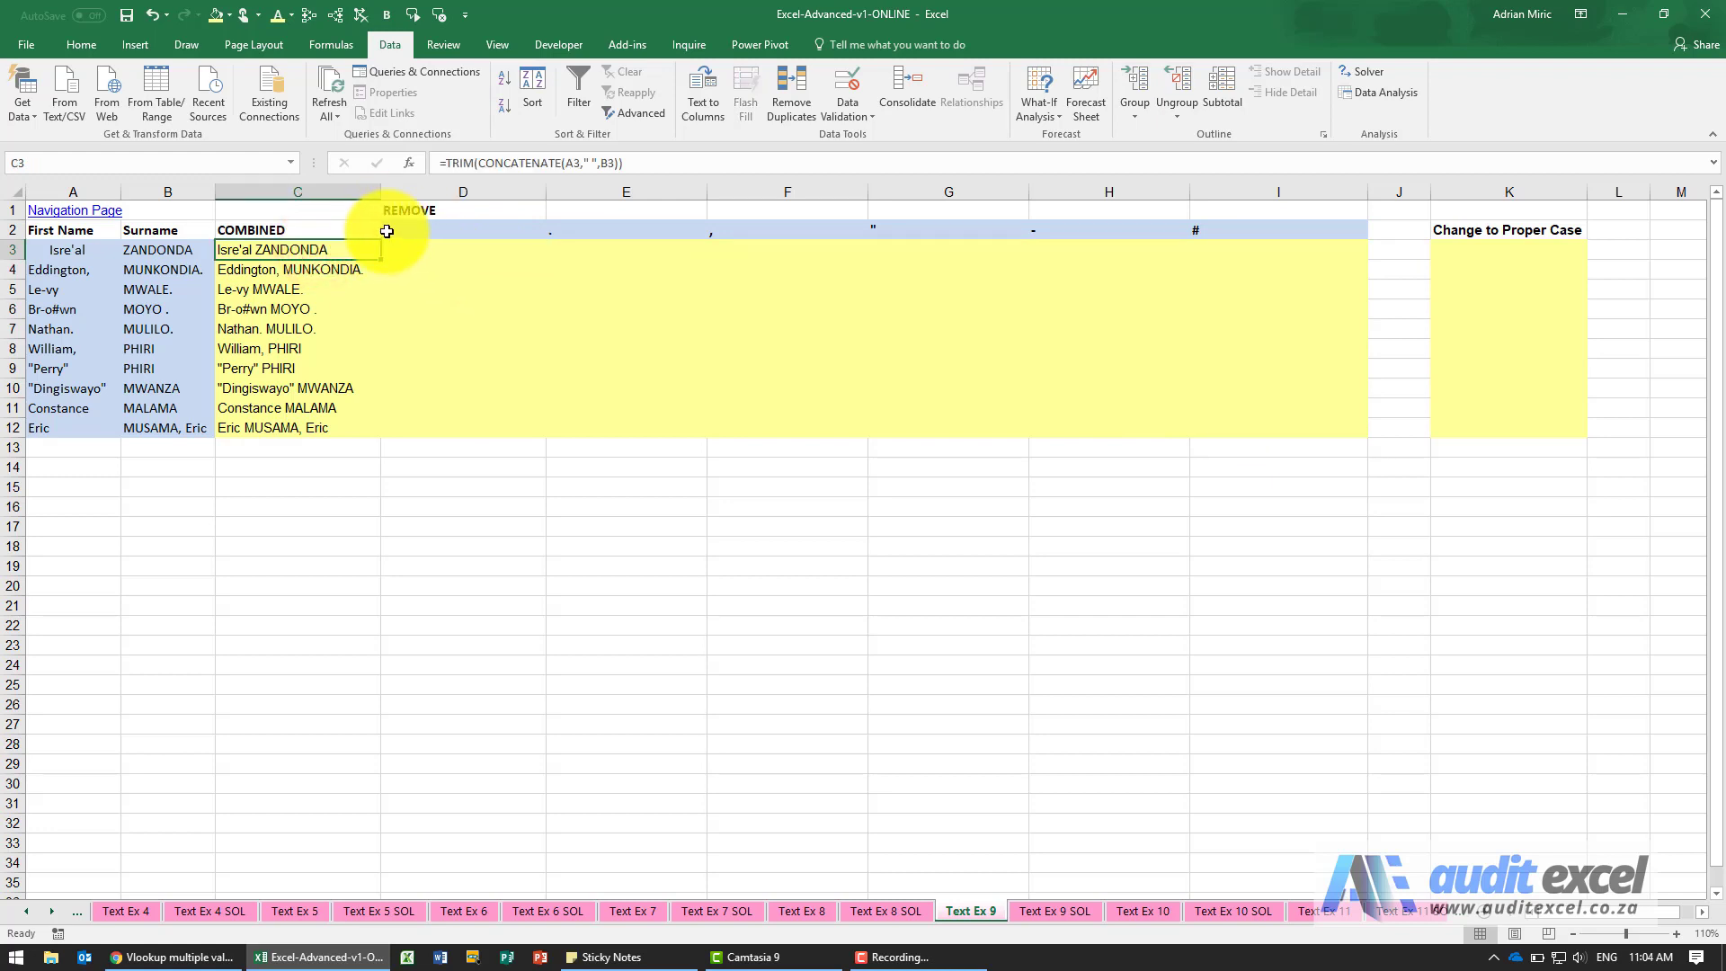
Insert a SUBSTITUTE function in D3 with text C3, old text D$2 and an empty string ("") as new text.
{"action": "left_click", "coordinate": [390, 249]}
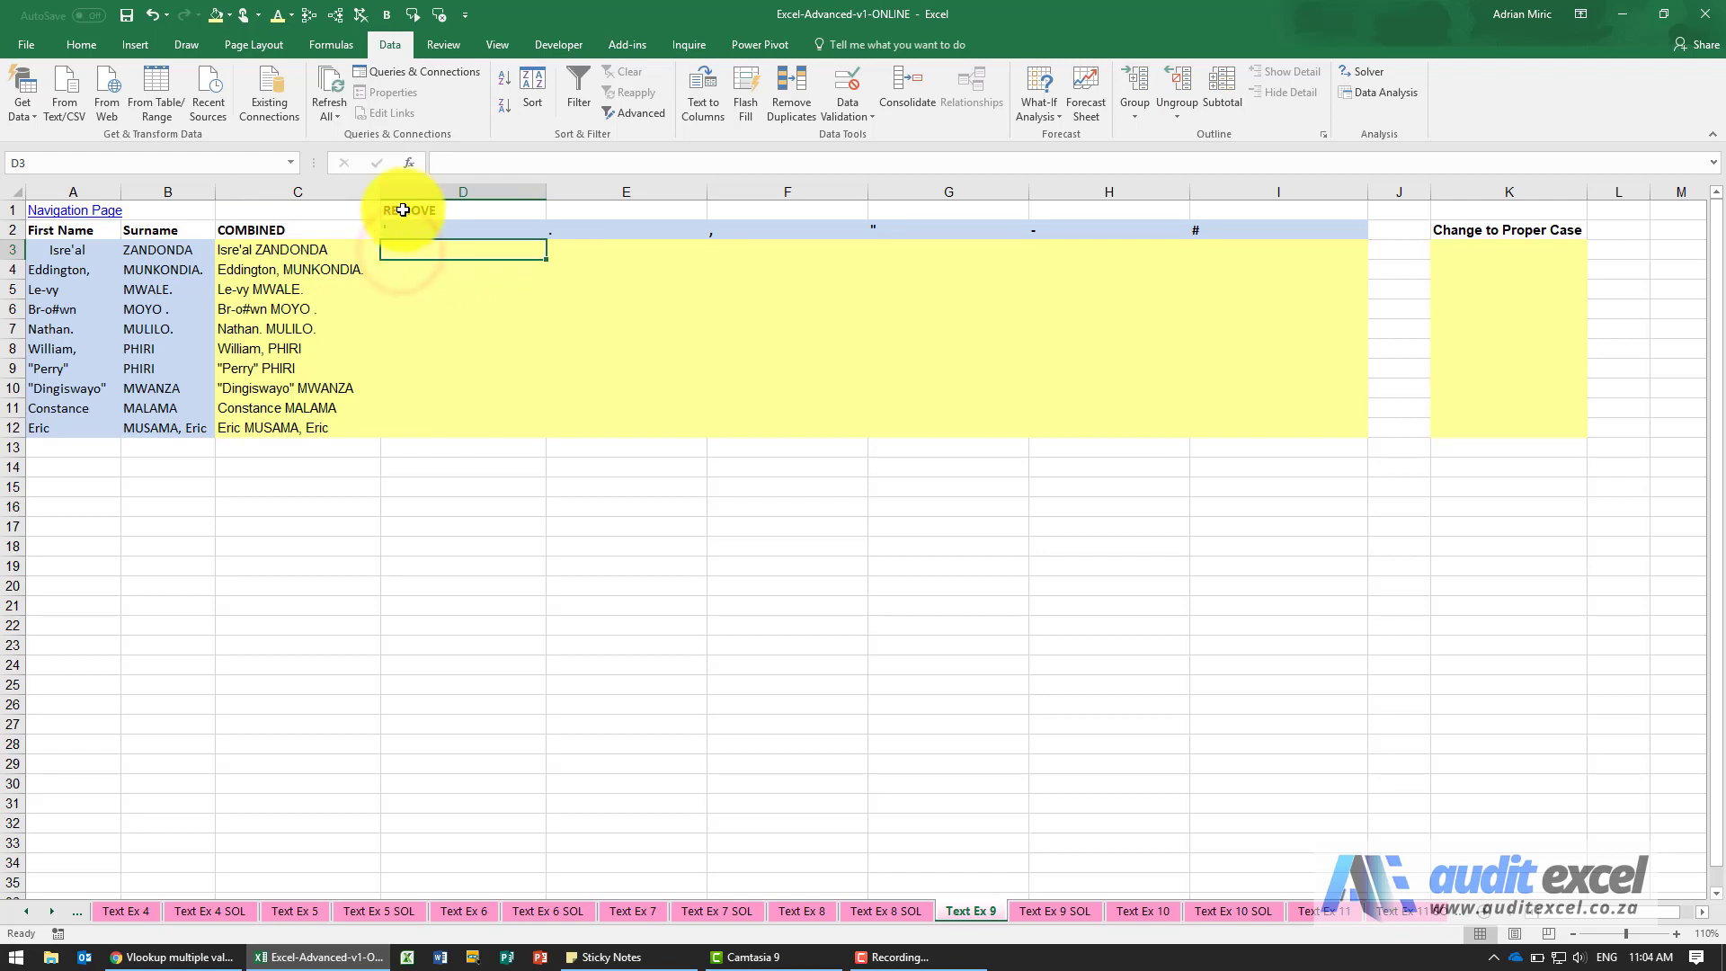
{"action": "left_click", "coordinate": [635, 617]}
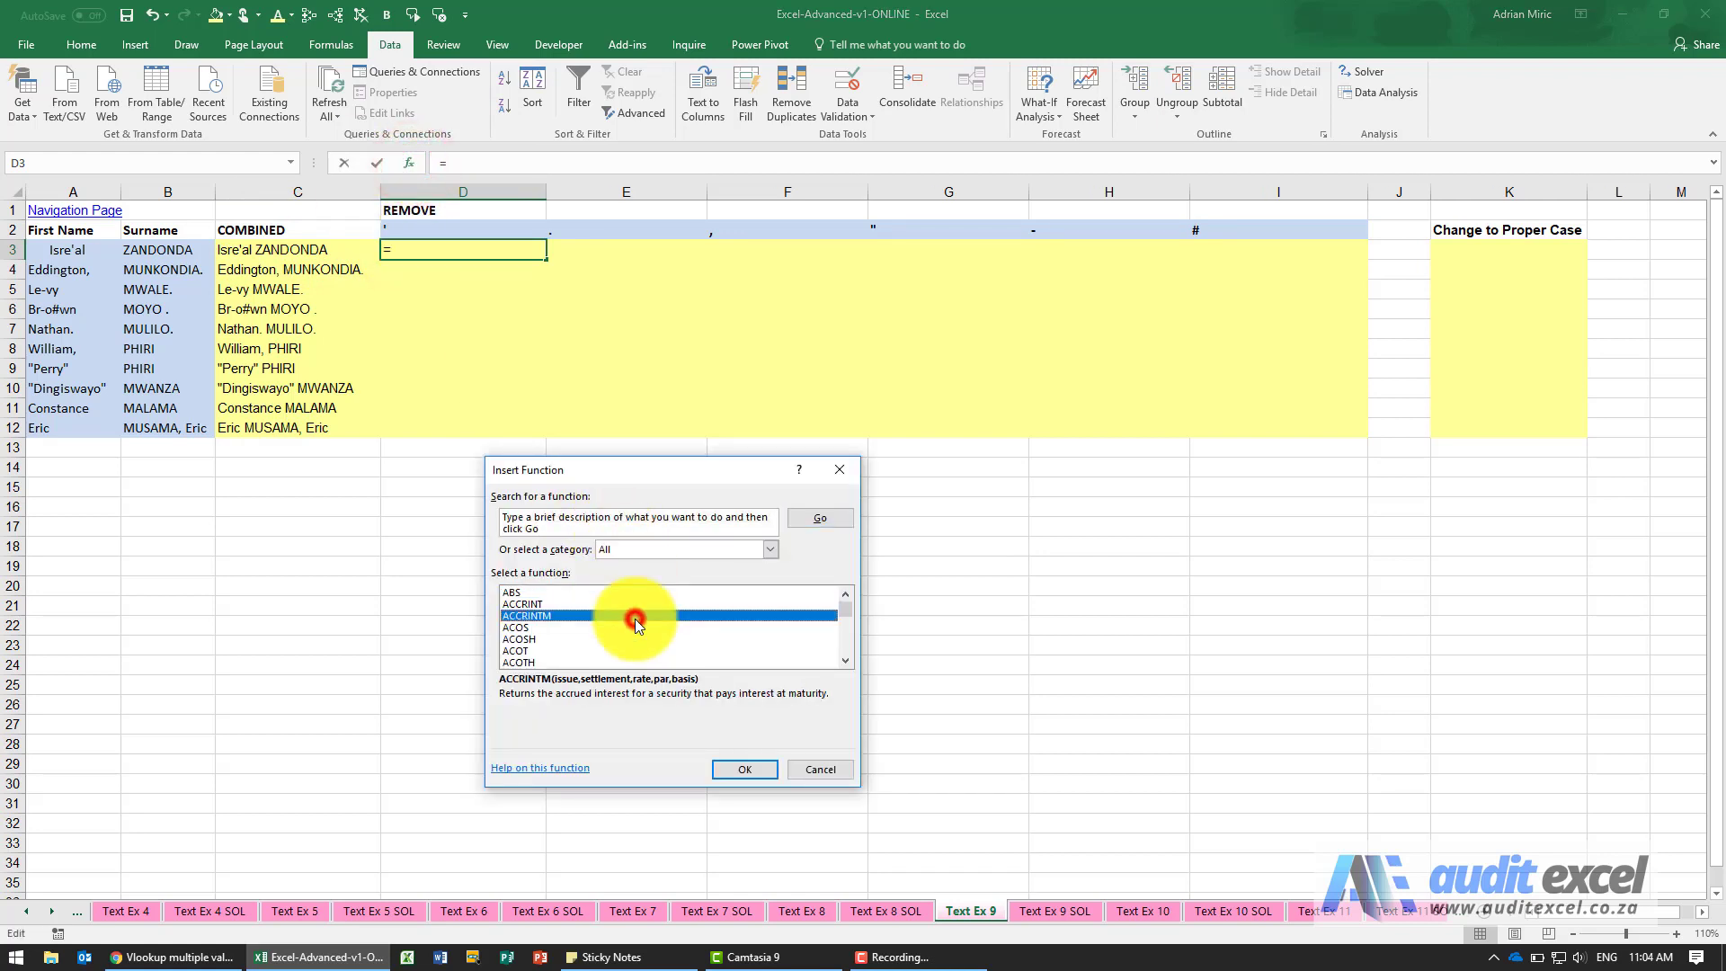
{"action": "type", "text": "sub"}
{"action": "key", "text": "Return"}
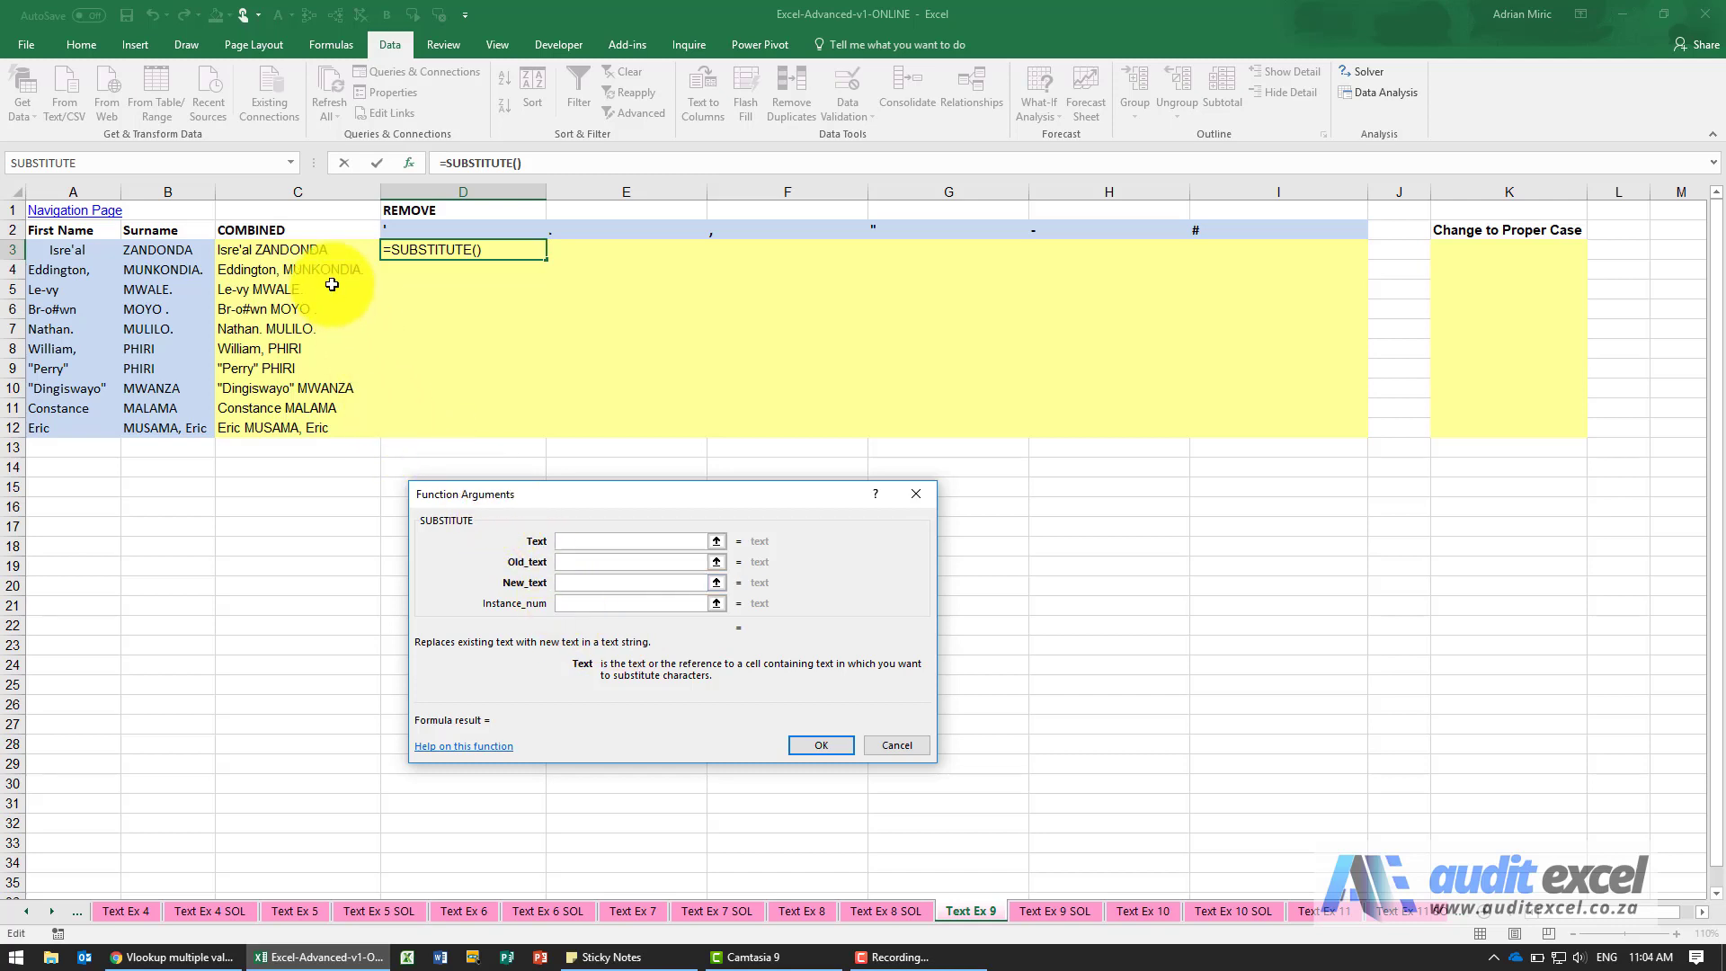
{"action": "left_click", "coordinate": [320, 251]}
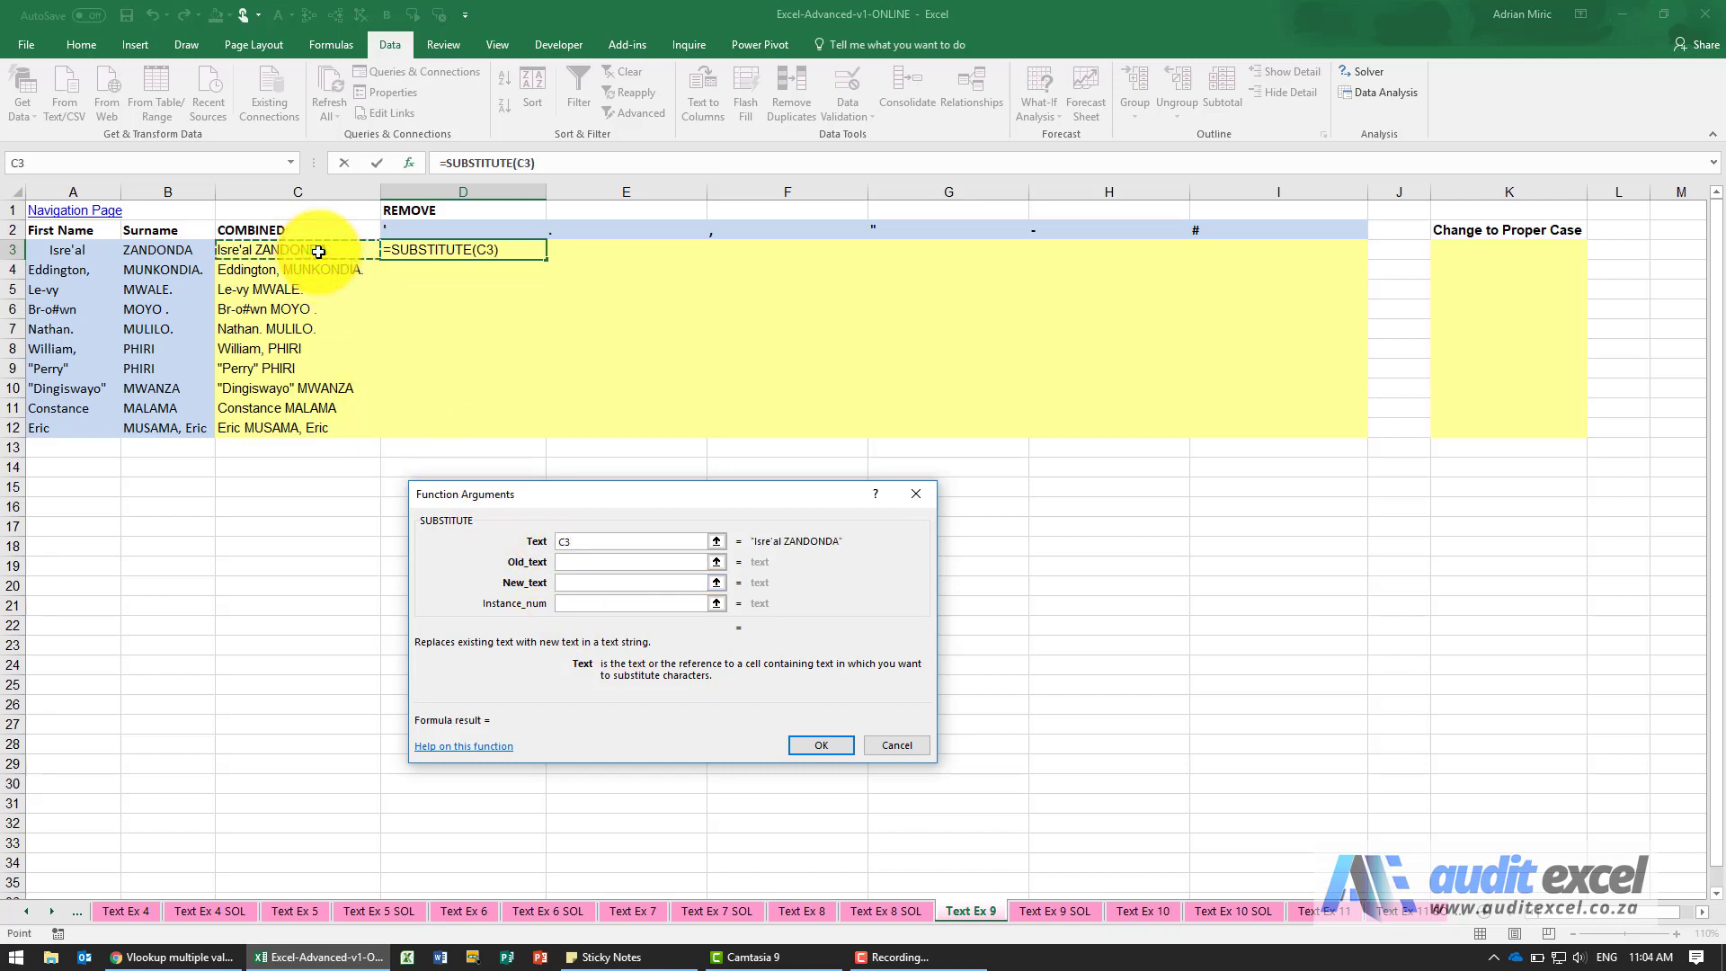
{"action": "left_click", "coordinate": [579, 565]}
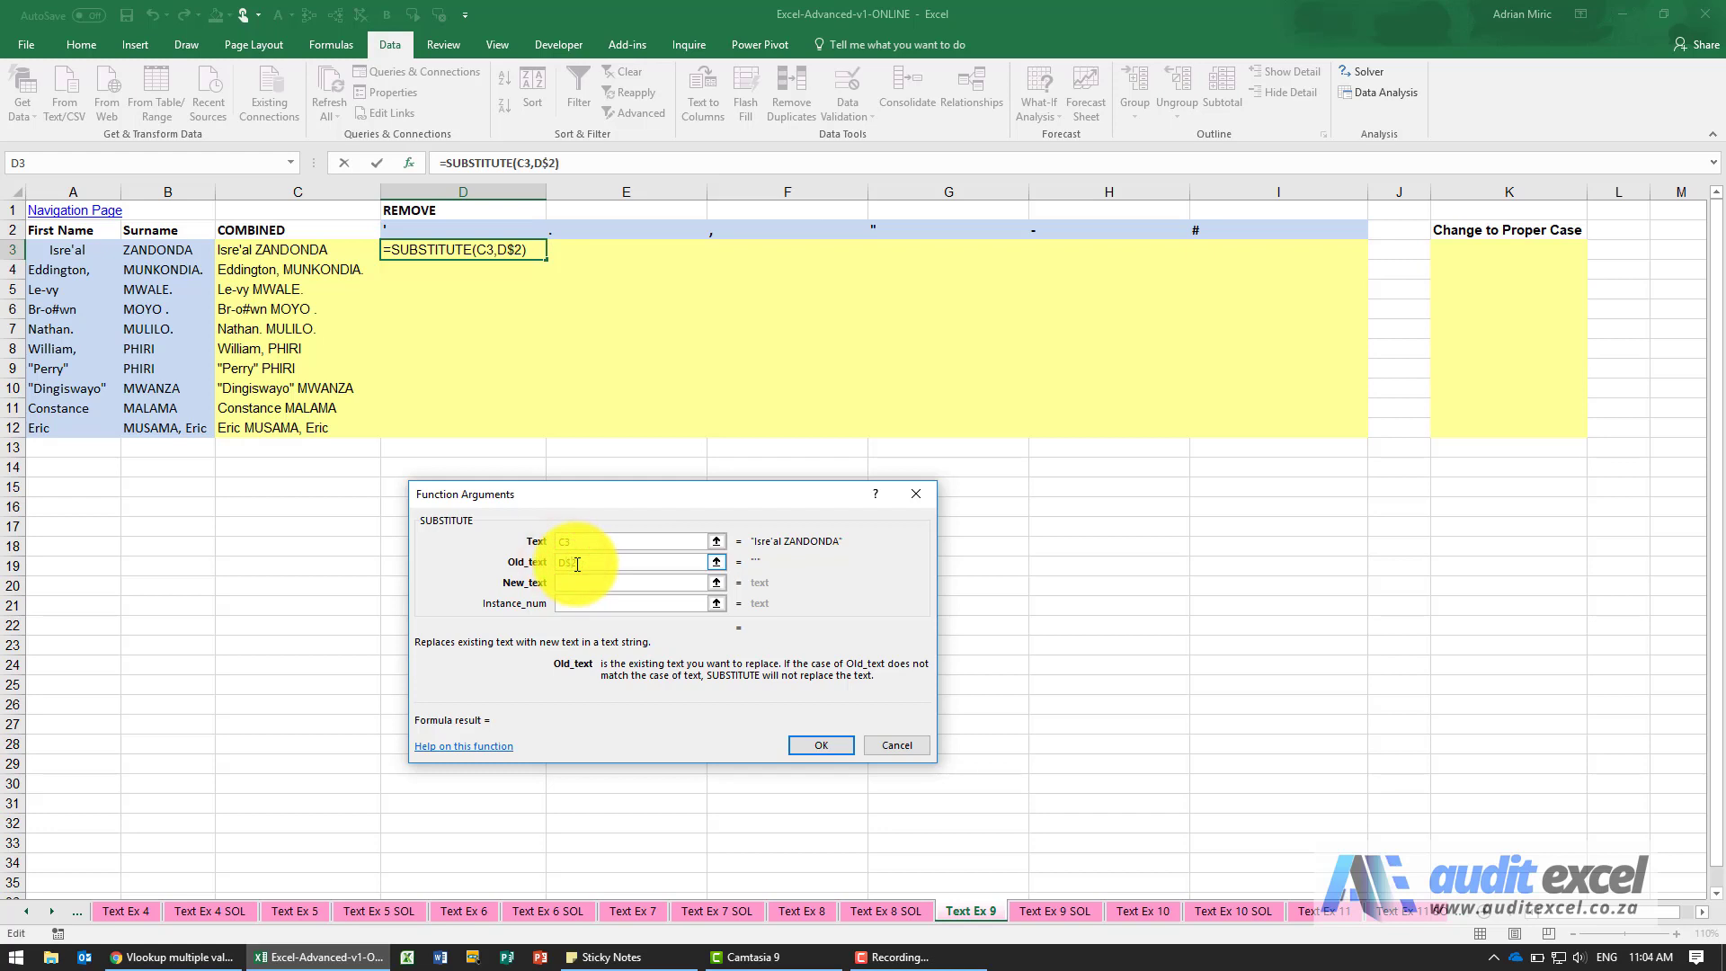
{"action": "left_click", "coordinate": [586, 581]}
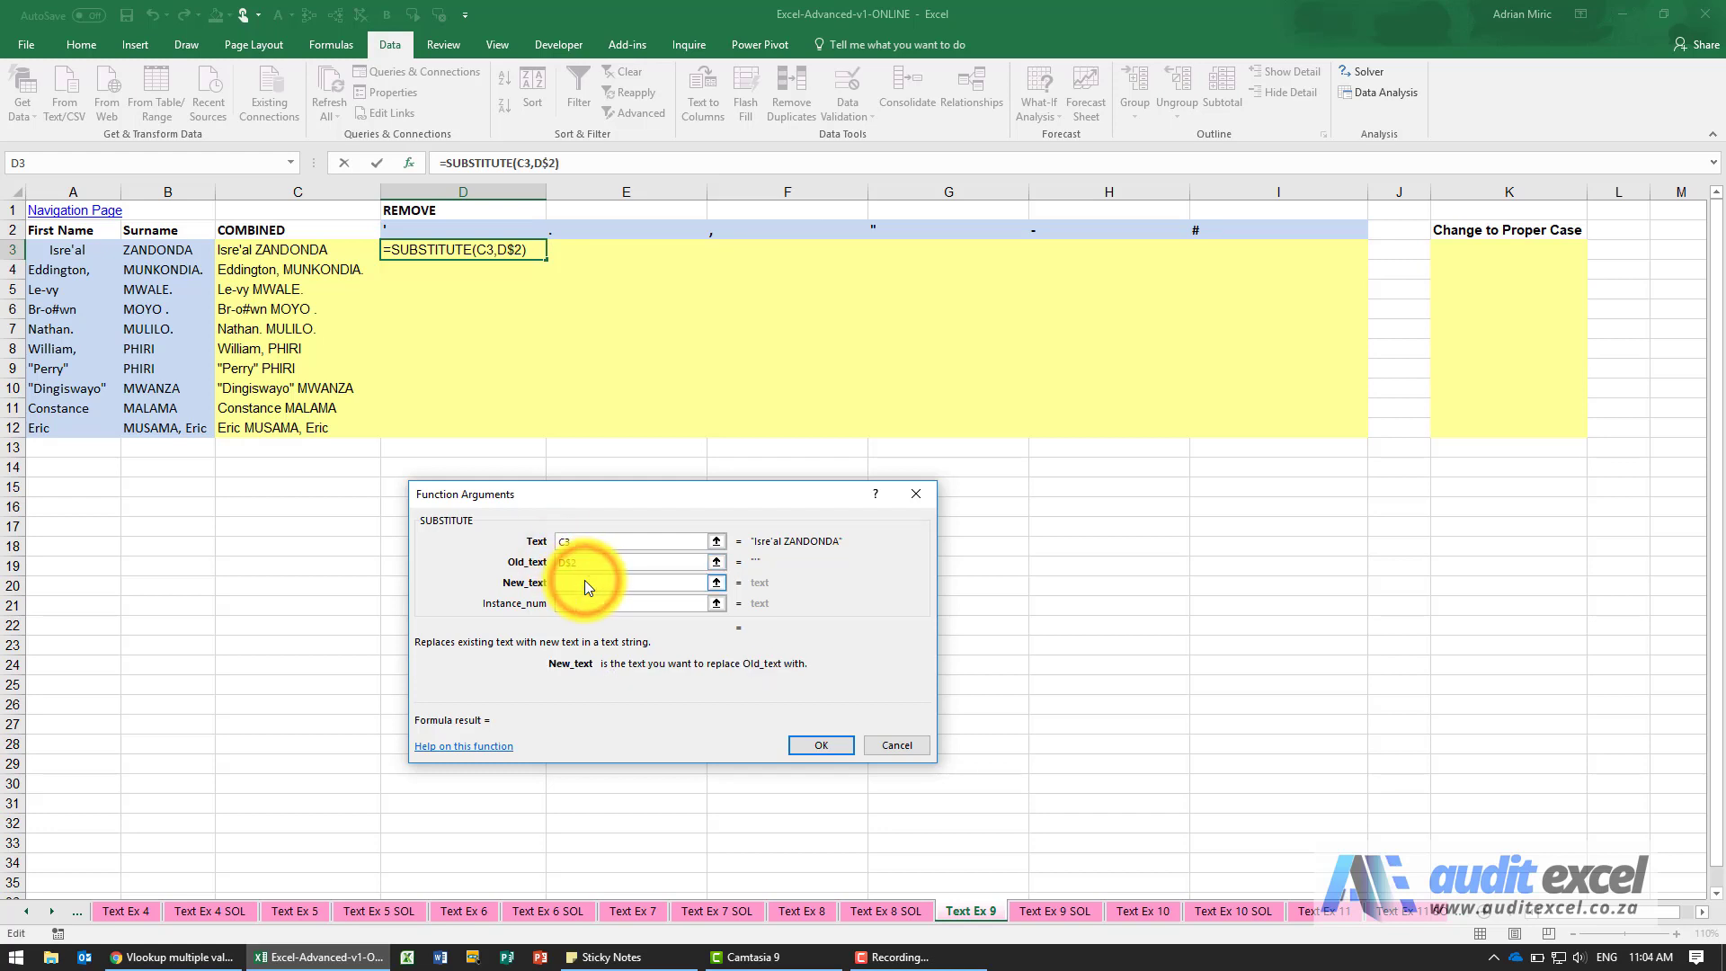
{"action": "type", "text": "\"\""}
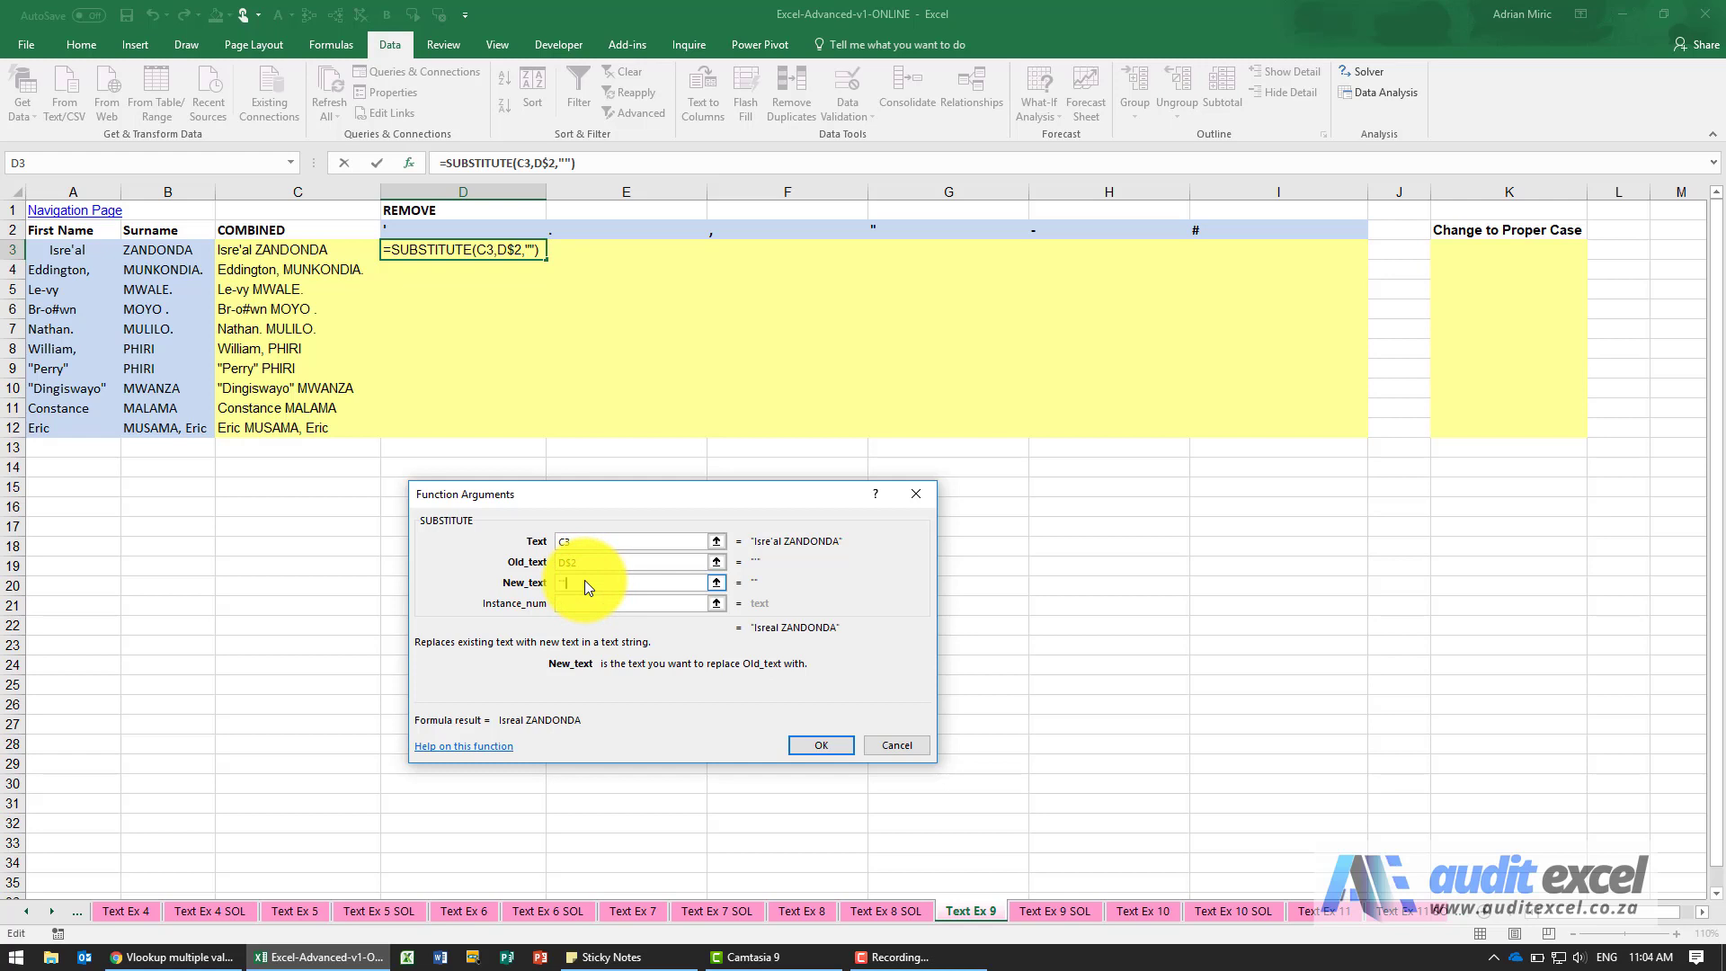
{"action": "left_click", "coordinate": [815, 743]}
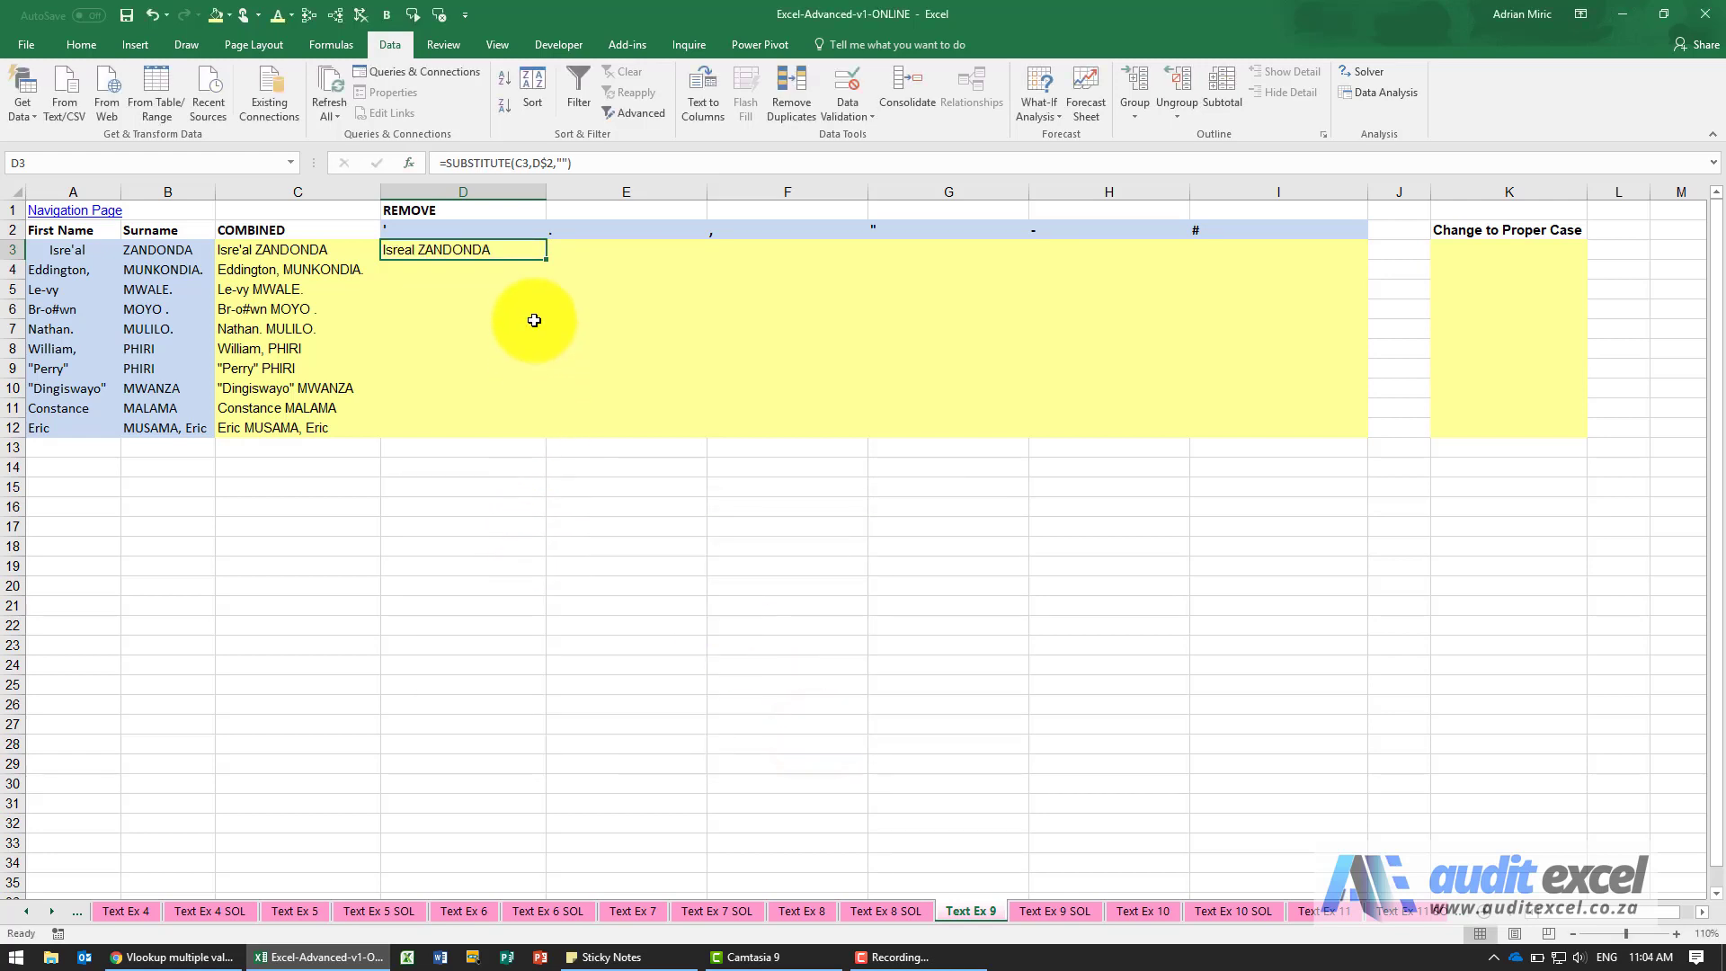
Fill the SUBSTITUTE formula from D3 down to D12 and across row 3 to I3.
{"action": "left_click_drag", "start_coordinate": [551, 260], "coordinate": [550, 432]}
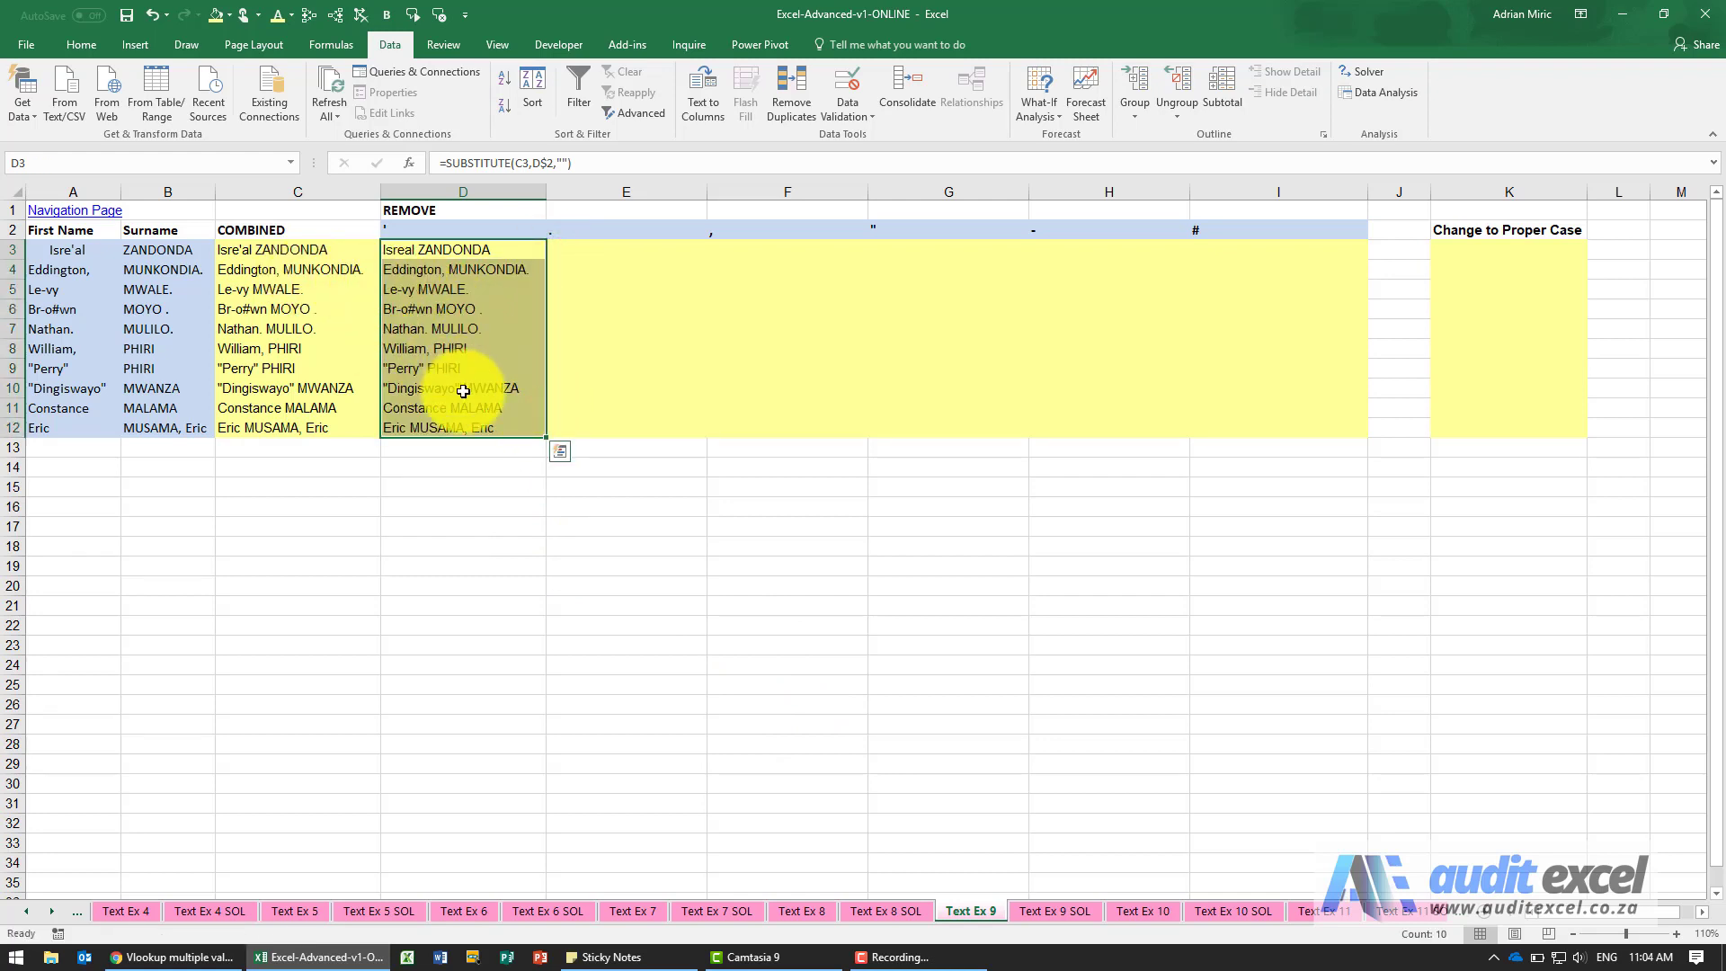
{"action": "left_click", "coordinate": [423, 251]}
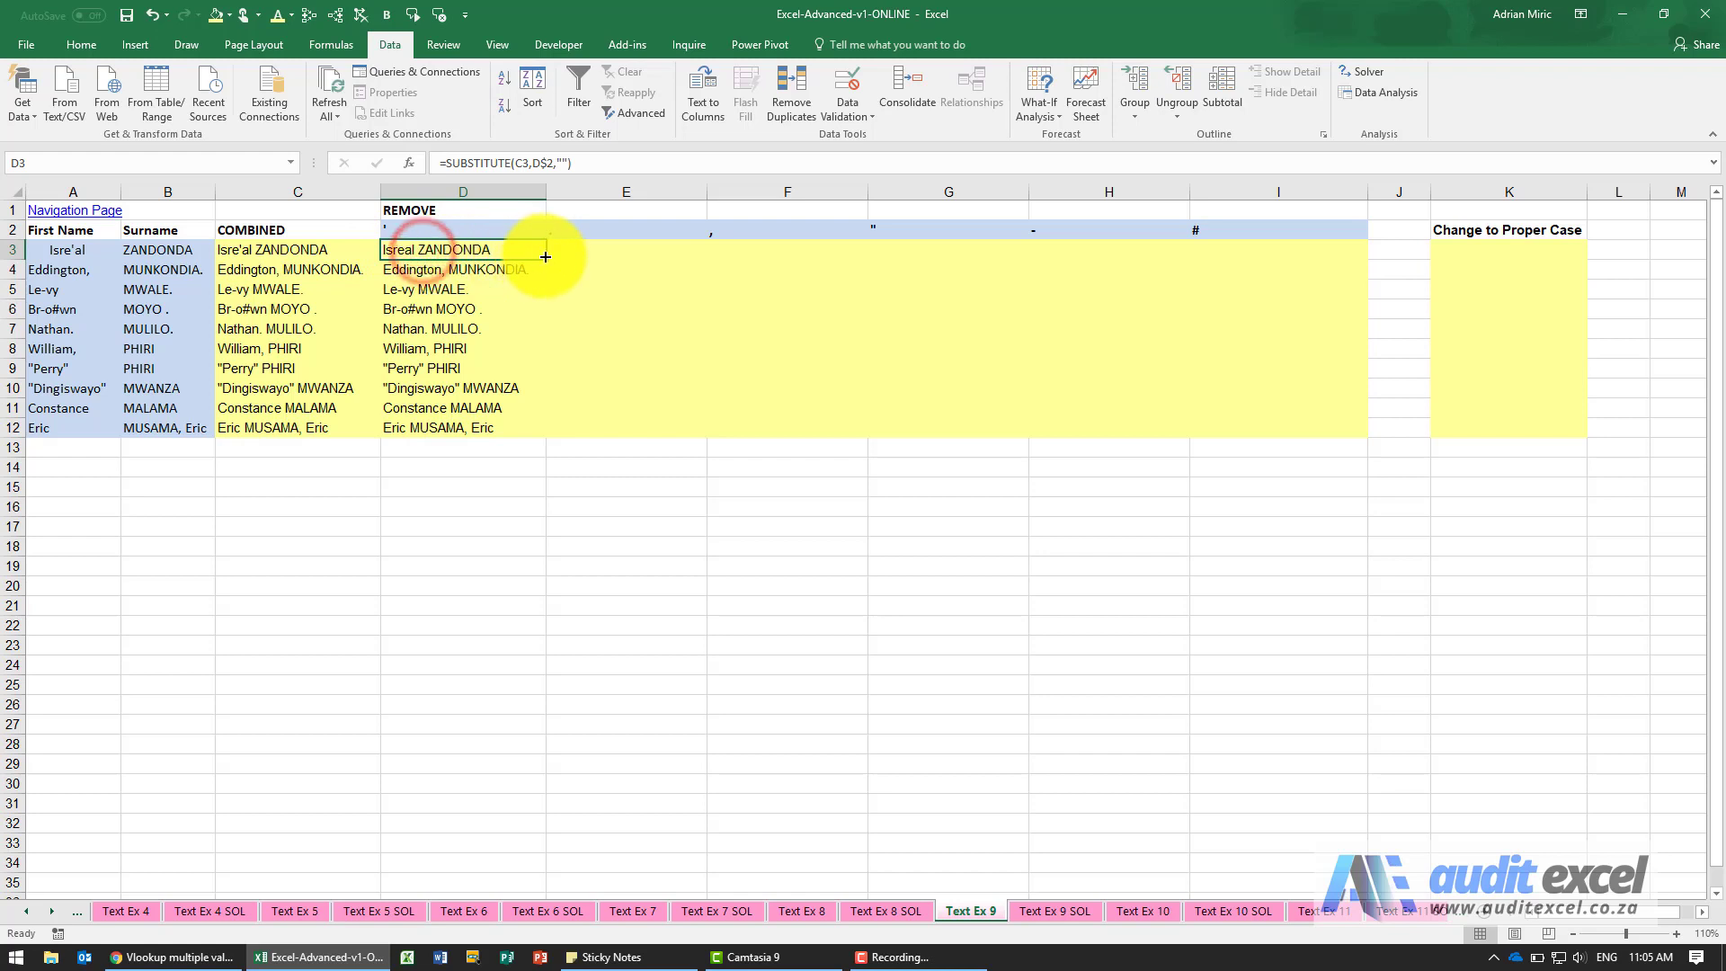
{"action": "left_click_drag", "start_coordinate": [545, 257], "coordinate": [1202, 259]}
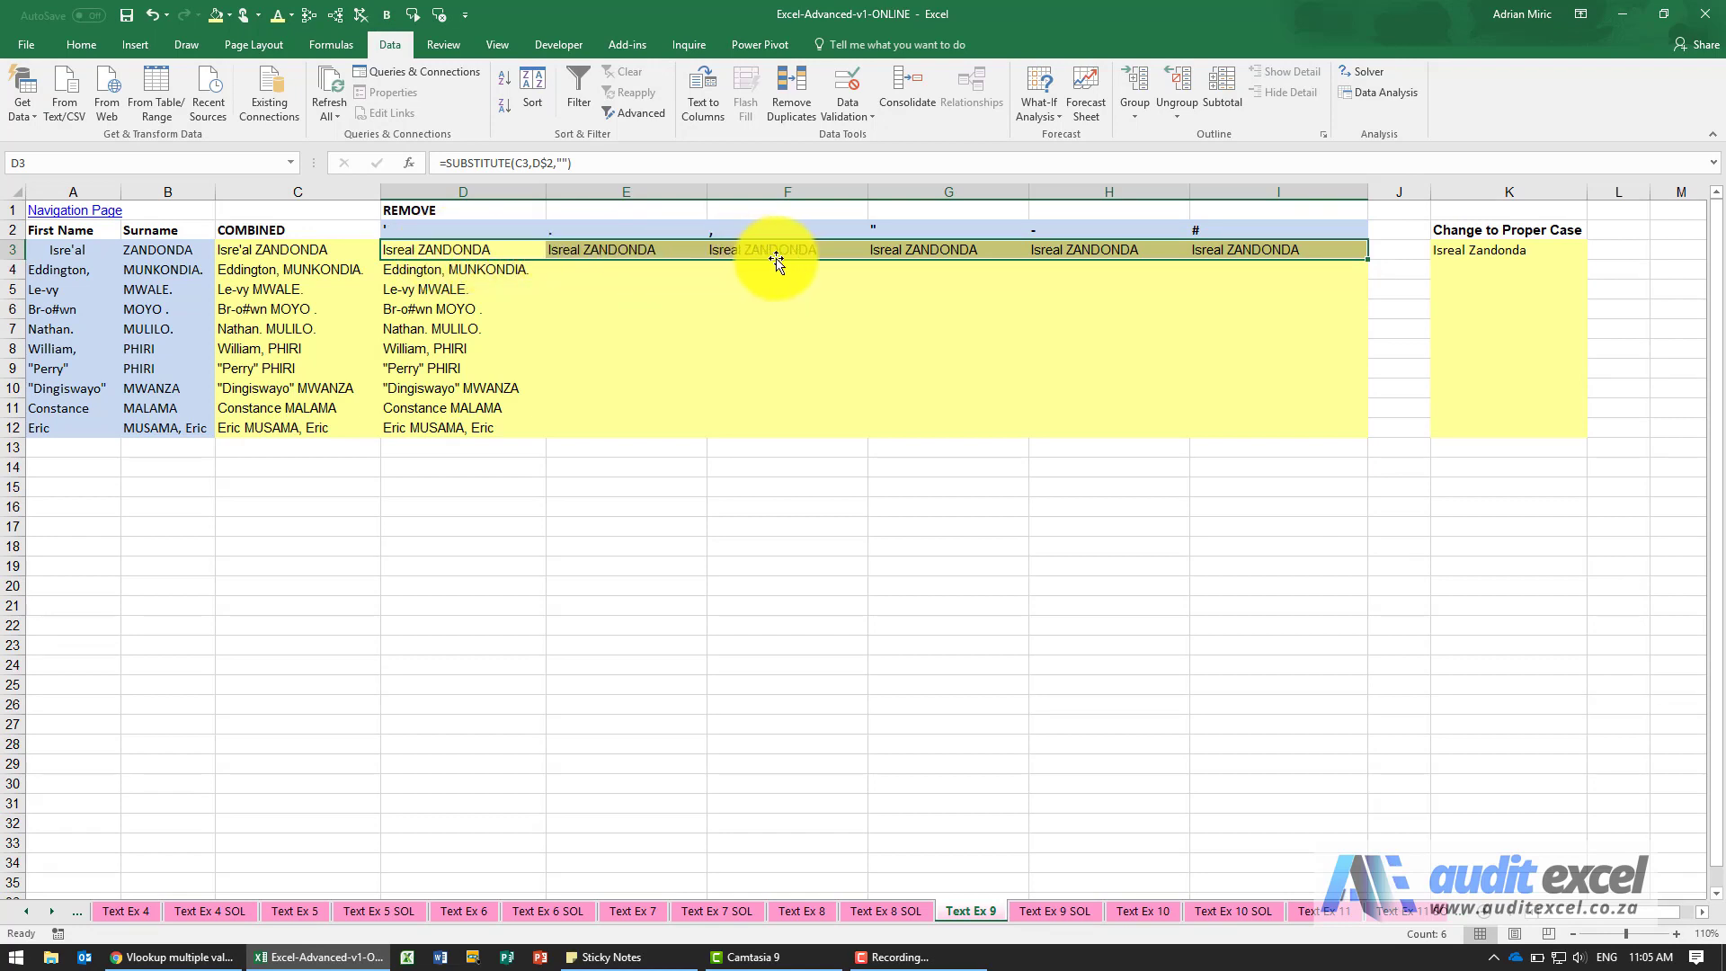
Trace the precedents of the SUBSTITUTE formula in E3 and clear the tracing arrows.
{"action": "left_click", "coordinate": [671, 249]}
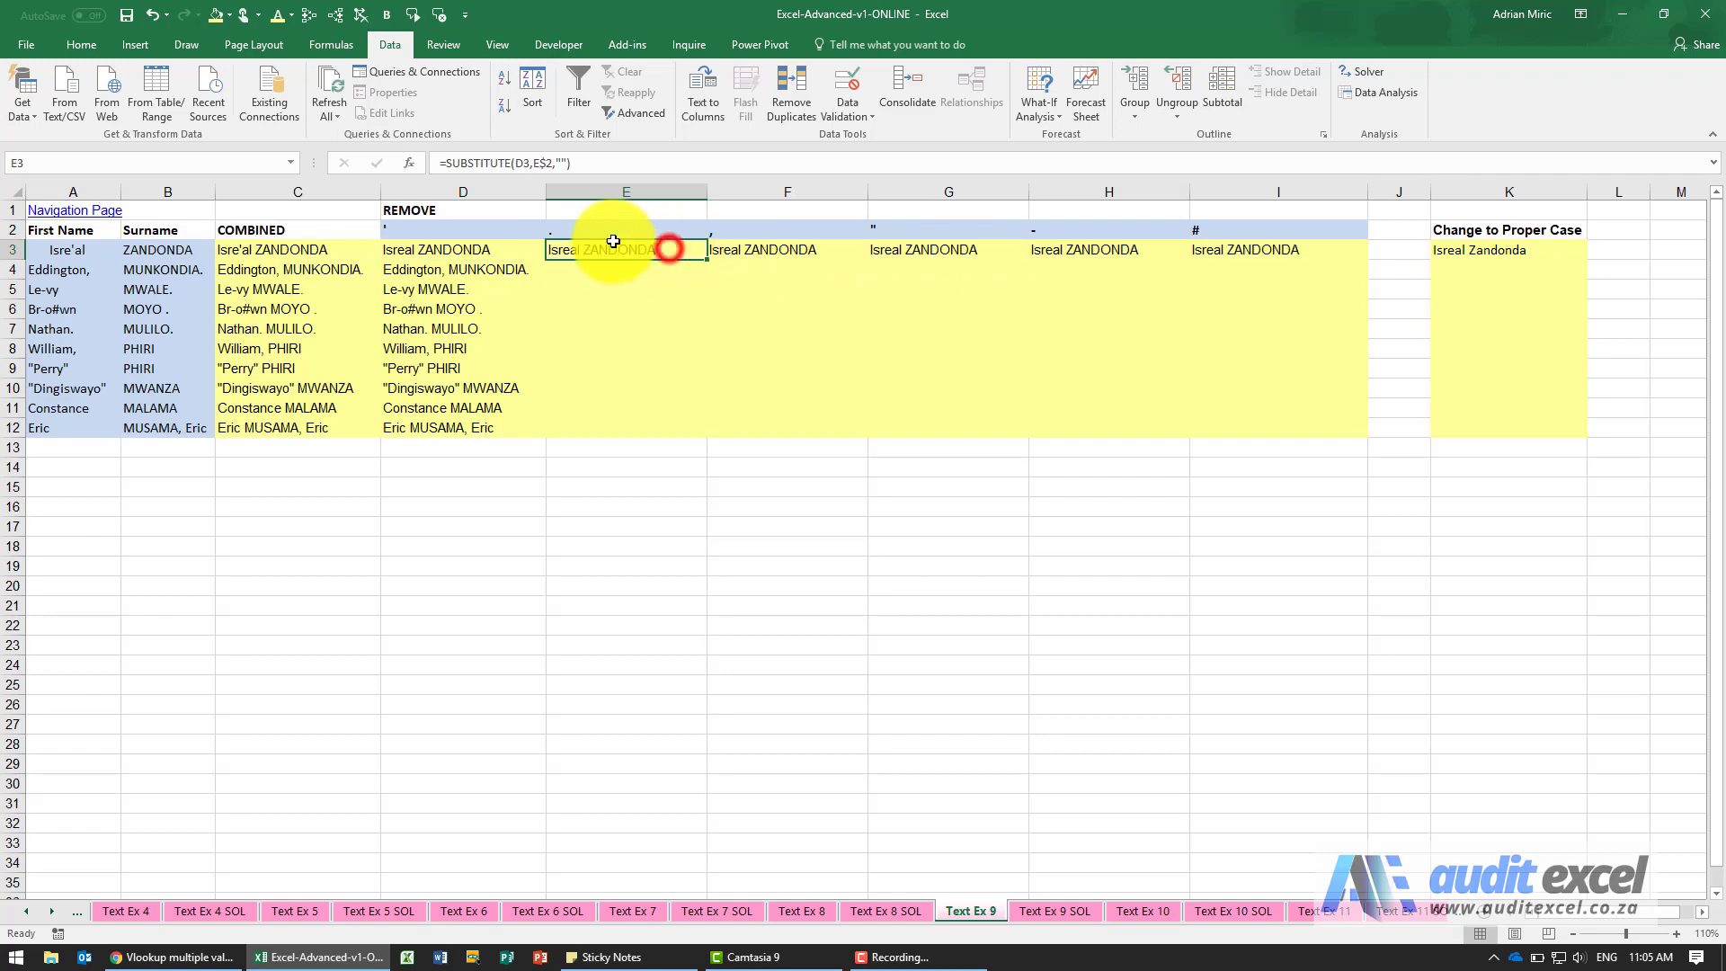
{"action": "left_click", "coordinate": [308, 15]}
{"action": "scroll", "coordinate": [597, 327], "scroll_direction": "down", "scroll_amount": 1}
{"action": "scroll", "coordinate": [597, 327], "scroll_direction": "up", "scroll_amount": 1}
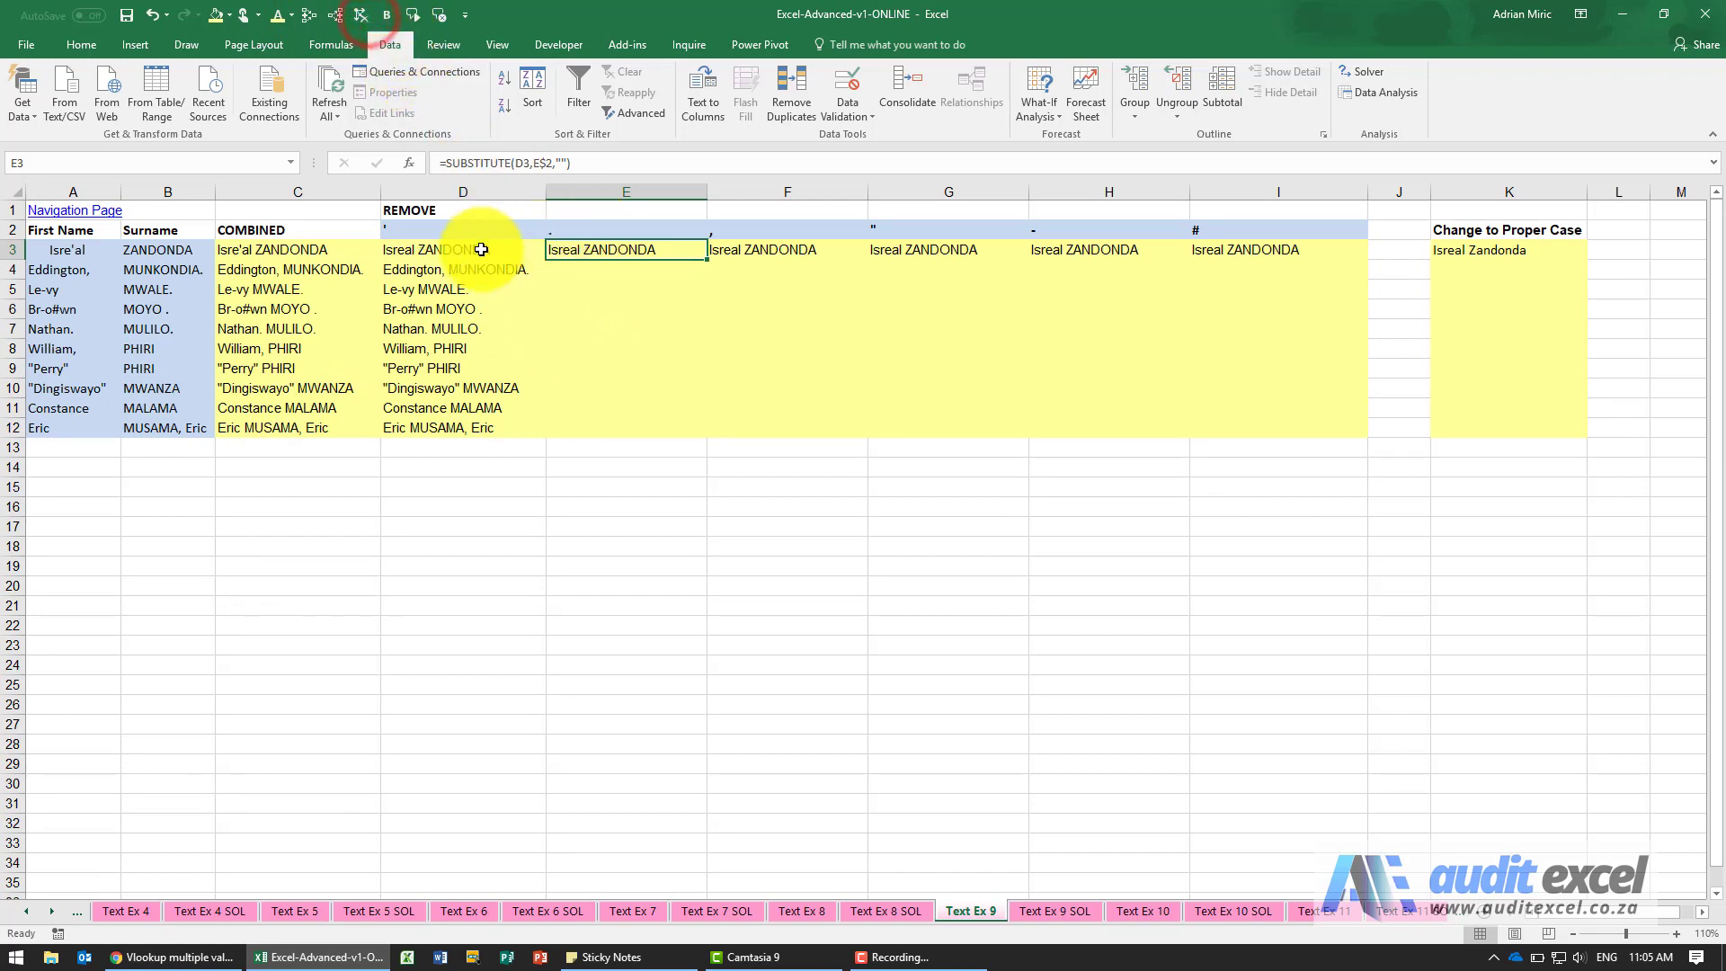
Copy the SUBSTITUTE formulas in D3:I3 down through row 12.
{"action": "left_click_drag", "start_coordinate": [427, 249], "coordinate": [1203, 258]}
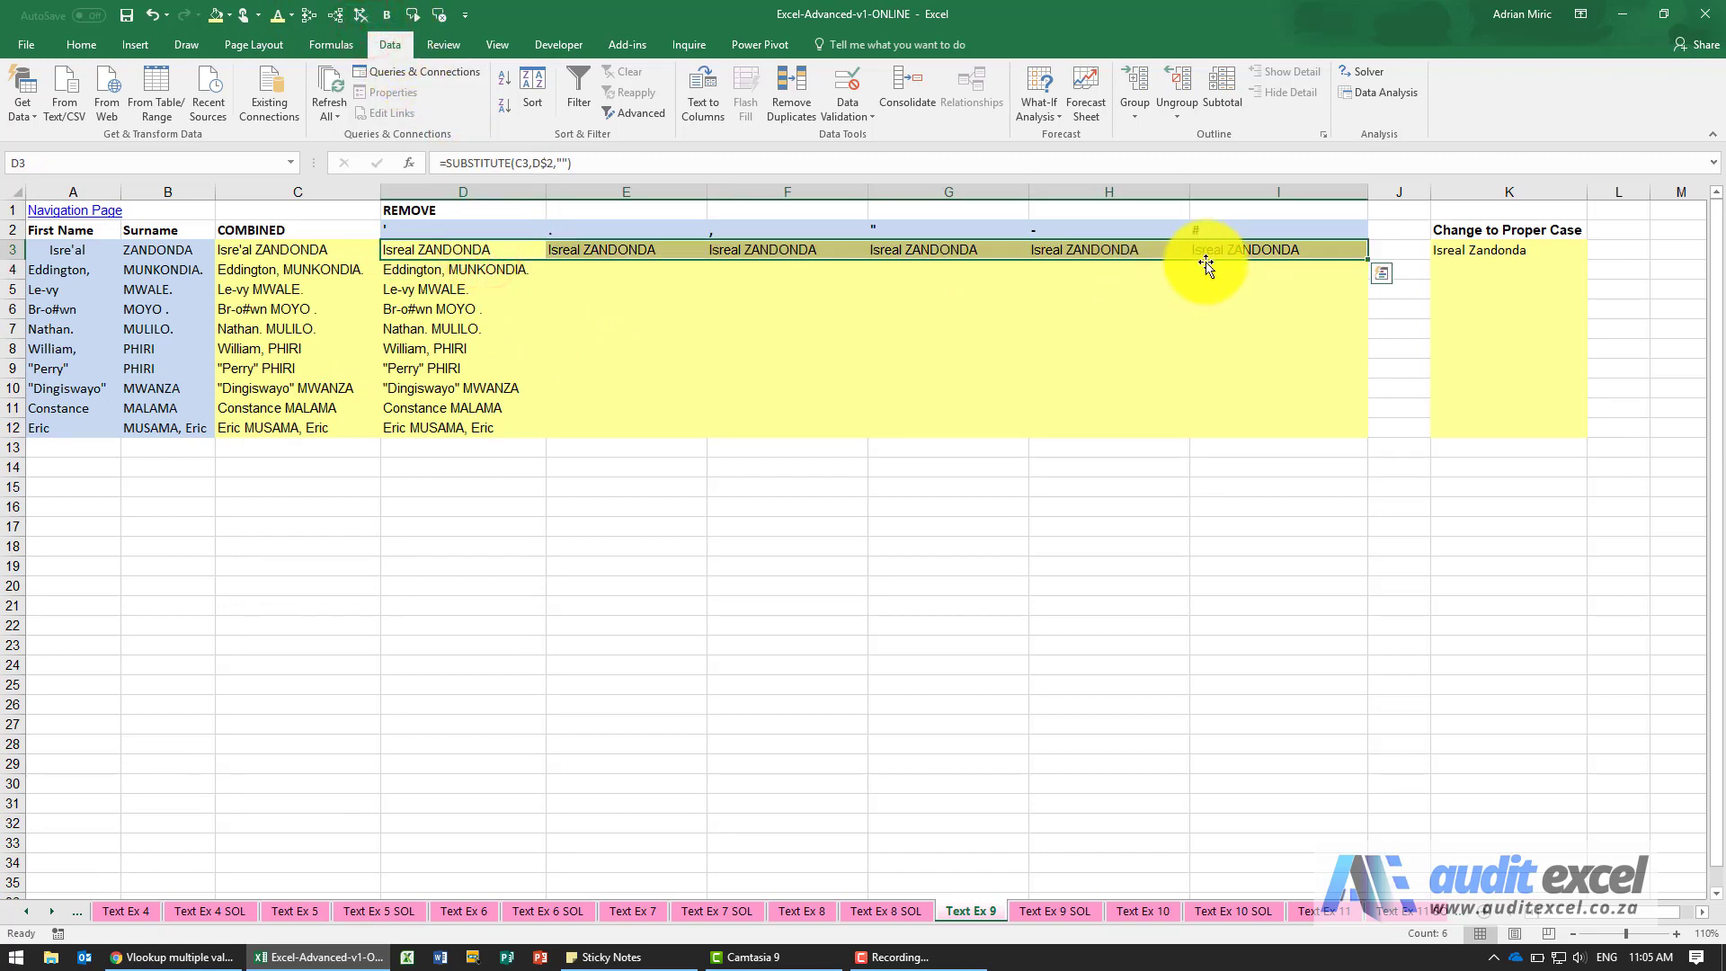
{"action": "key", "text": "ctrl+c"}
{"action": "left_click", "coordinate": [1258, 430], "text": "shift"}
{"action": "key", "text": "ctrl+v"}
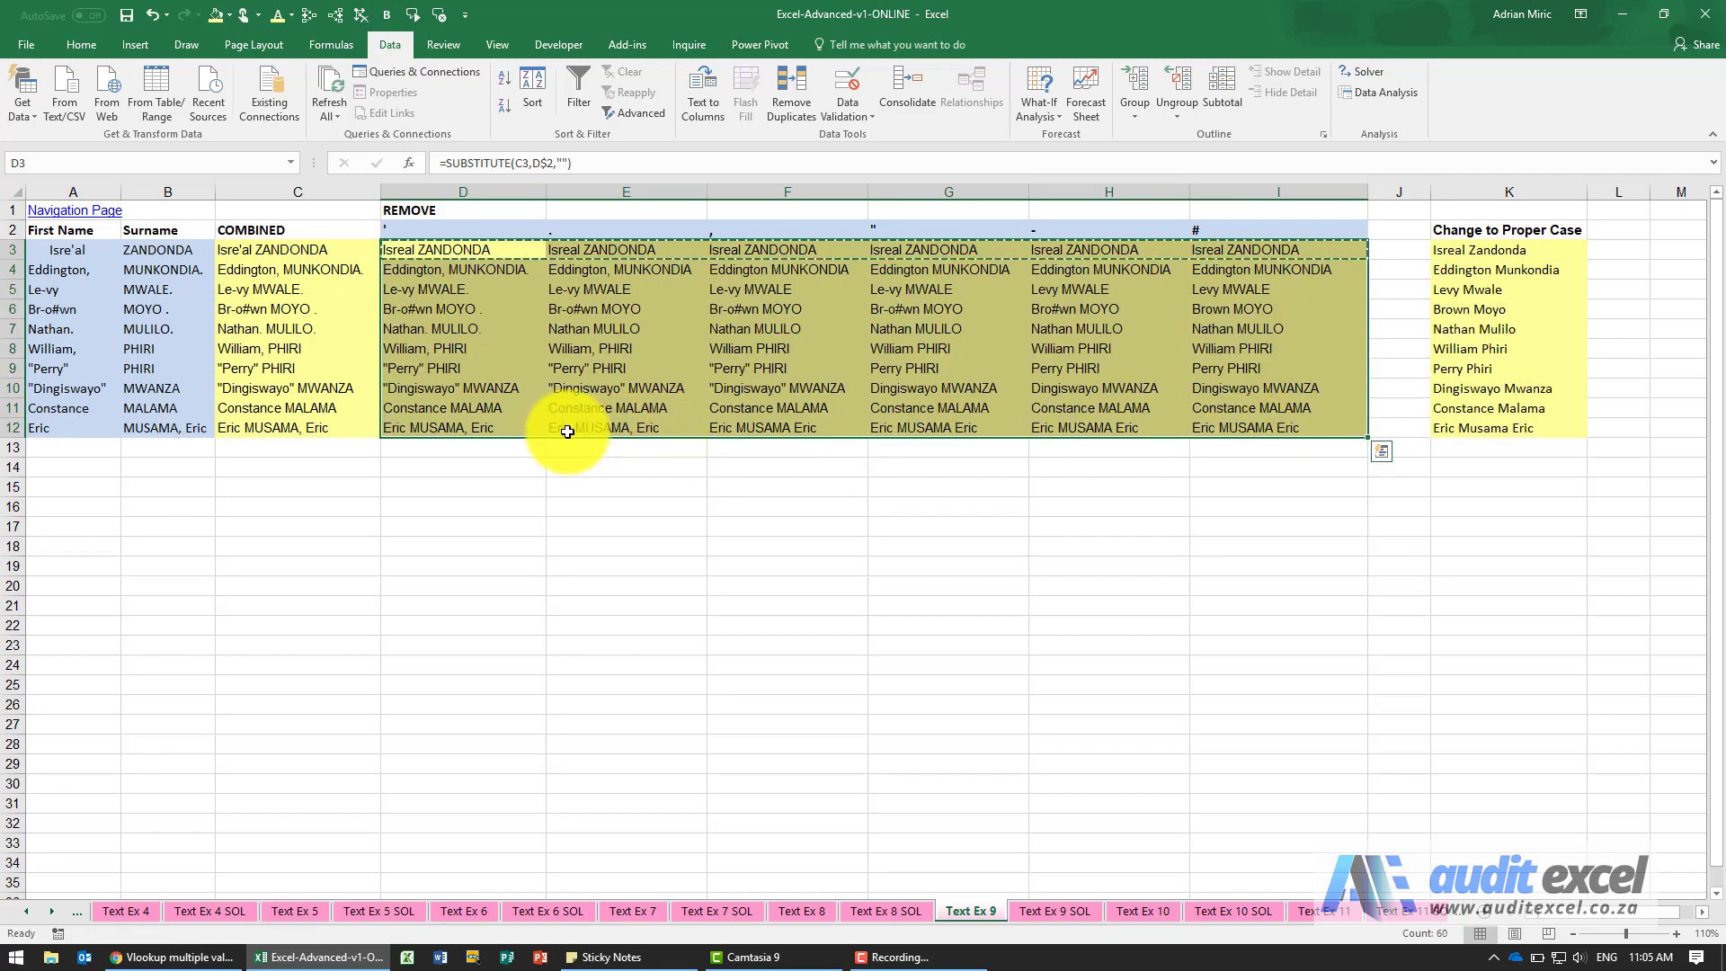
Check the SUBSTITUTE formulas across row 10, from D10 through I10.
{"action": "left_click", "coordinate": [472, 389]}
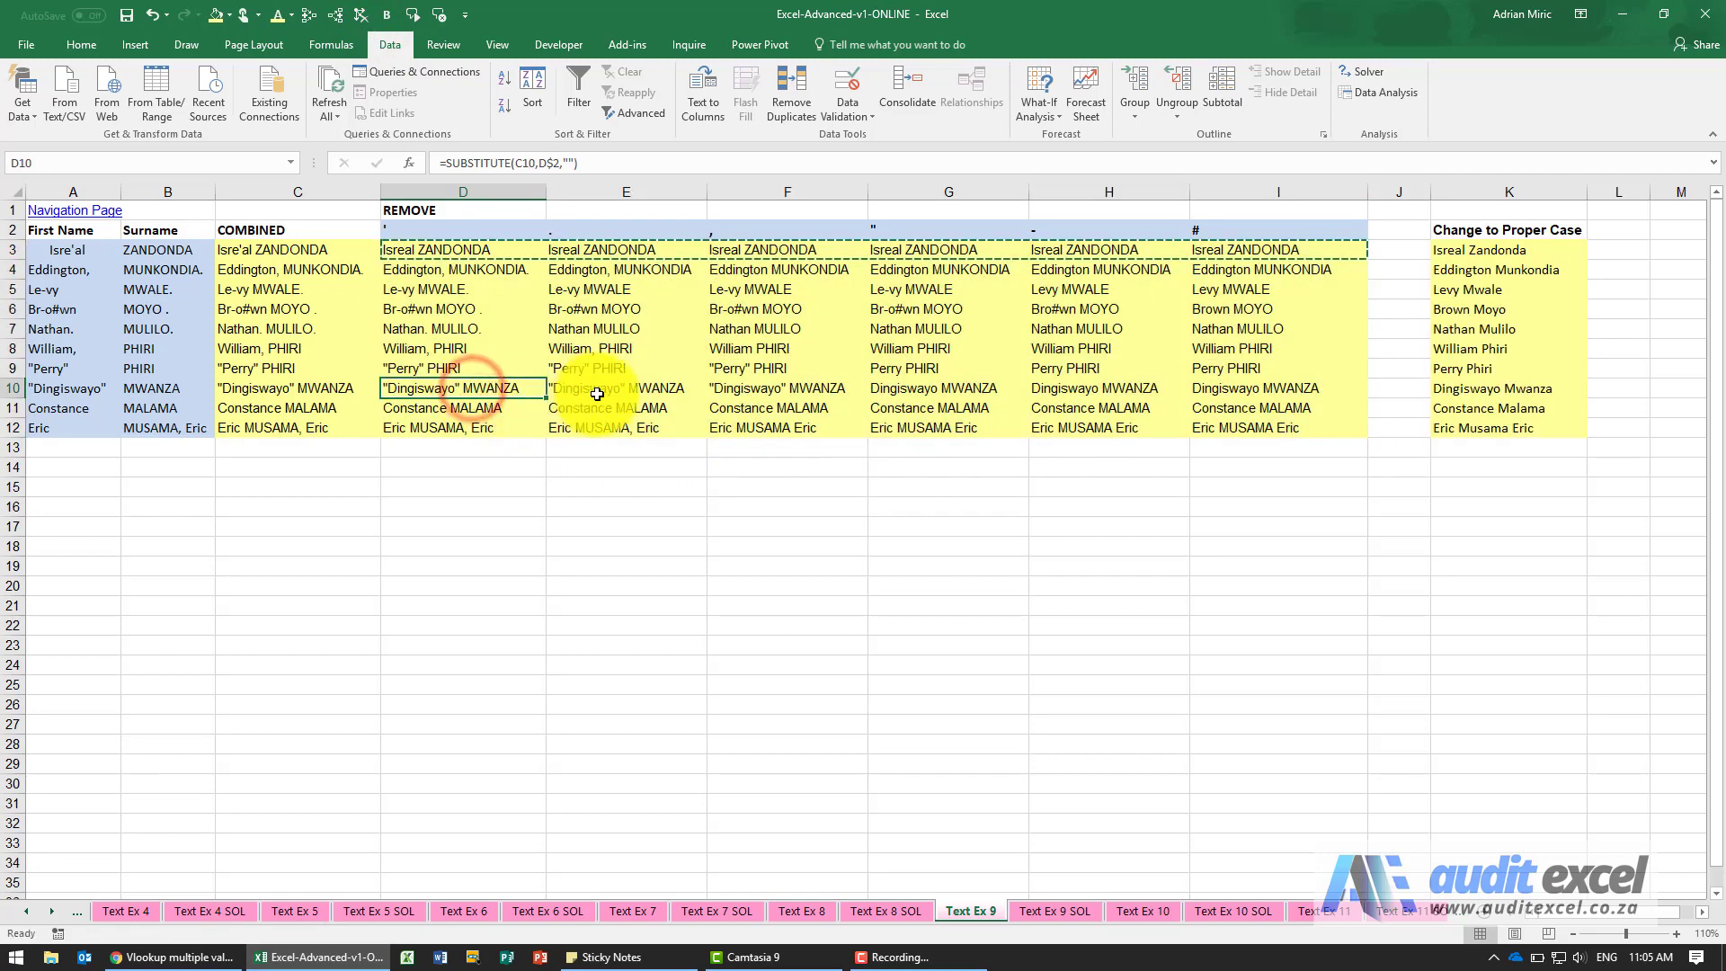
{"action": "left_click", "coordinate": [593, 388]}
{"action": "left_click", "coordinate": [731, 394]}
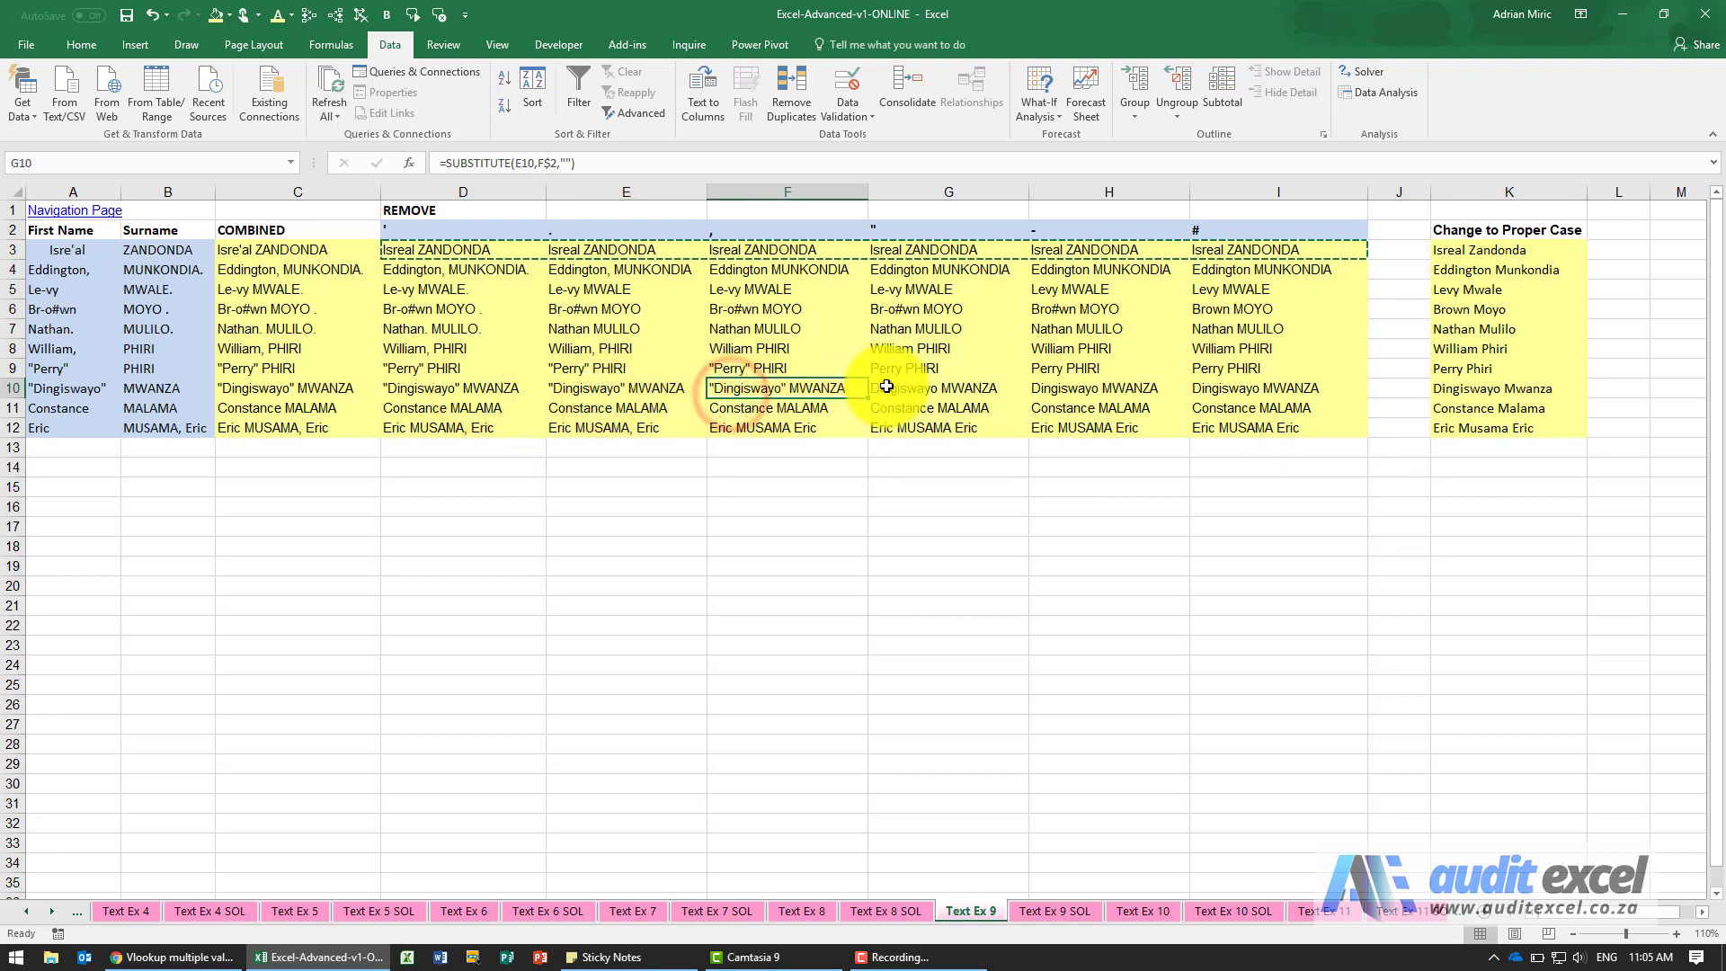
{"action": "left_click", "coordinate": [886, 390]}
{"action": "left_click", "coordinate": [1044, 388]}
{"action": "left_click", "coordinate": [1201, 388]}
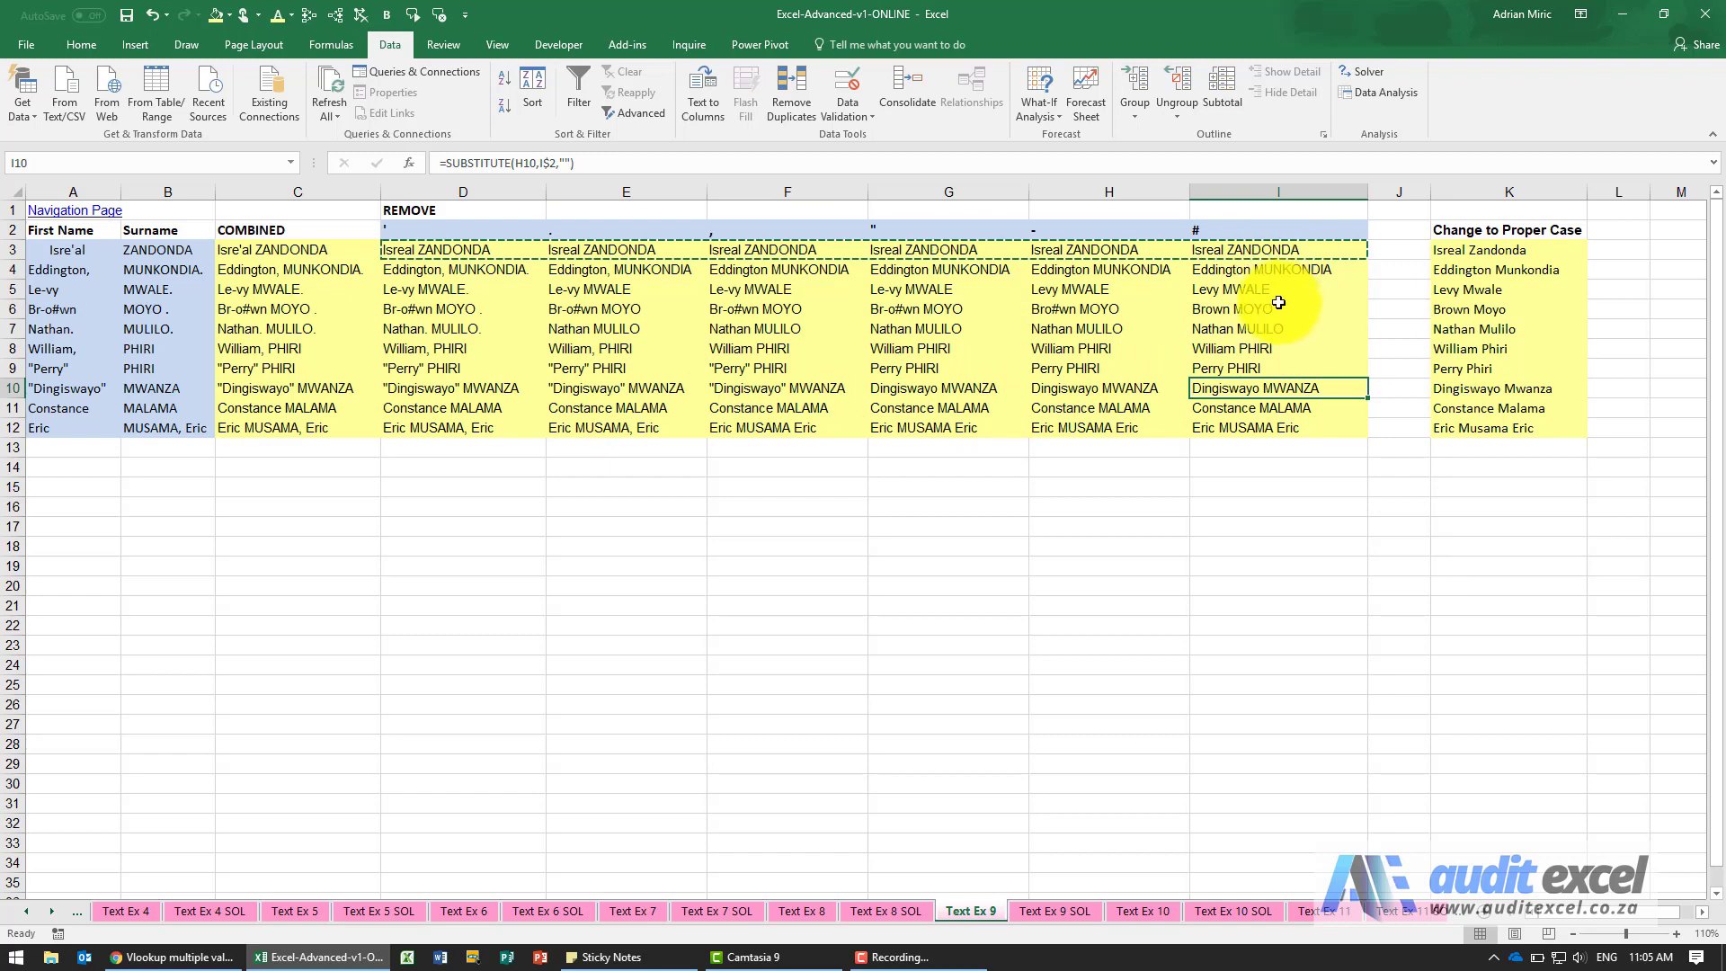
Enter a PROPER formula in K3 that converts the cleaned name in I3 to proper case.
{"action": "left_click", "coordinate": [1492, 249]}
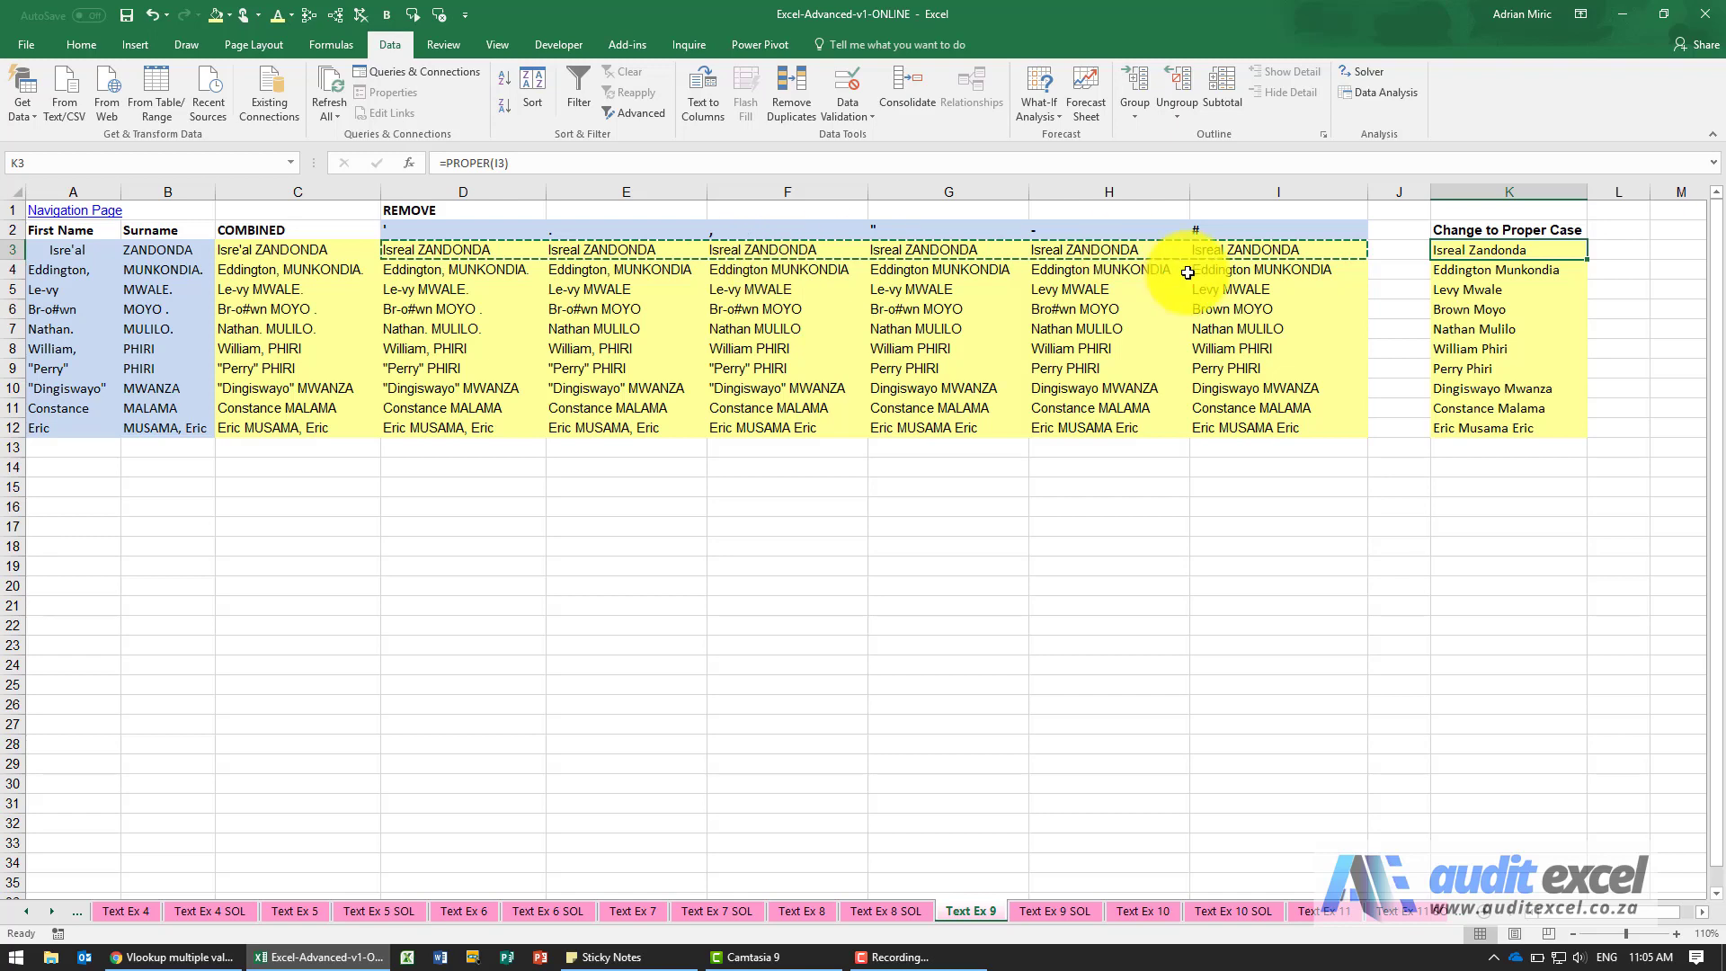
{"action": "type", "text": "=pr"}
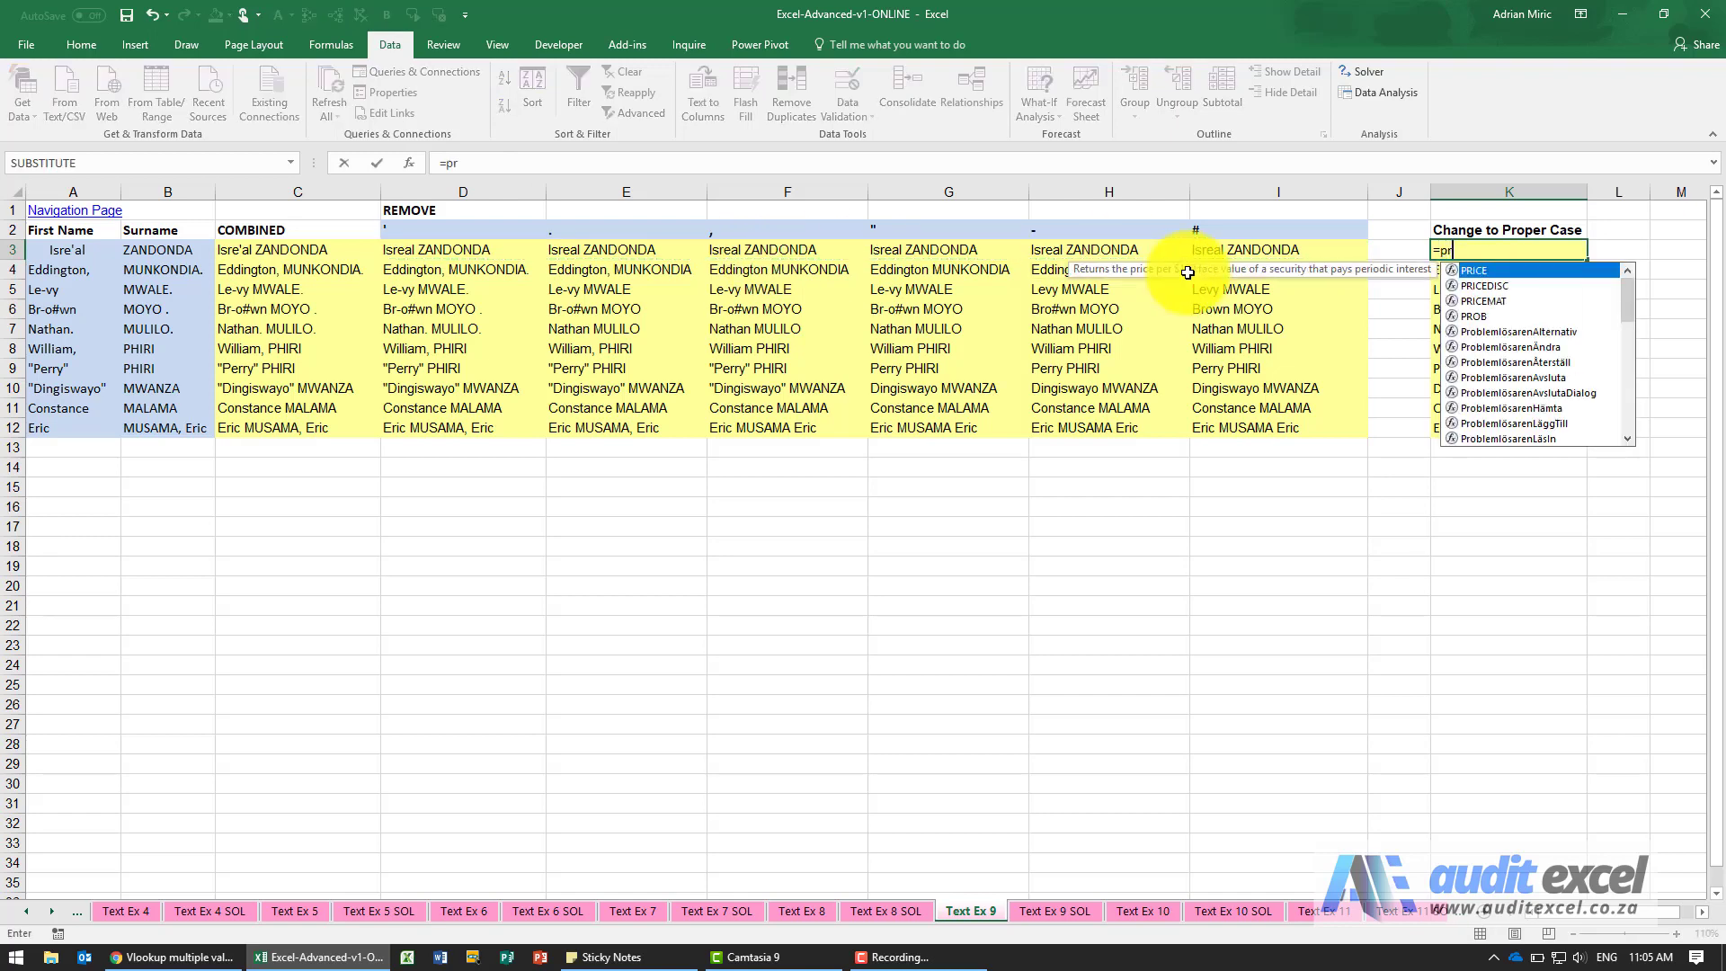
{"action": "type", "text": "oper("}
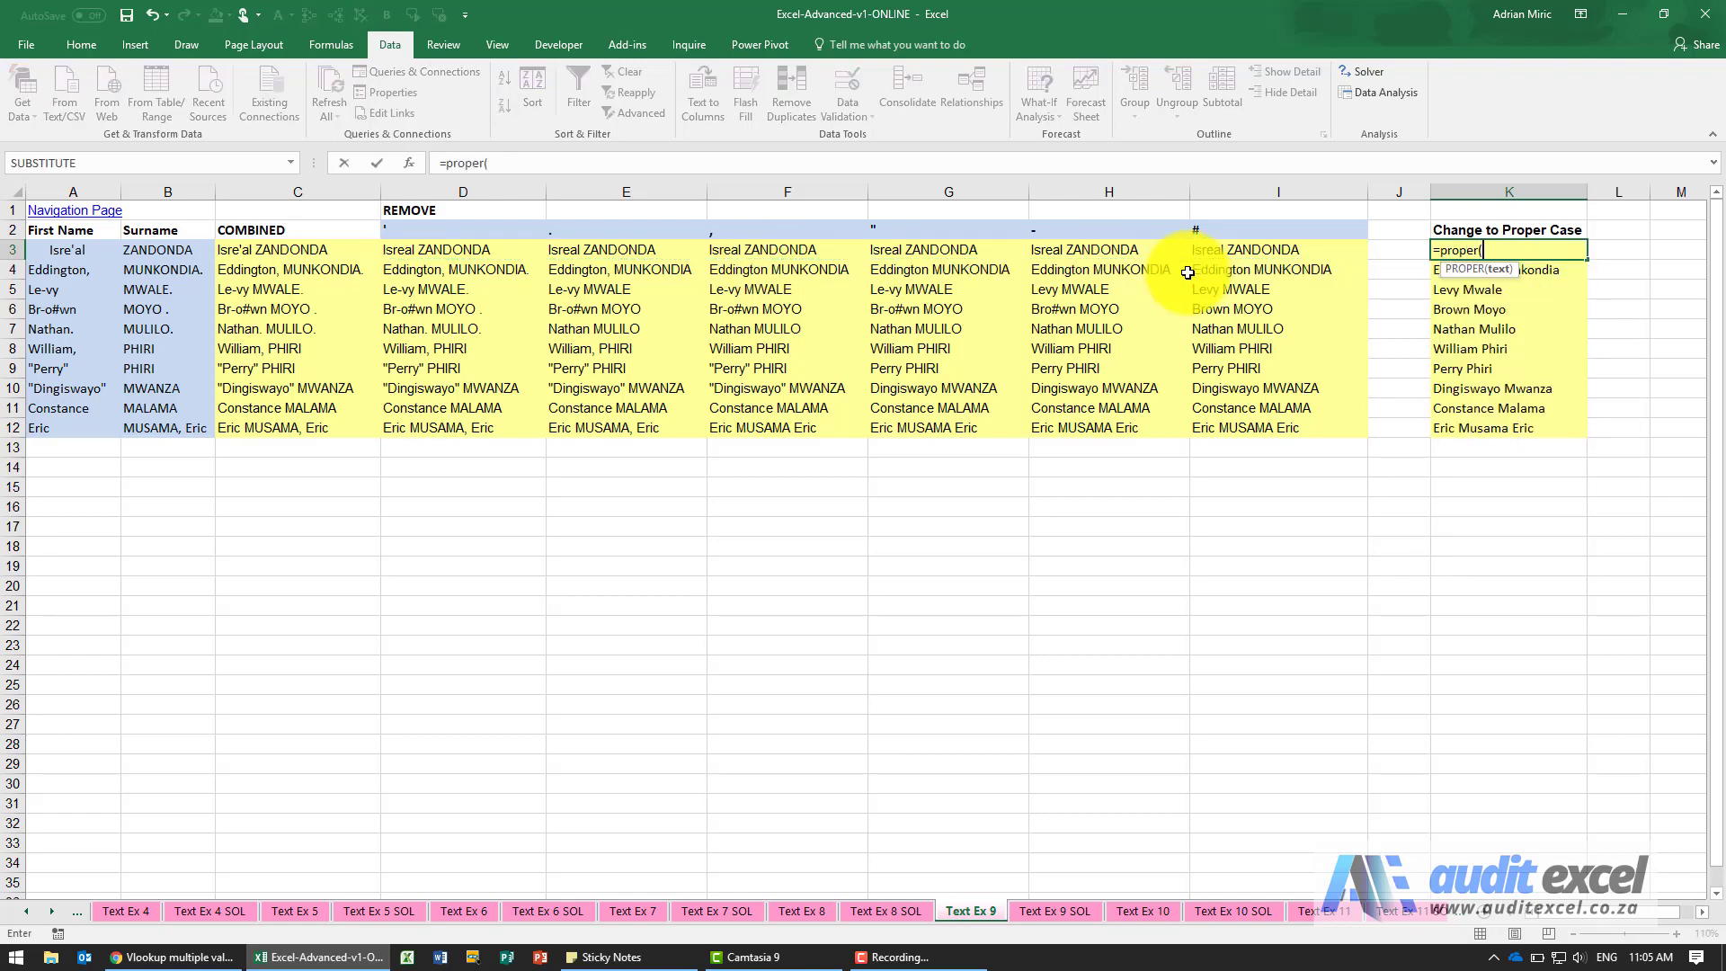
{"action": "key", "text": "Left"}
{"action": "key", "text": "Left"}
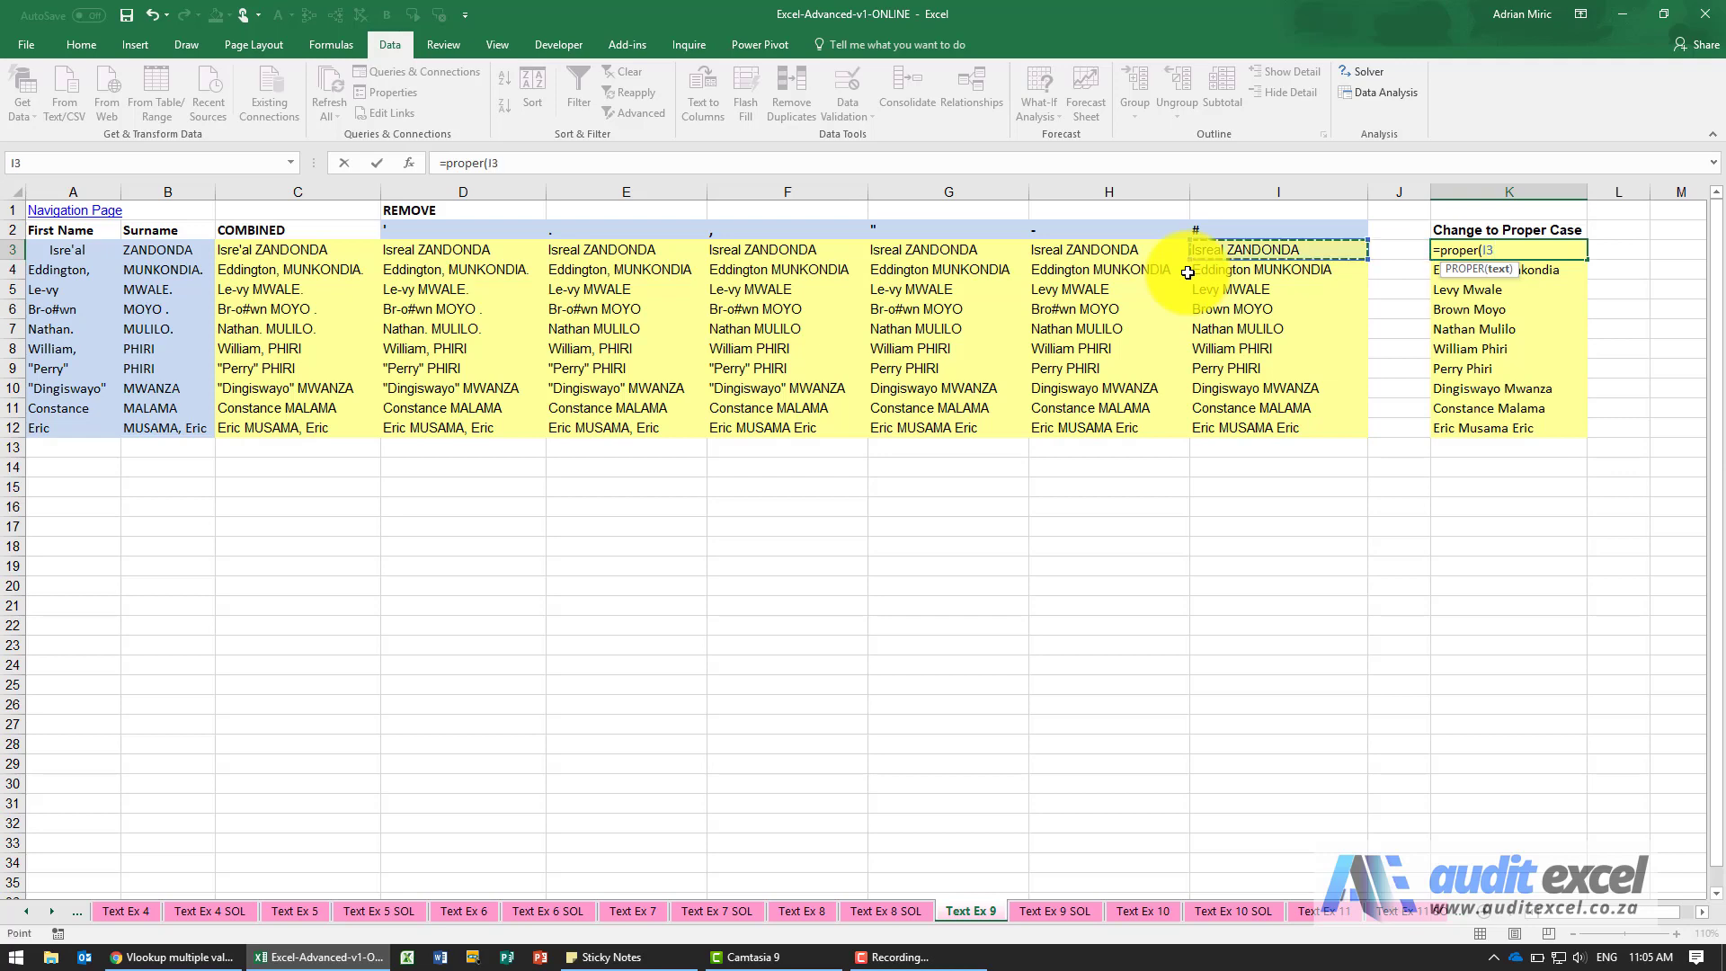
{"action": "key", "text": "Return"}
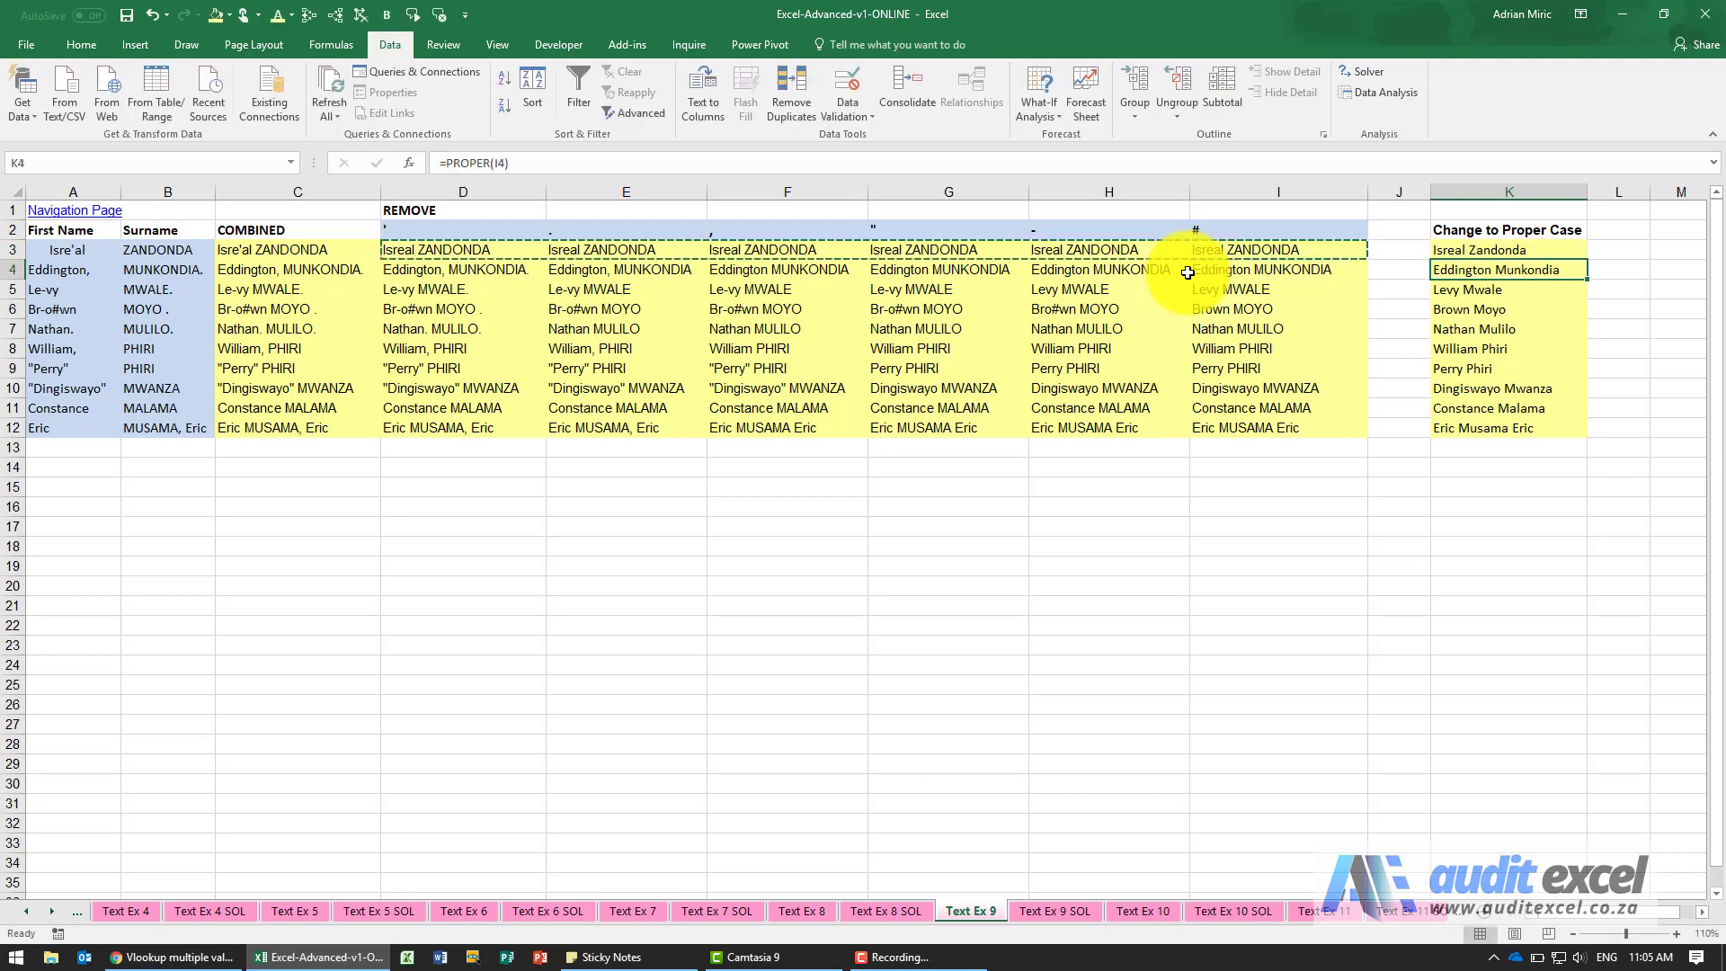
Copy the PROPER formula in K3 down through K12.
{"action": "key", "text": "Up"}
{"action": "key", "text": "ctrl+c"}
{"action": "key", "text": "ctrl+shift+Down"}
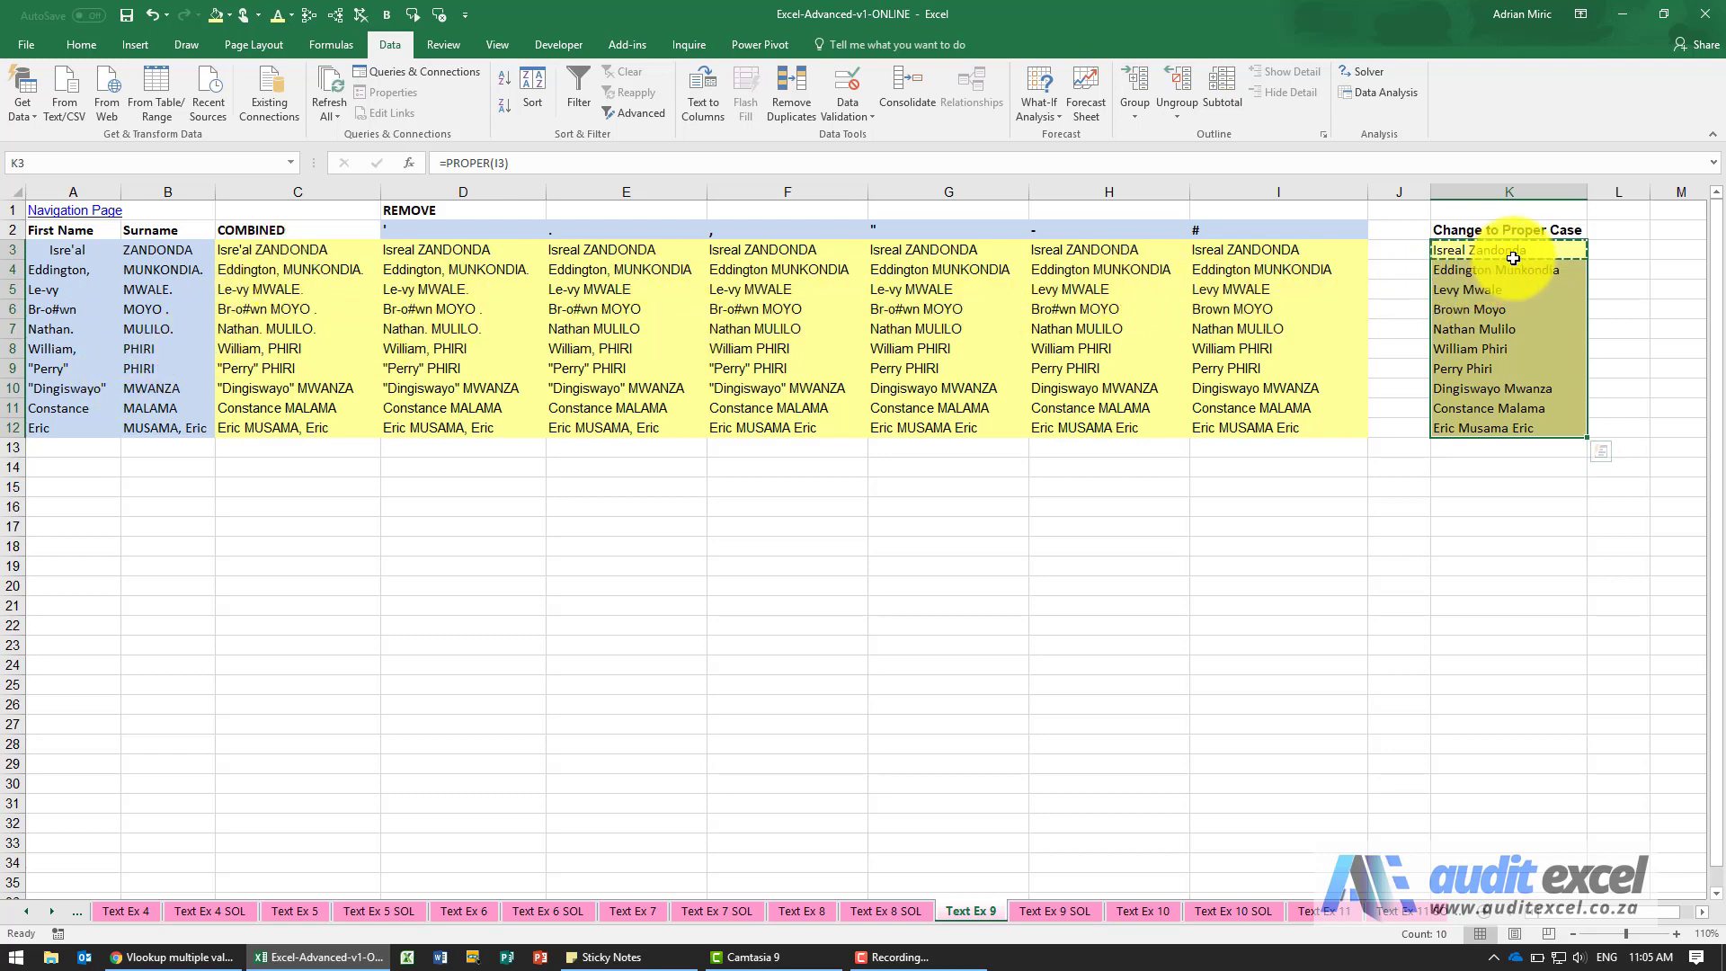
{"action": "left_click", "coordinate": [1530, 428]}
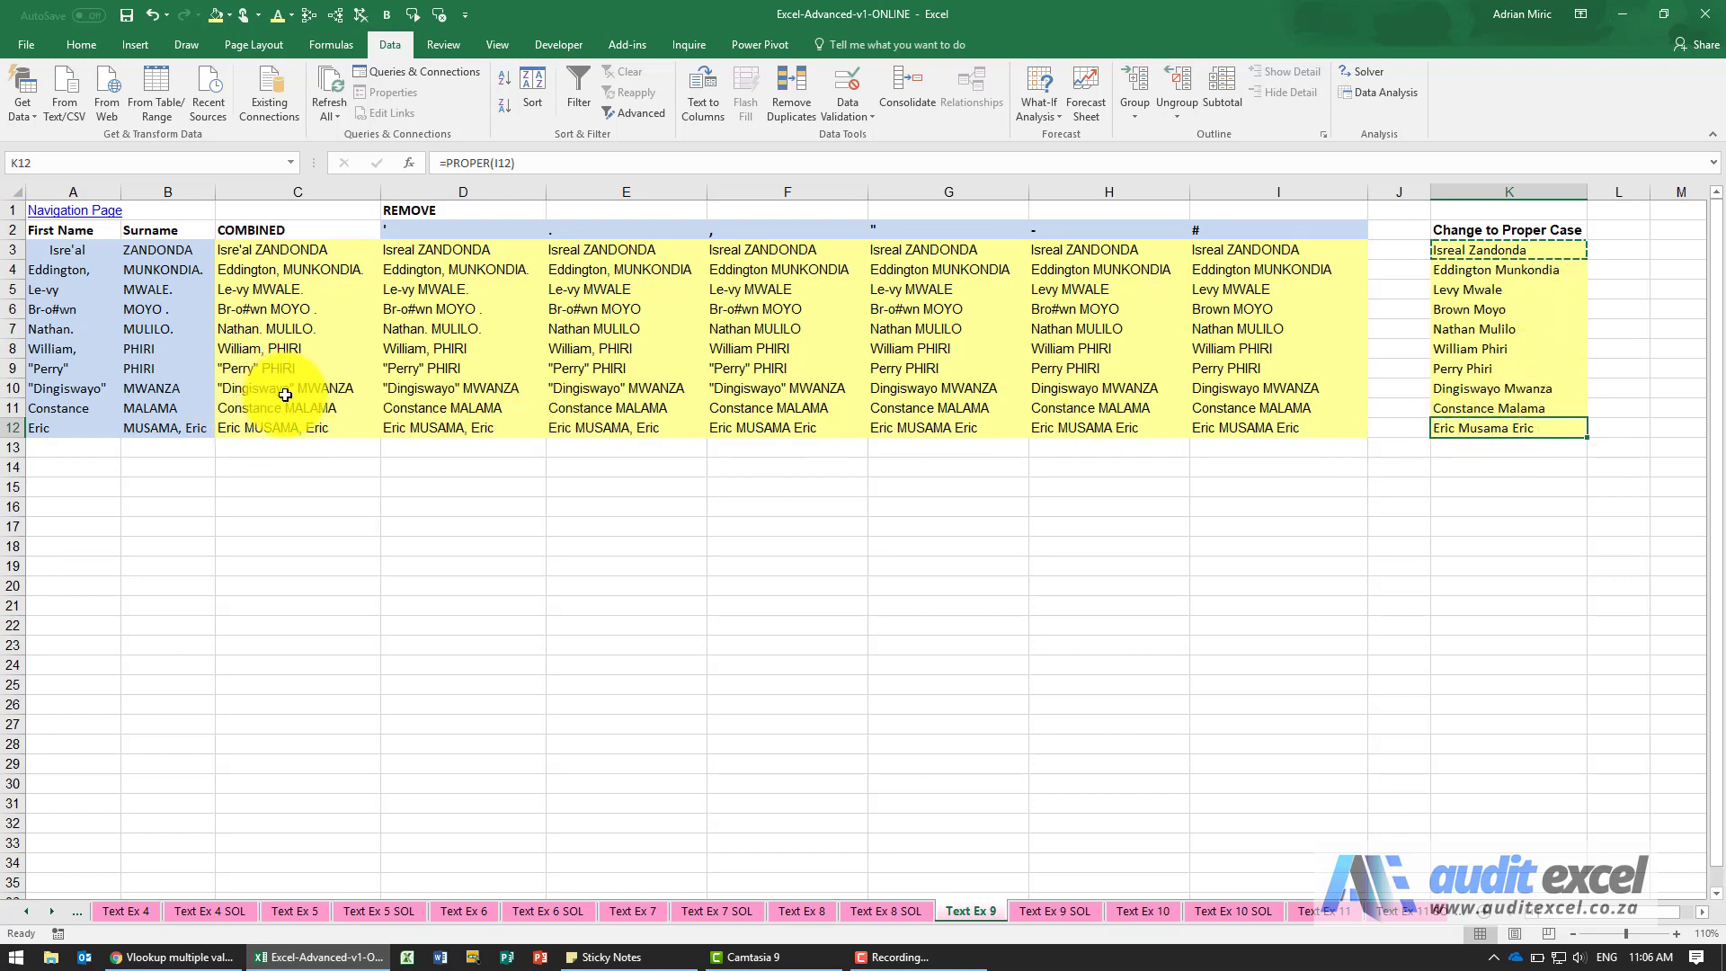
Replace the comma after the first name in A8 with a vertical bar (|).
{"action": "left_click", "coordinate": [65, 350]}
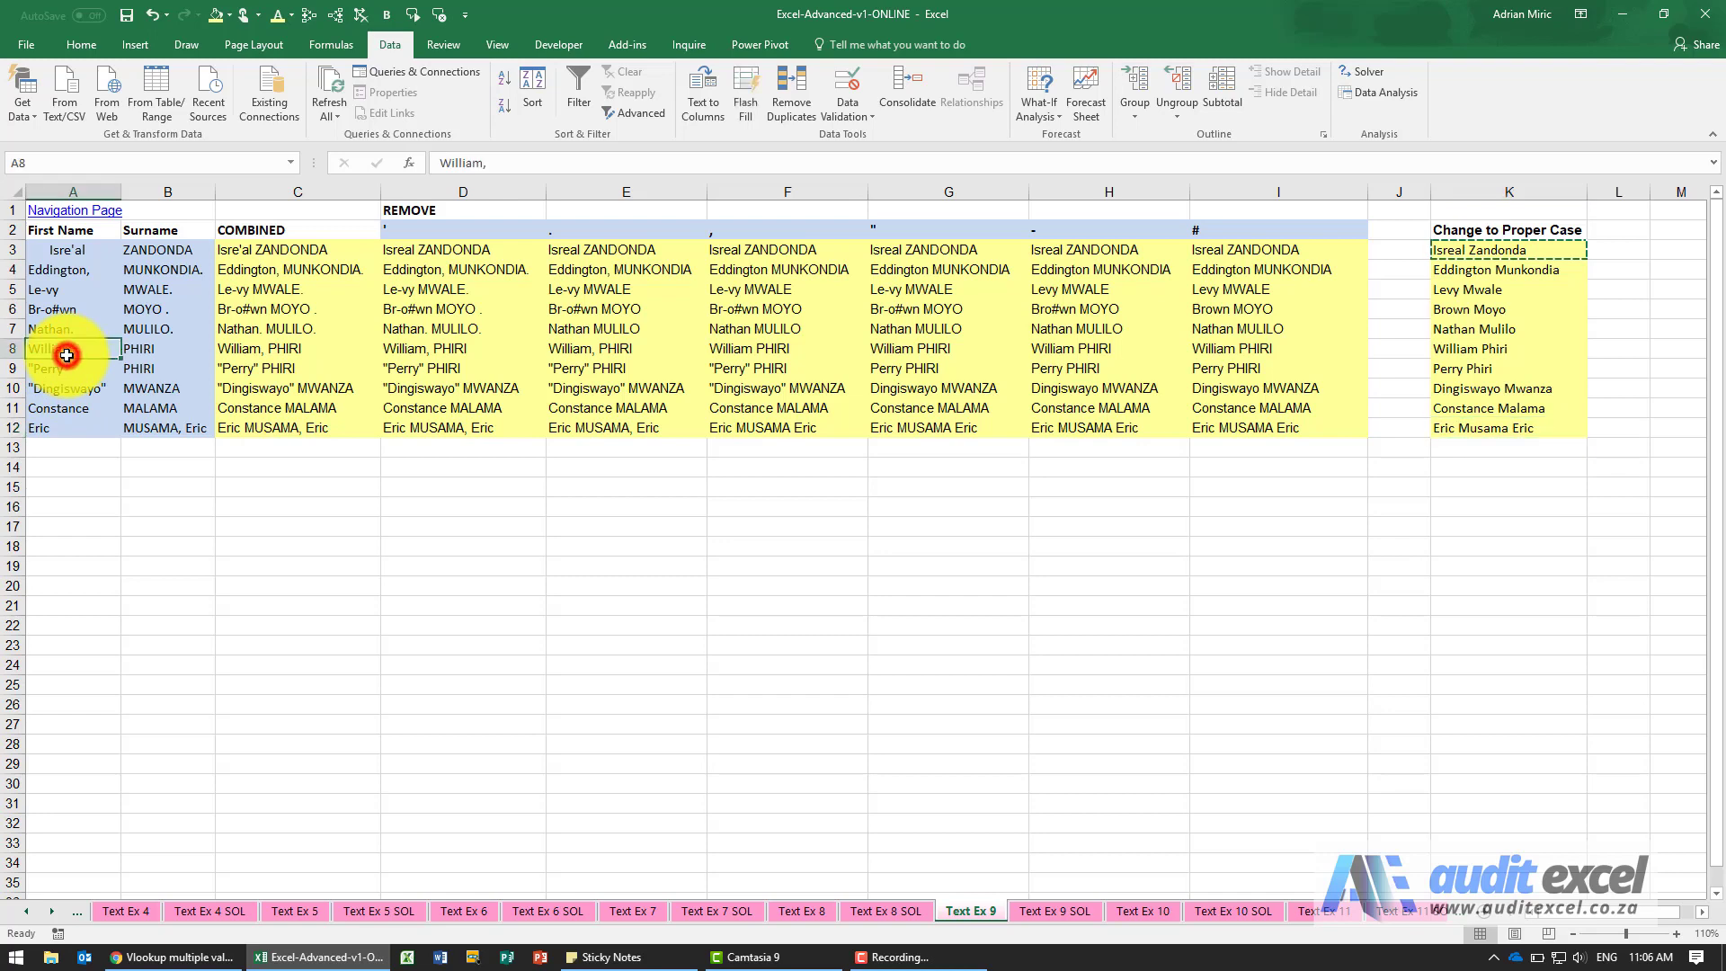
{"action": "left_click", "coordinate": [499, 165]}
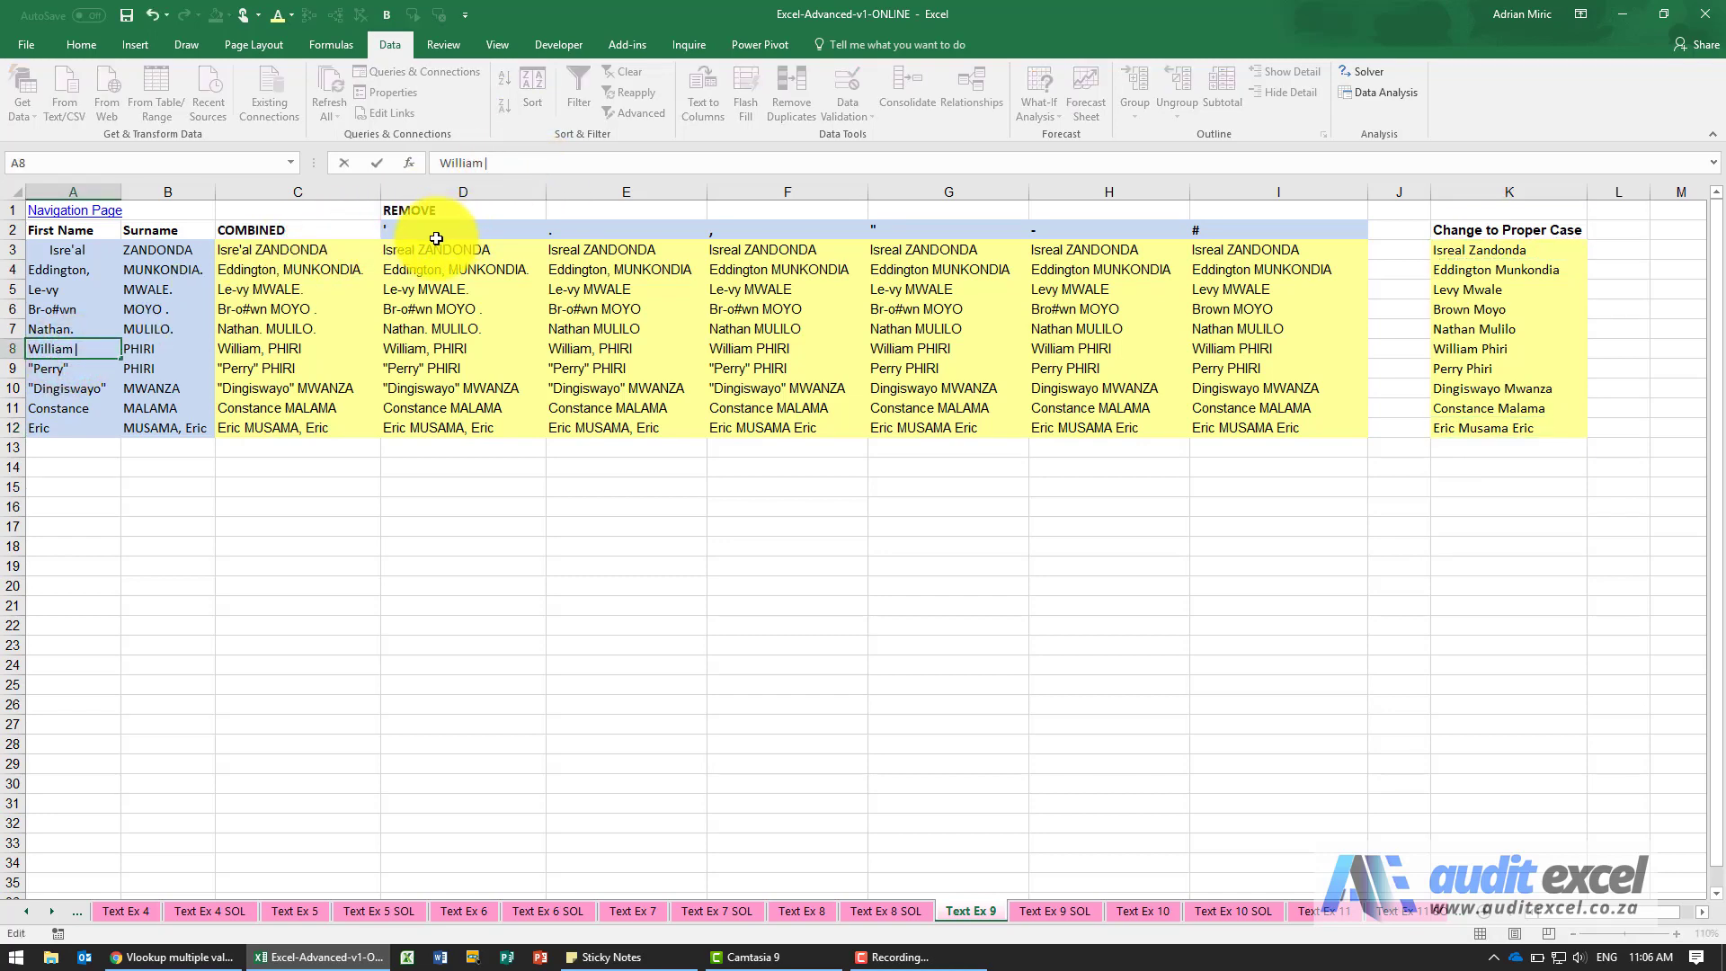
{"action": "key", "text": "ctrl+Return"}
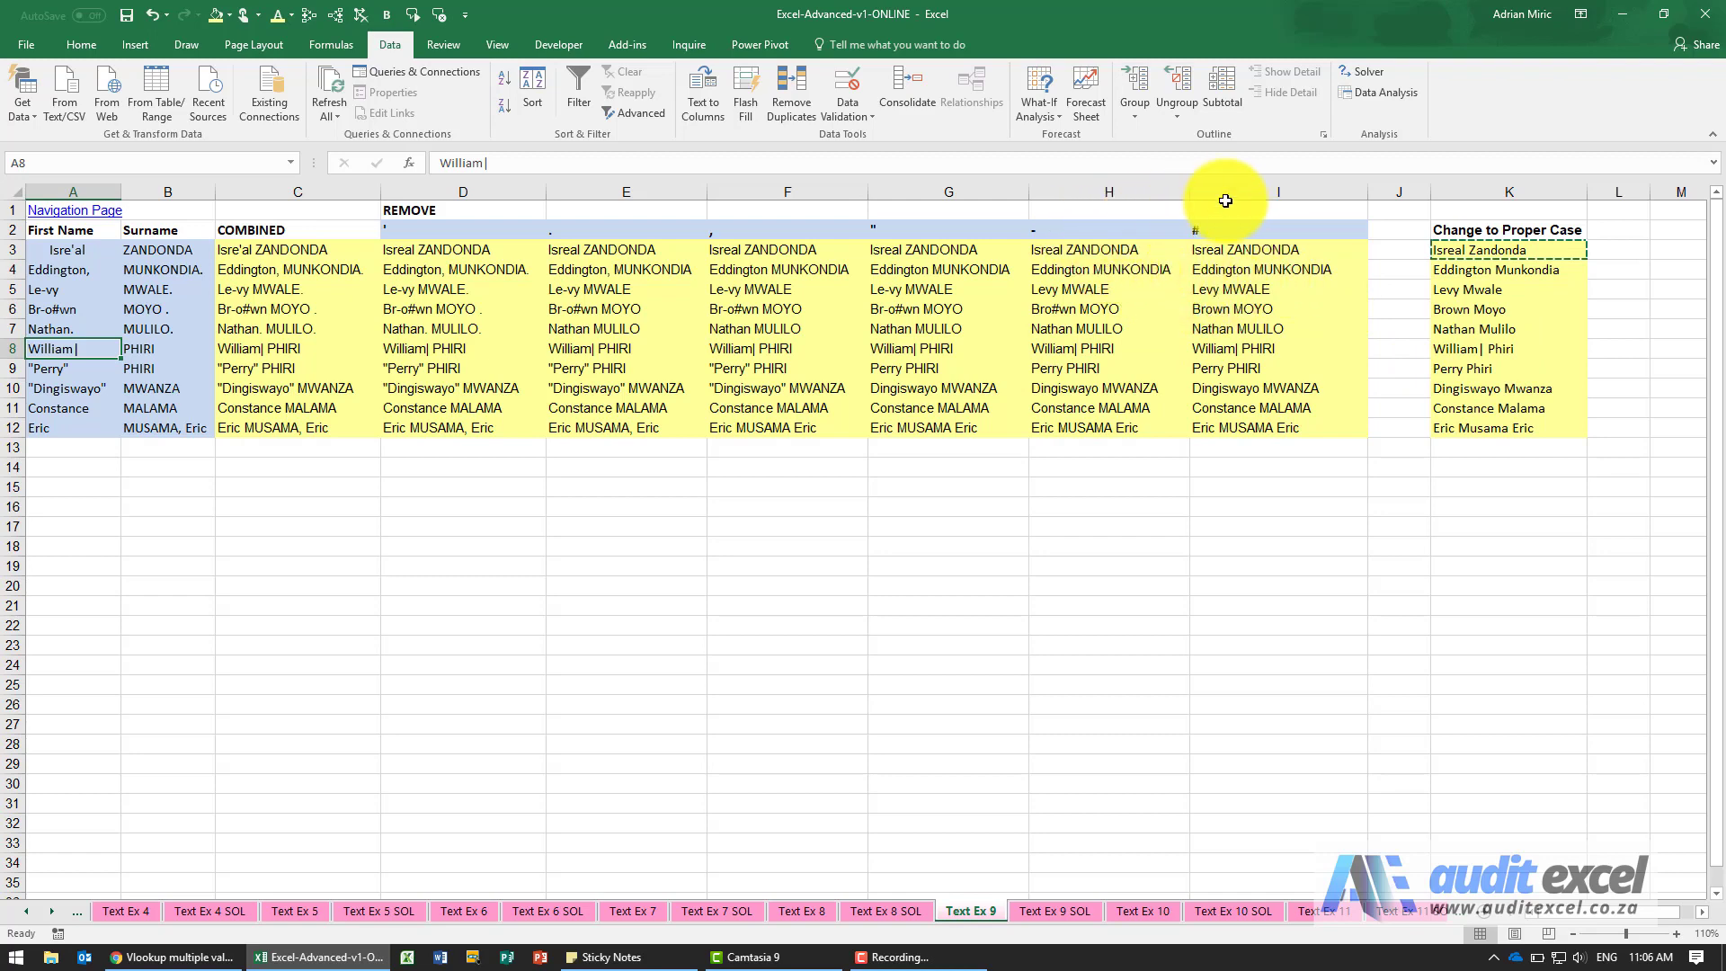
Insert a column before the # column and copy the SUBSTITUTE formulas from J3:J12 into I3:I12.
{"action": "right_click", "coordinate": [1256, 192]}
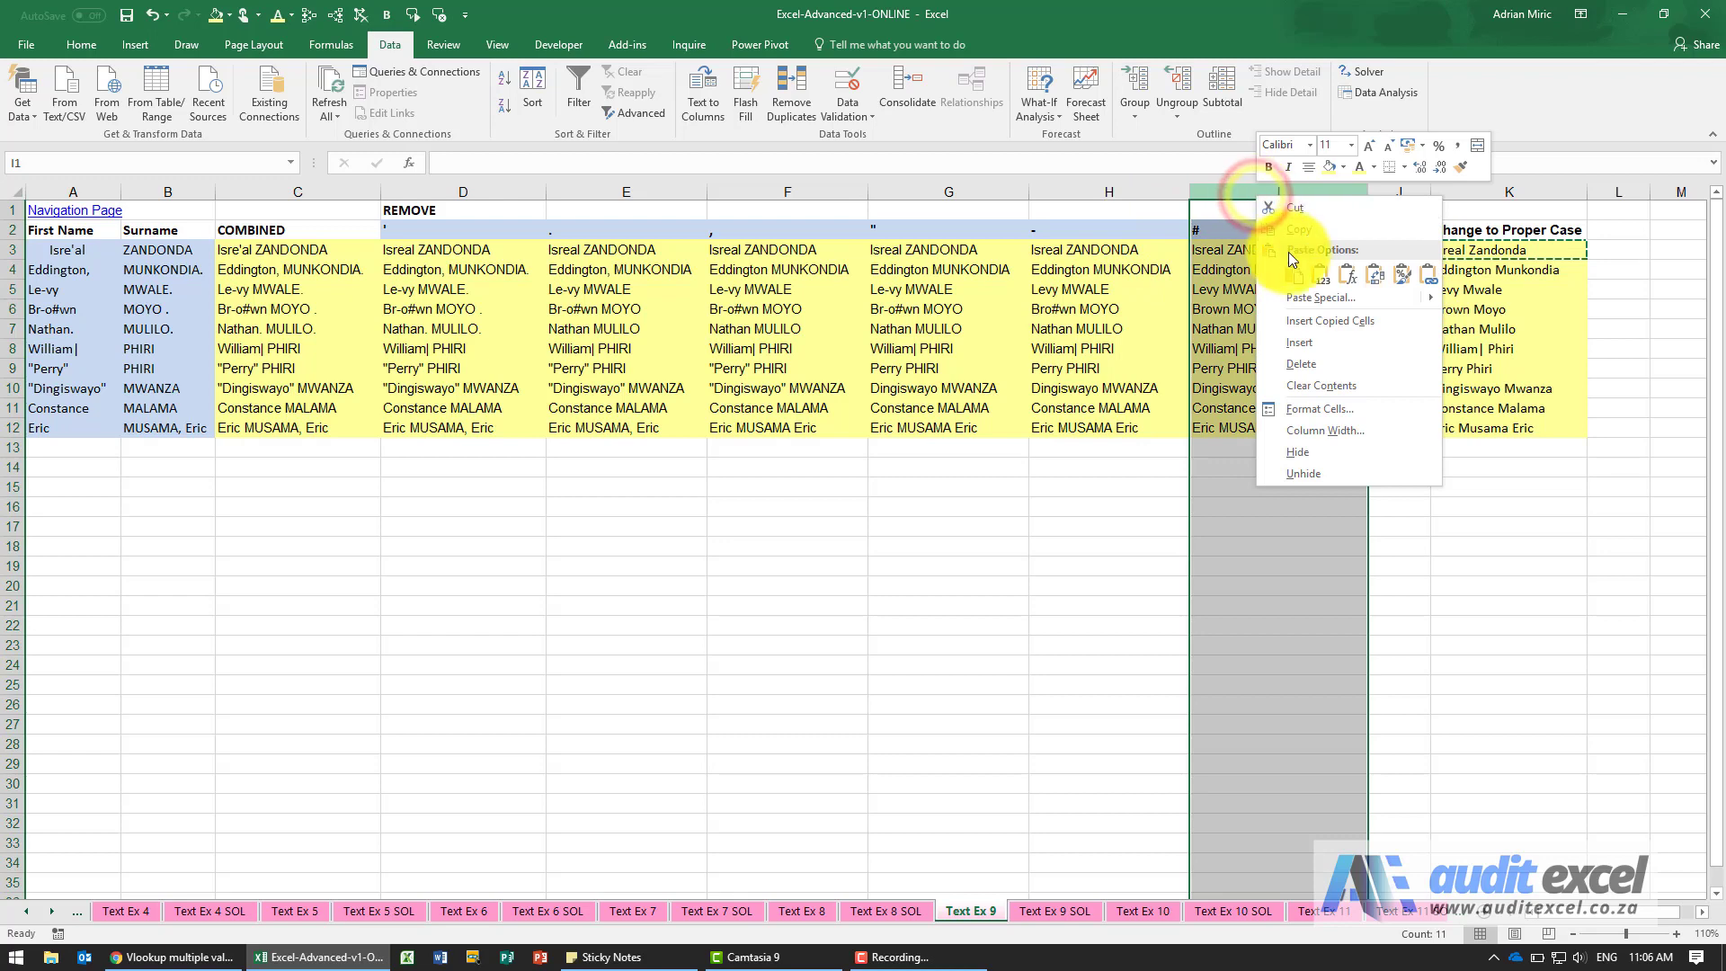
{"action": "left_click", "coordinate": [1300, 342]}
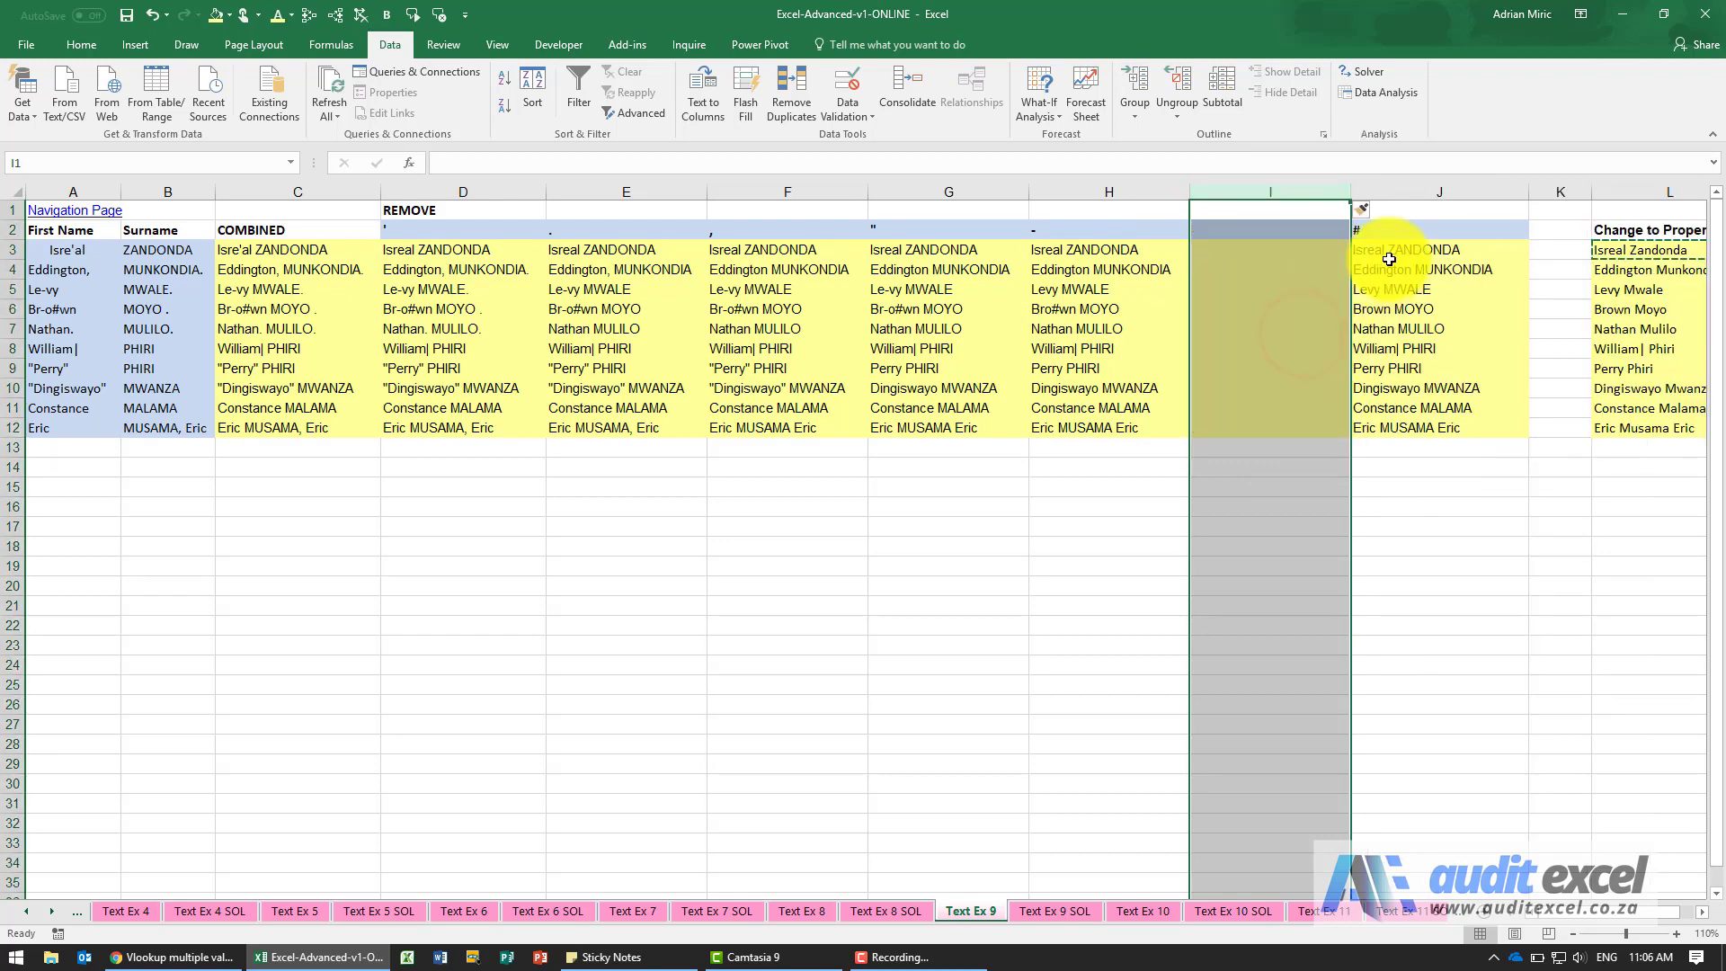
{"action": "left_click_drag", "start_coordinate": [1389, 259], "coordinate": [1401, 418]}
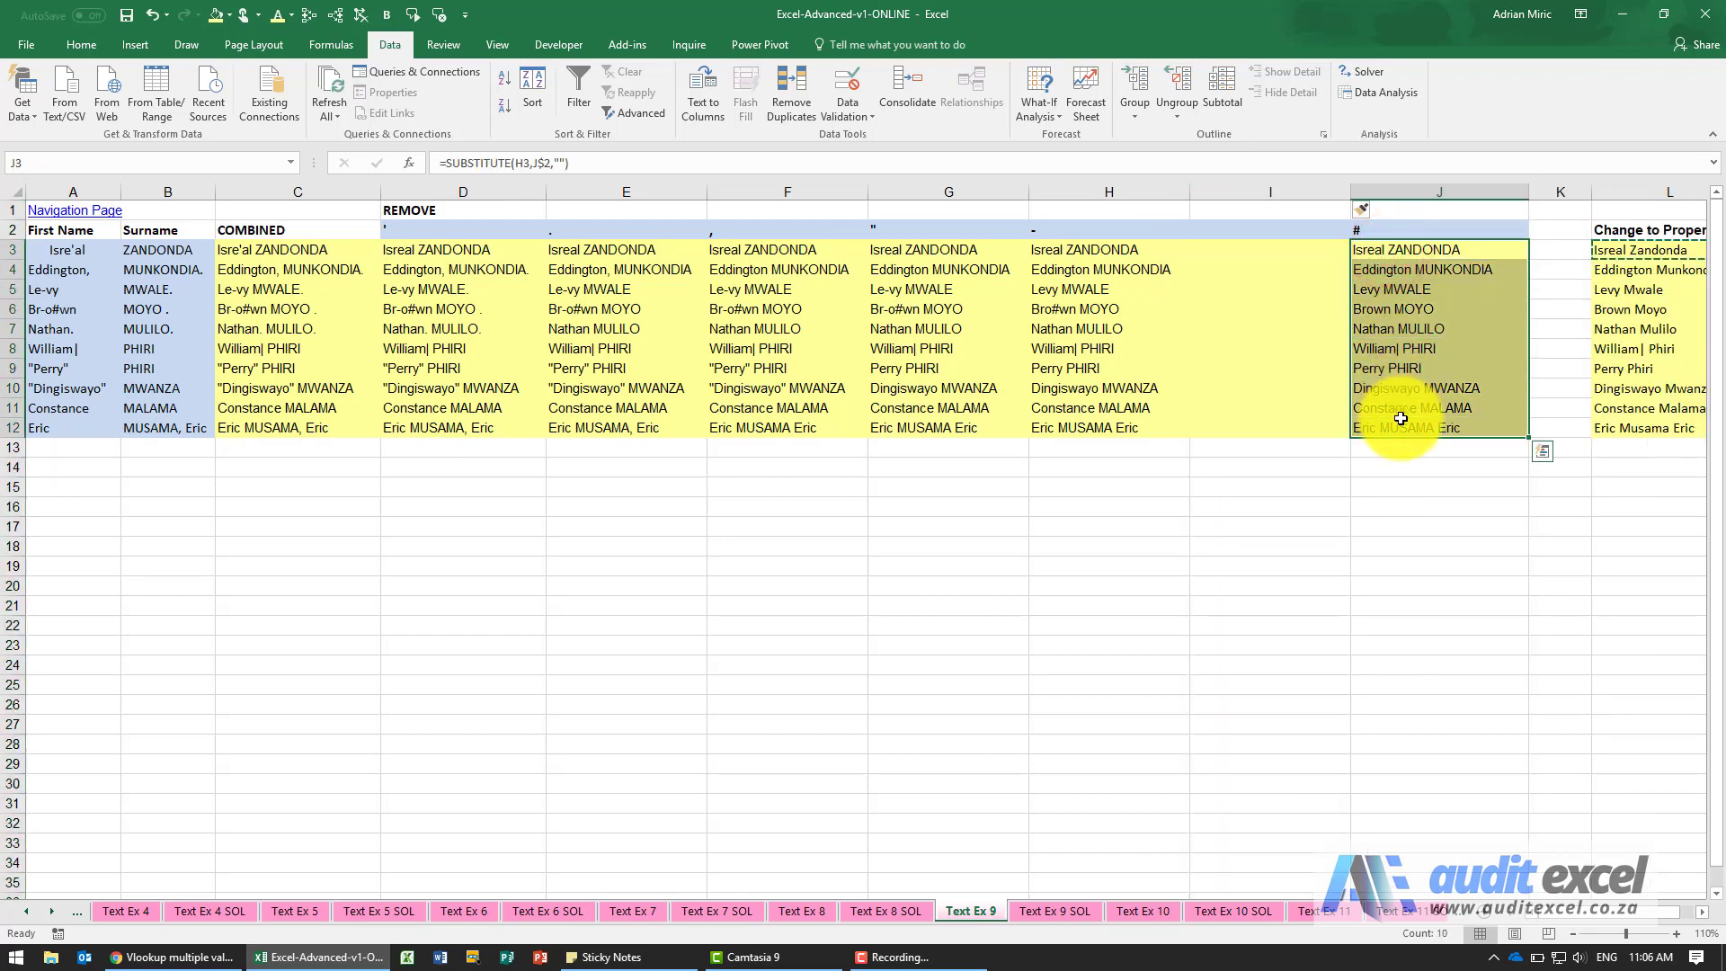
{"action": "key", "text": "ctrl+c"}
{"action": "left_click", "coordinate": [1273, 250]}
{"action": "key", "text": "ctrl+v"}
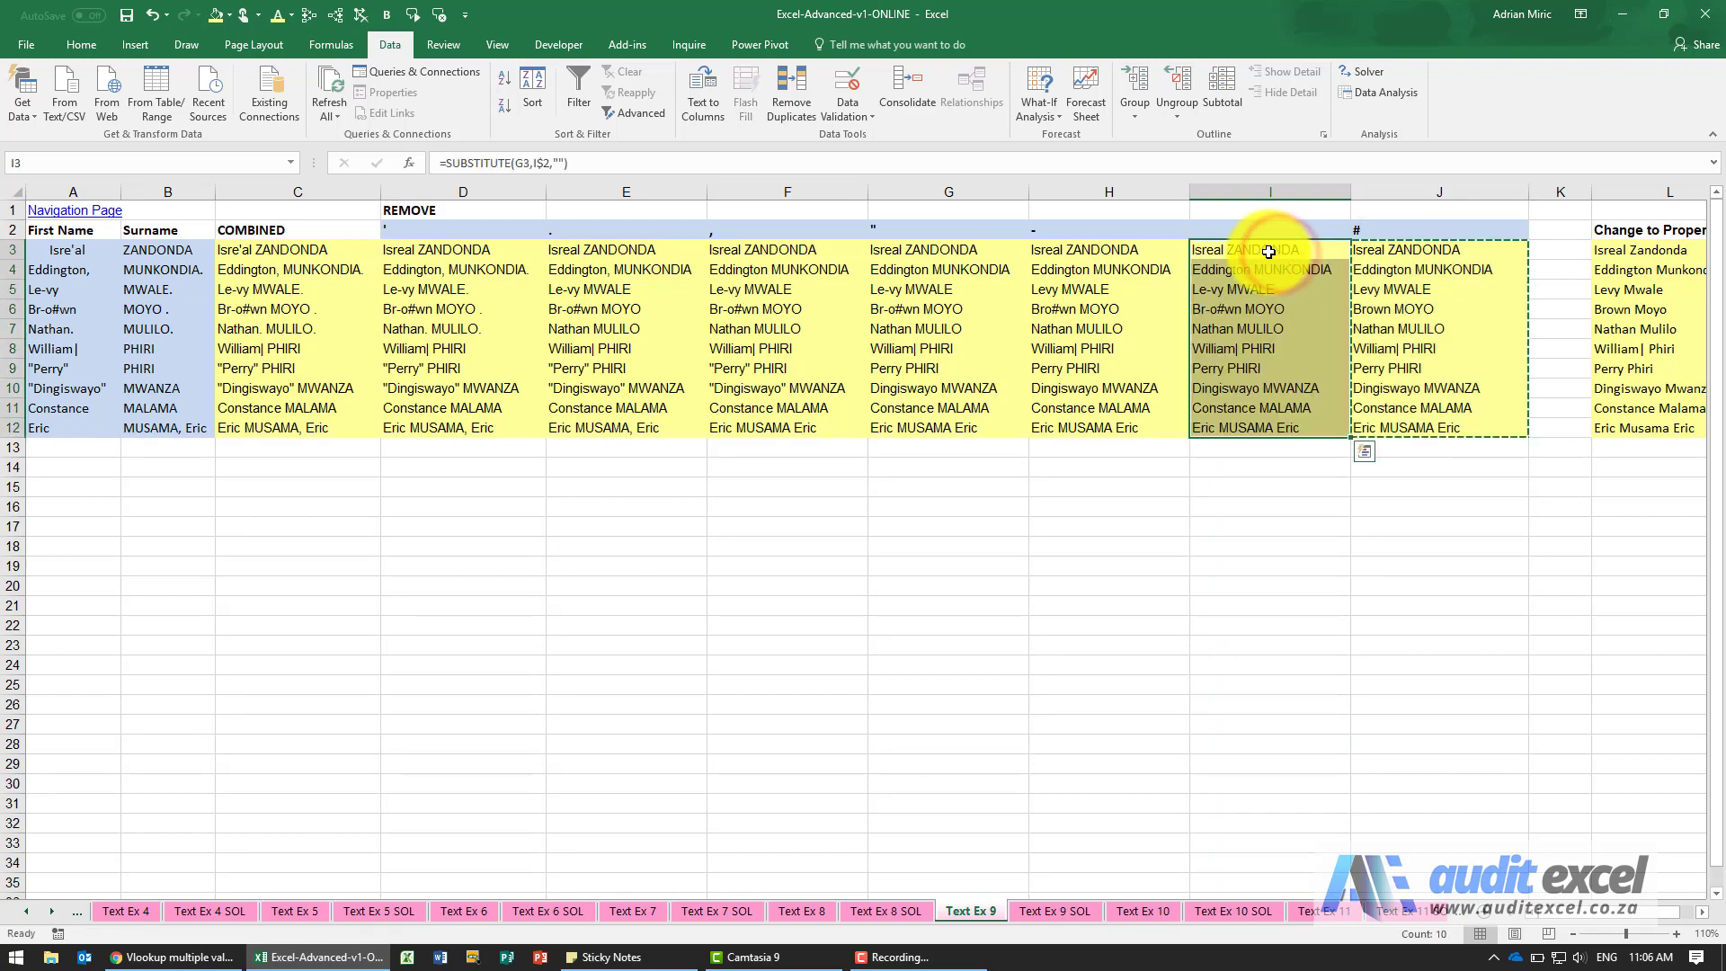
Change the text reference of the SUBSTITUTE formula in I3 to H3 and copy the formula down through I12.
{"action": "left_click", "coordinate": [1269, 251]}
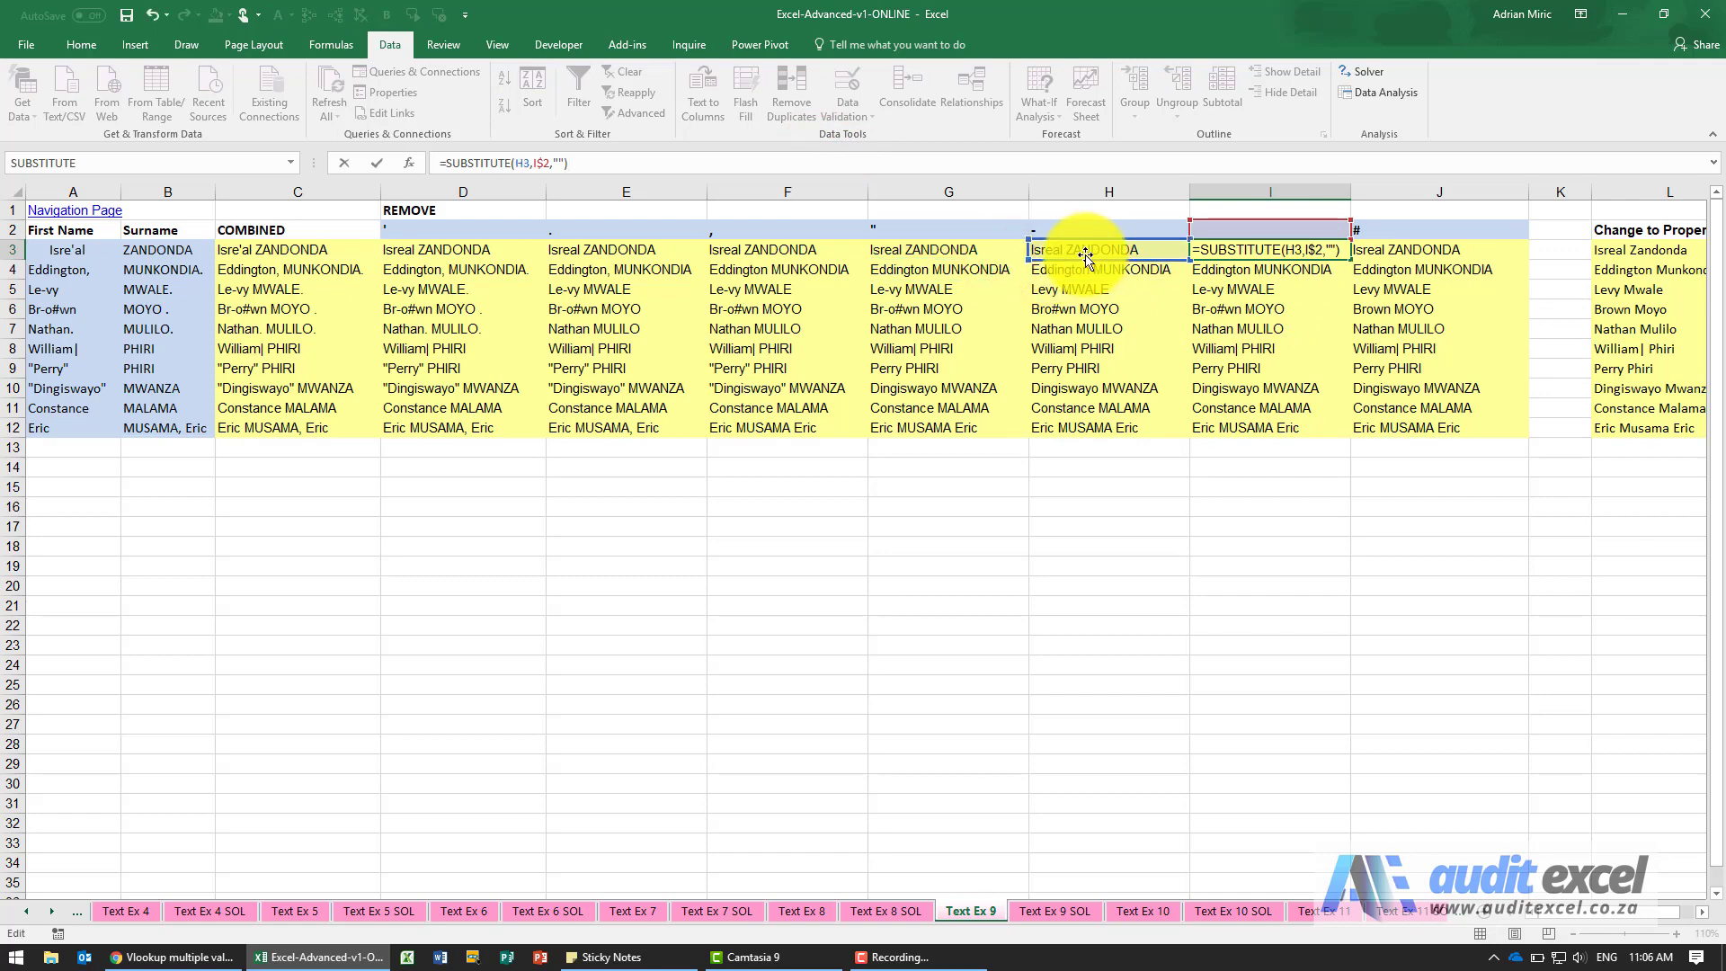
{"action": "key", "text": "Return"}
{"action": "key", "text": "Up"}
{"action": "key", "text": "ctrl+c"}
{"action": "key", "text": "ctrl+shift+Down"}
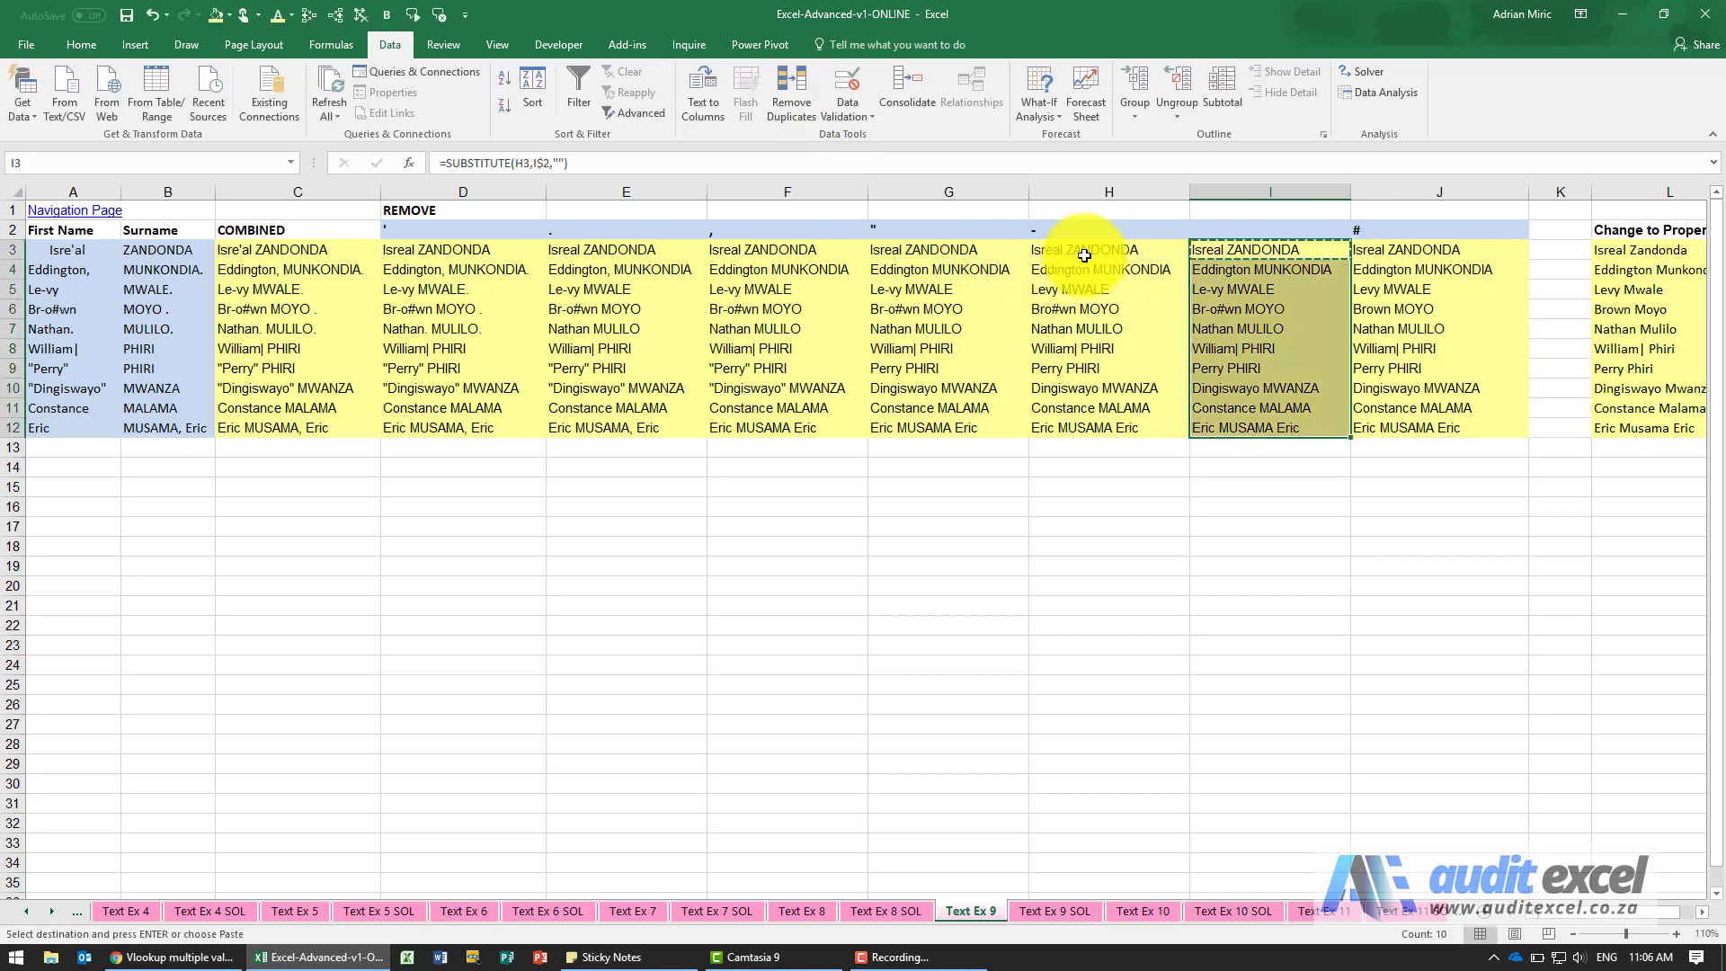
{"action": "key", "text": "ctrl+v"}
Change the text reference of the SUBSTITUTE formula in J3 to I3 and copy the formula down through J12.
{"action": "key", "text": "Right"}
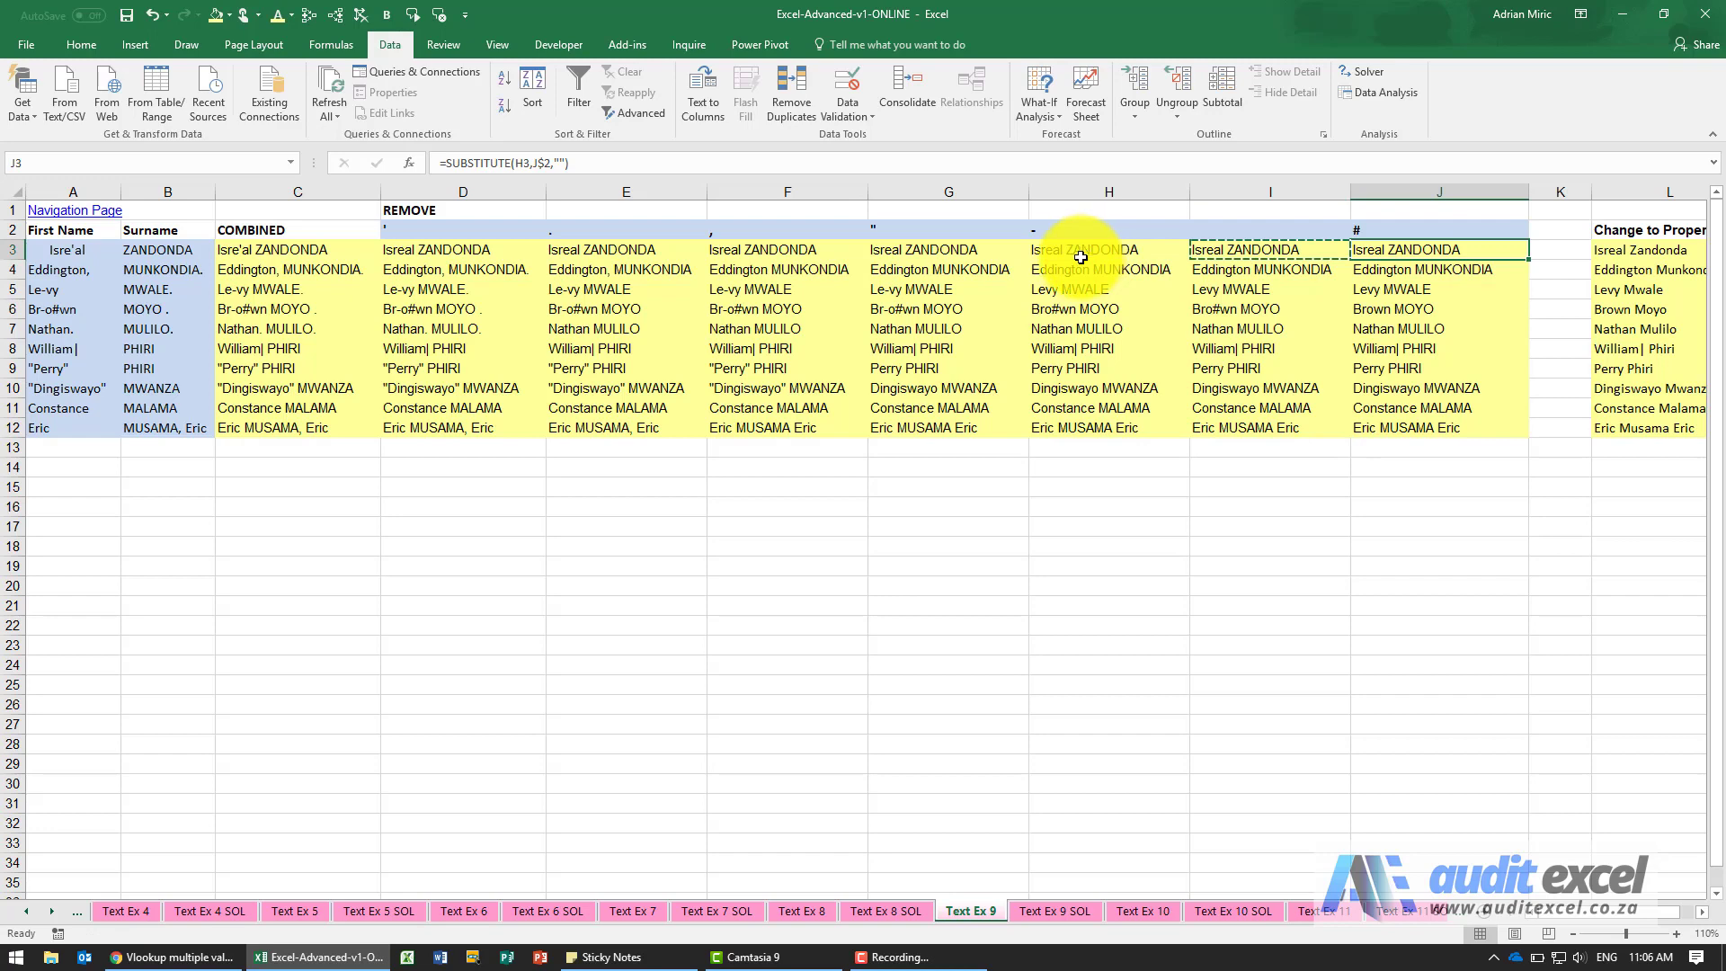
{"action": "left_click", "coordinate": [1028, 163]}
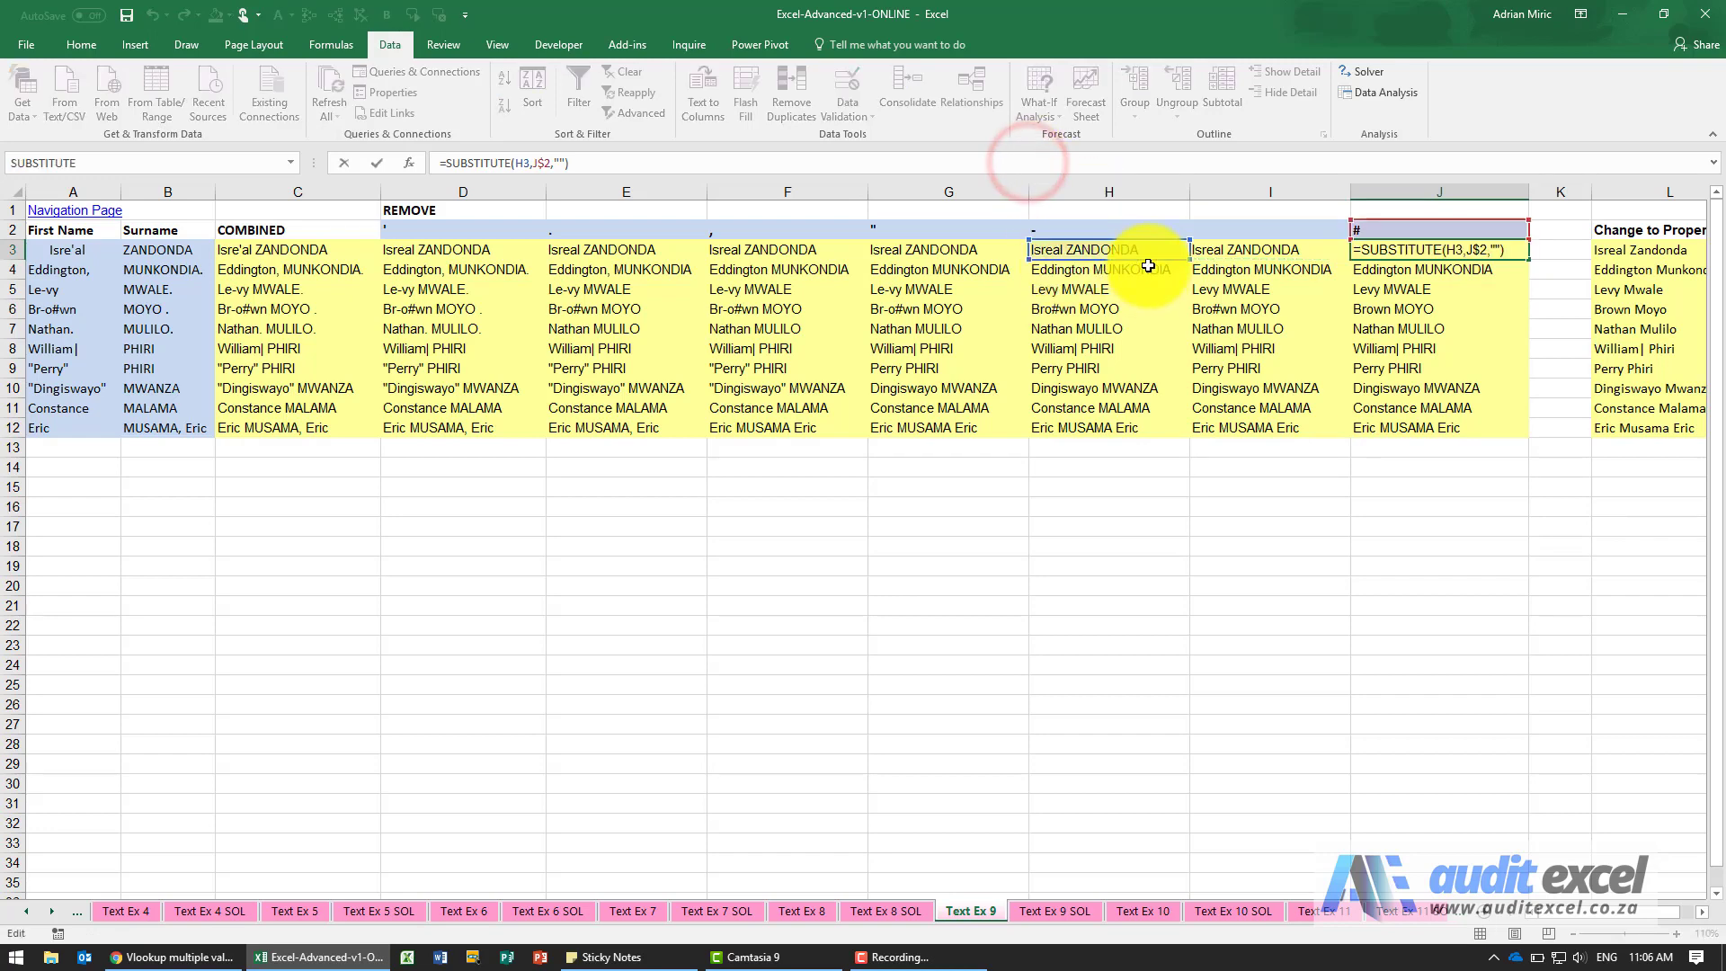
{"action": "left_click_drag", "start_coordinate": [1147, 261], "coordinate": [1198, 252]}
{"action": "key", "text": "Return"}
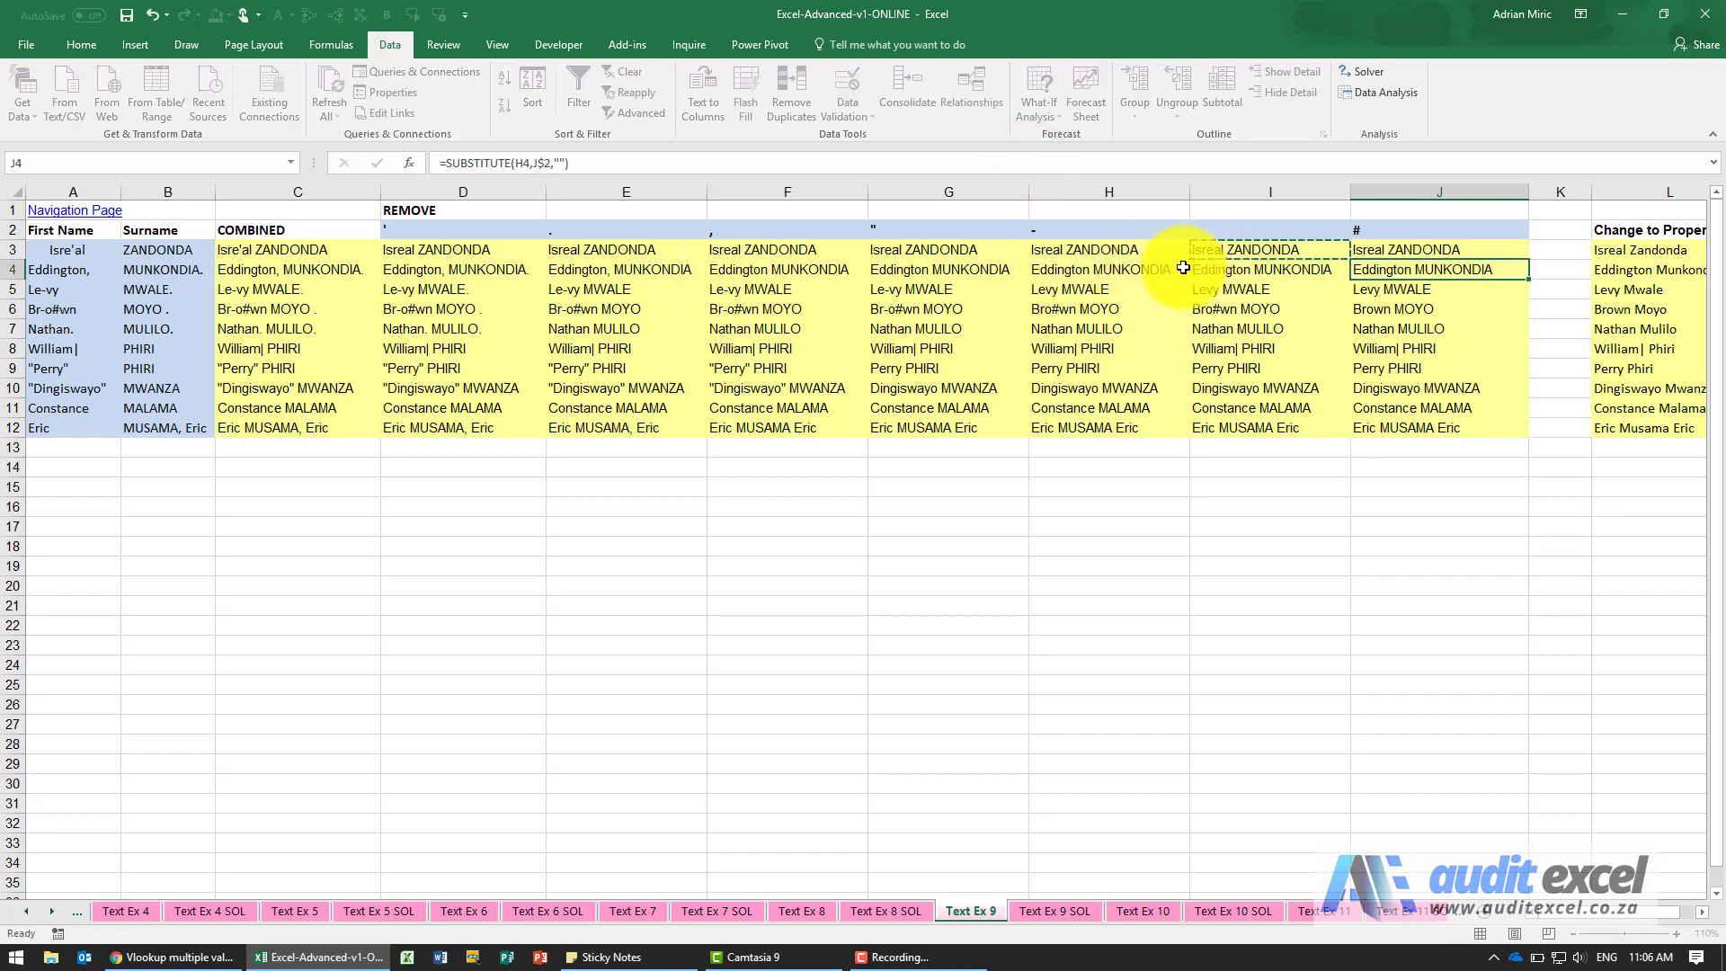
{"action": "key", "text": "Up"}
{"action": "key", "text": "ctrl+c"}
{"action": "key", "text": "ctrl+shift+Down"}
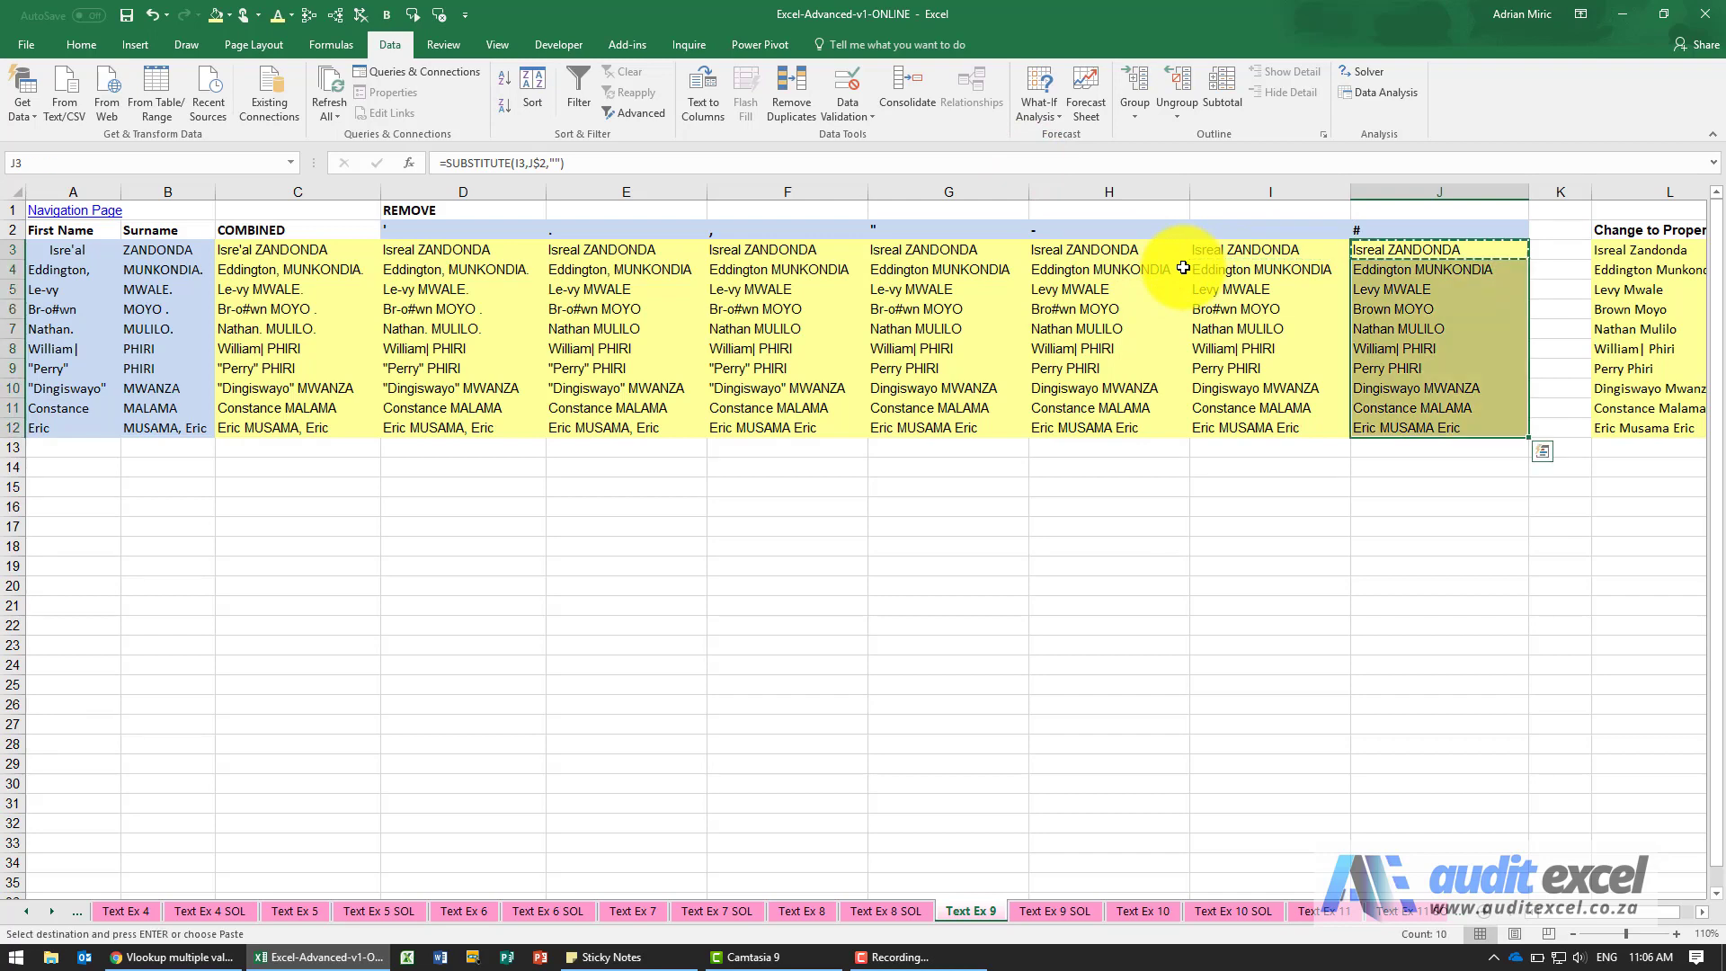
Enter a vertical bar (|) in I2 as the character to remove.
{"action": "key", "text": "Left"}
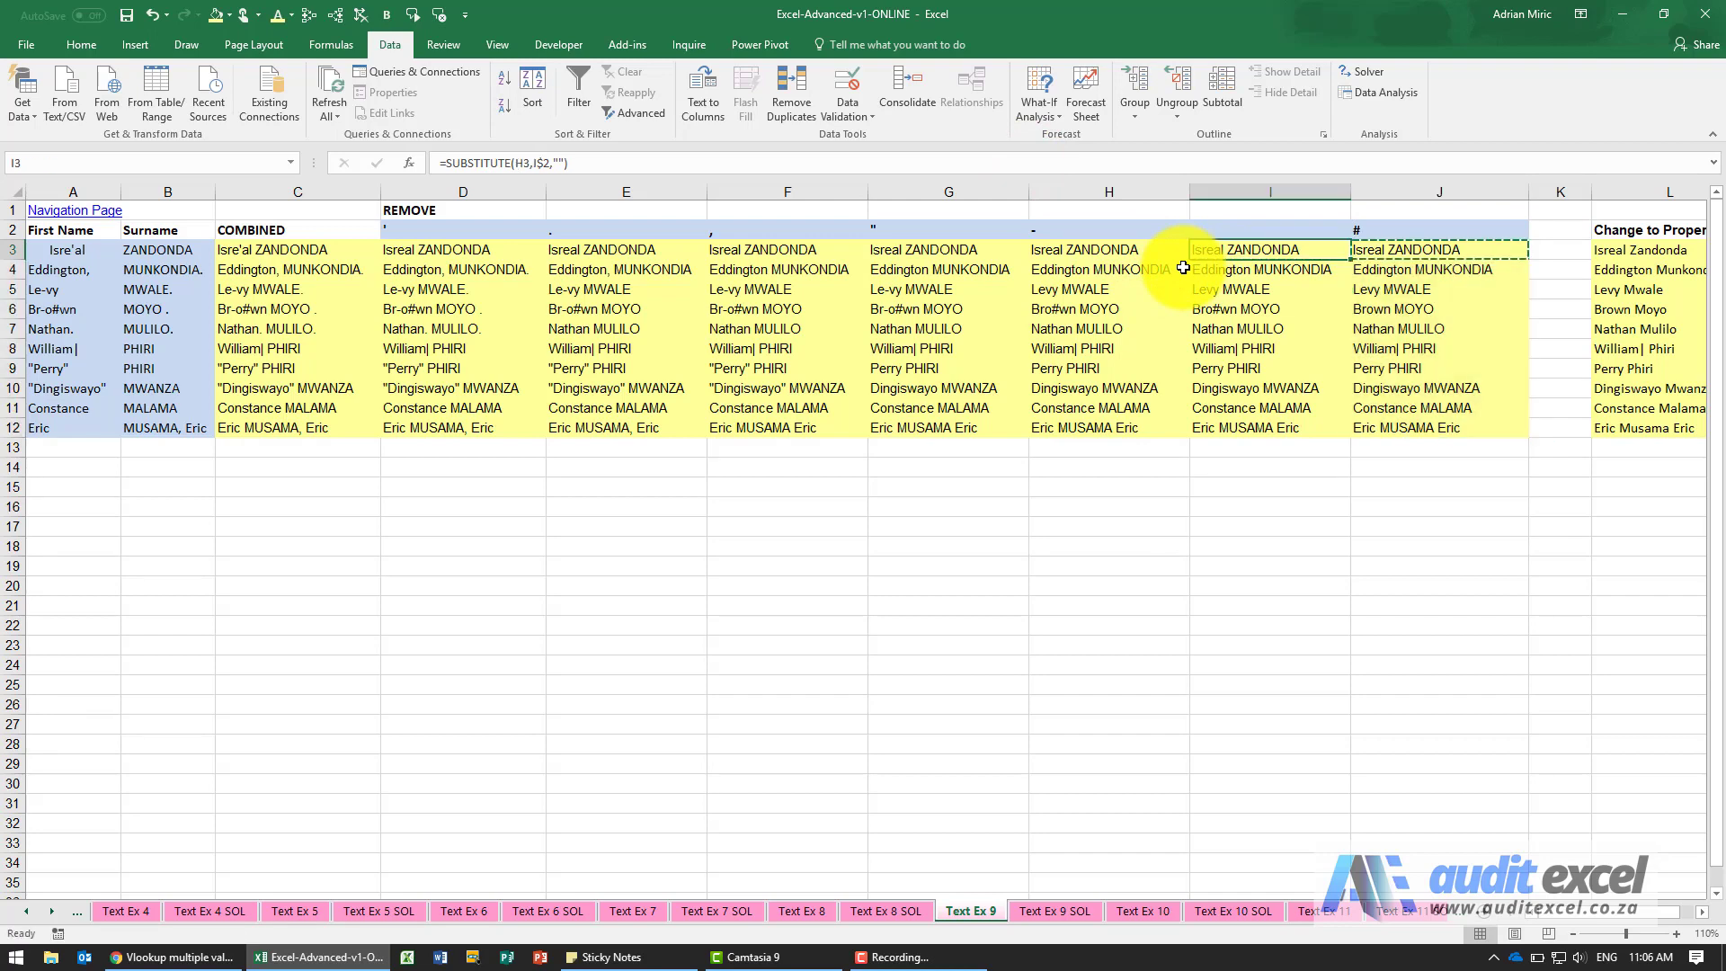
{"action": "left_click", "coordinate": [1230, 227]}
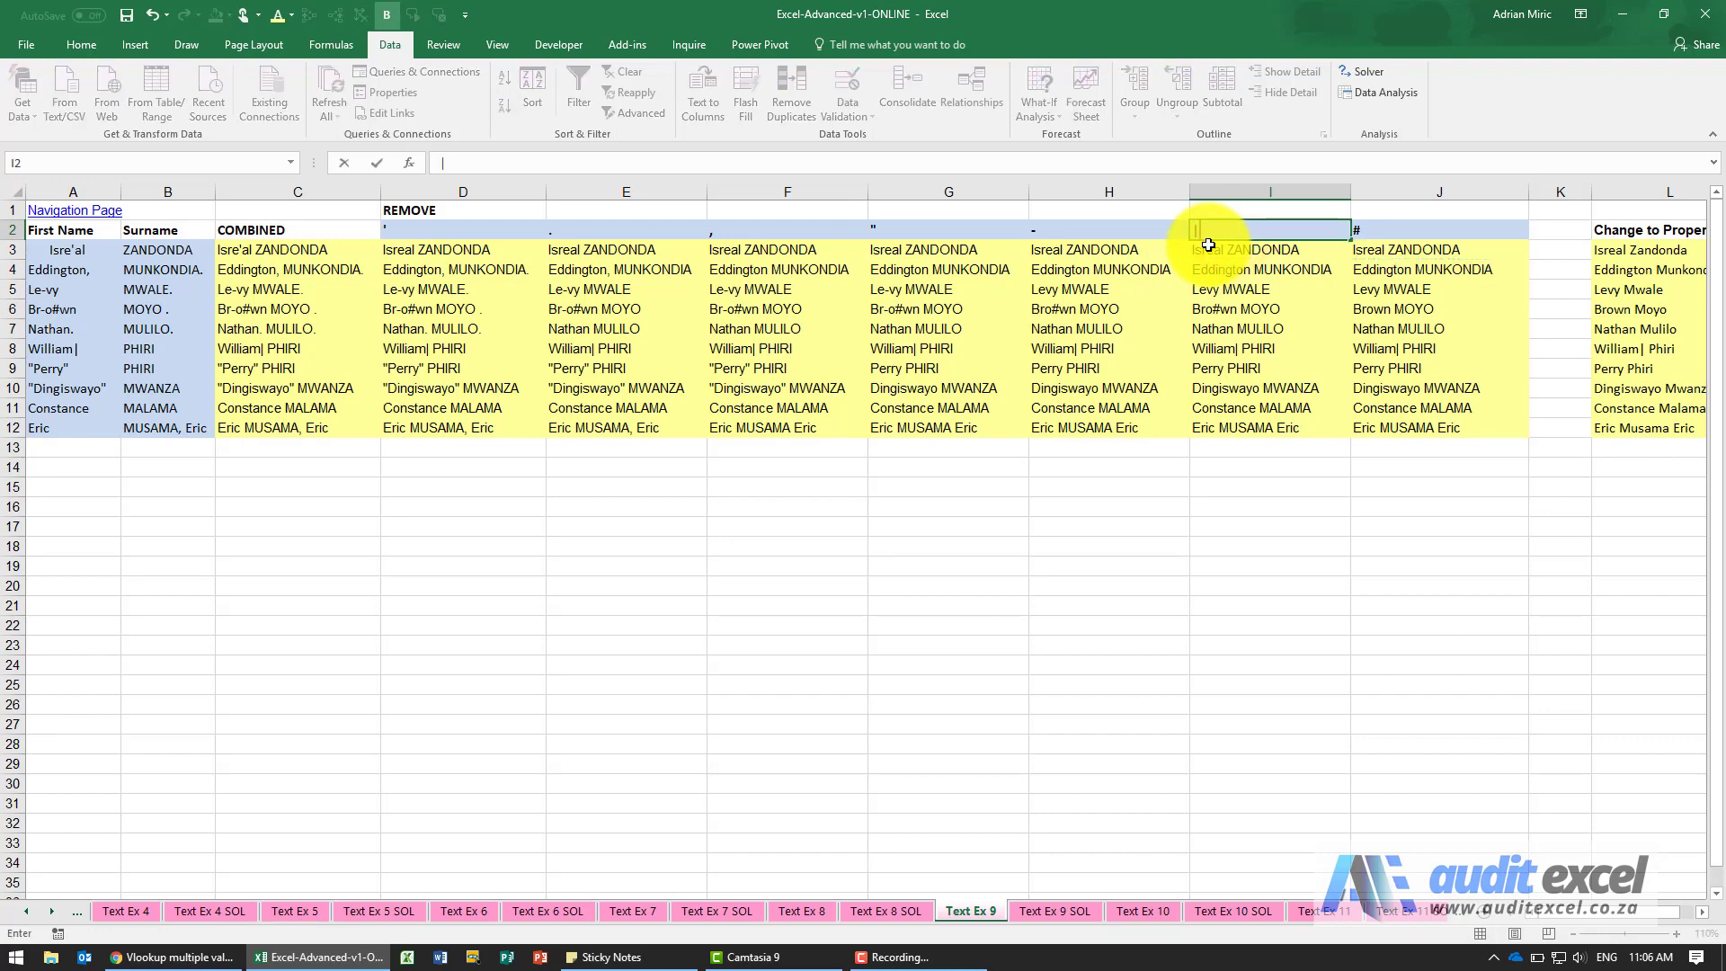
{"action": "key", "text": "Return"}
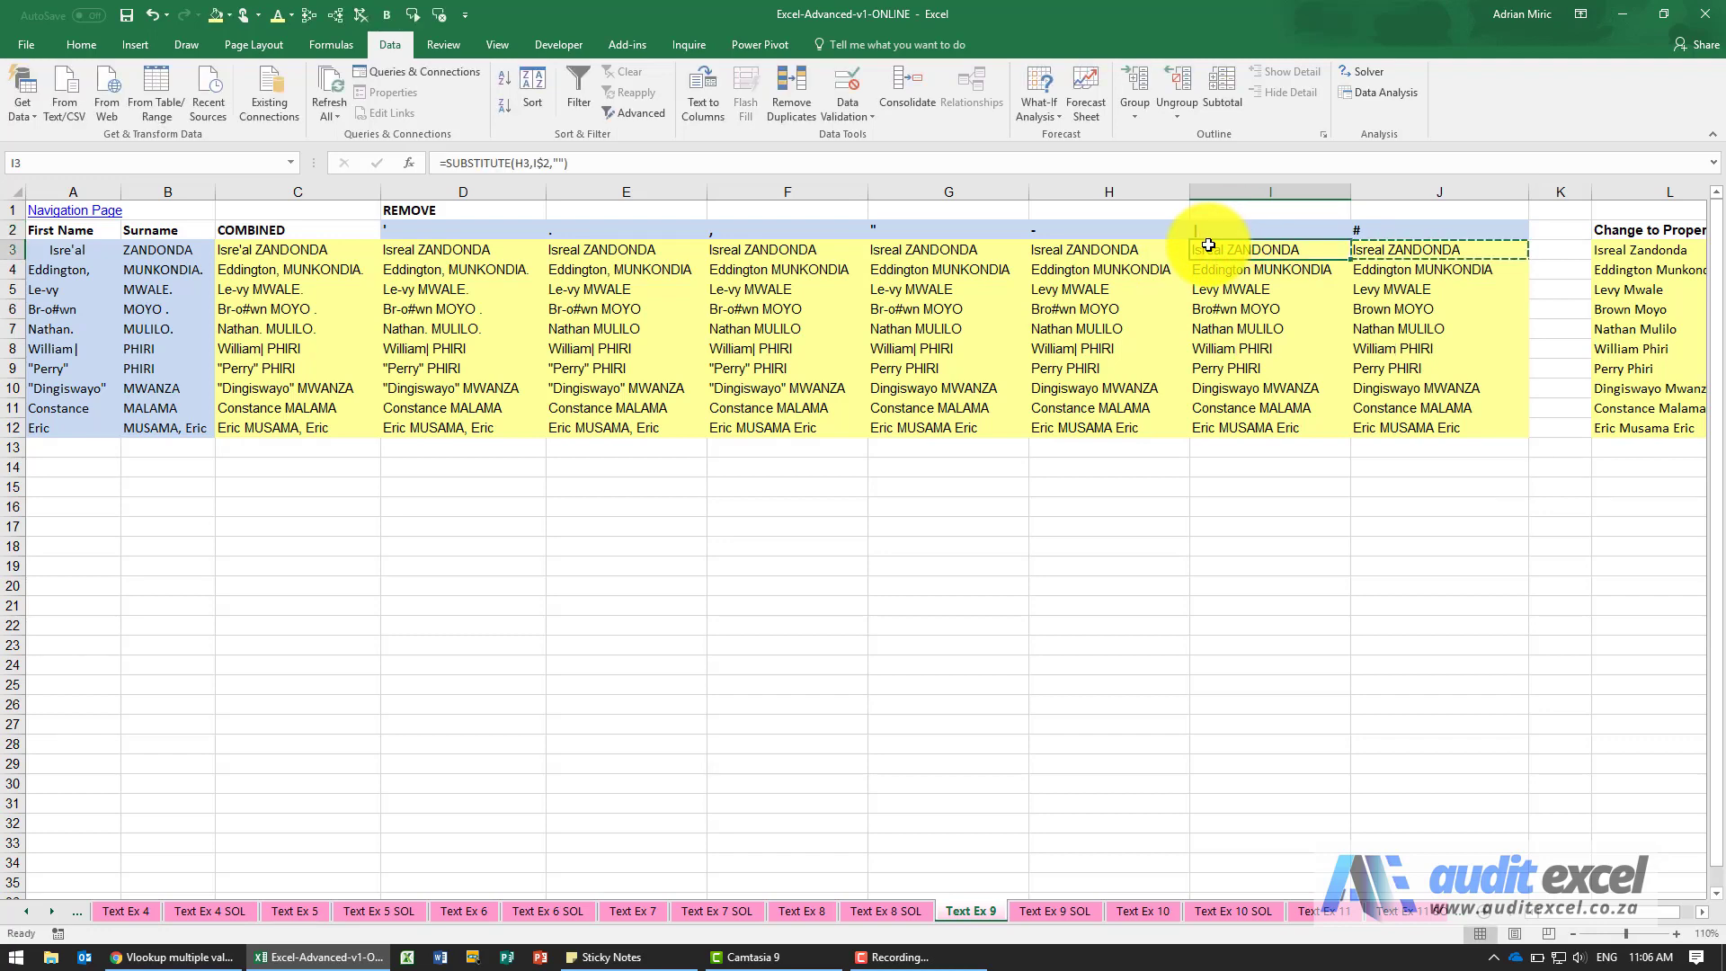
Check the cleaned name in I8 and the matching entry in the Change to Proper Case column.
{"action": "left_click", "coordinate": [1228, 343]}
{"action": "left_click", "coordinate": [1702, 911]}
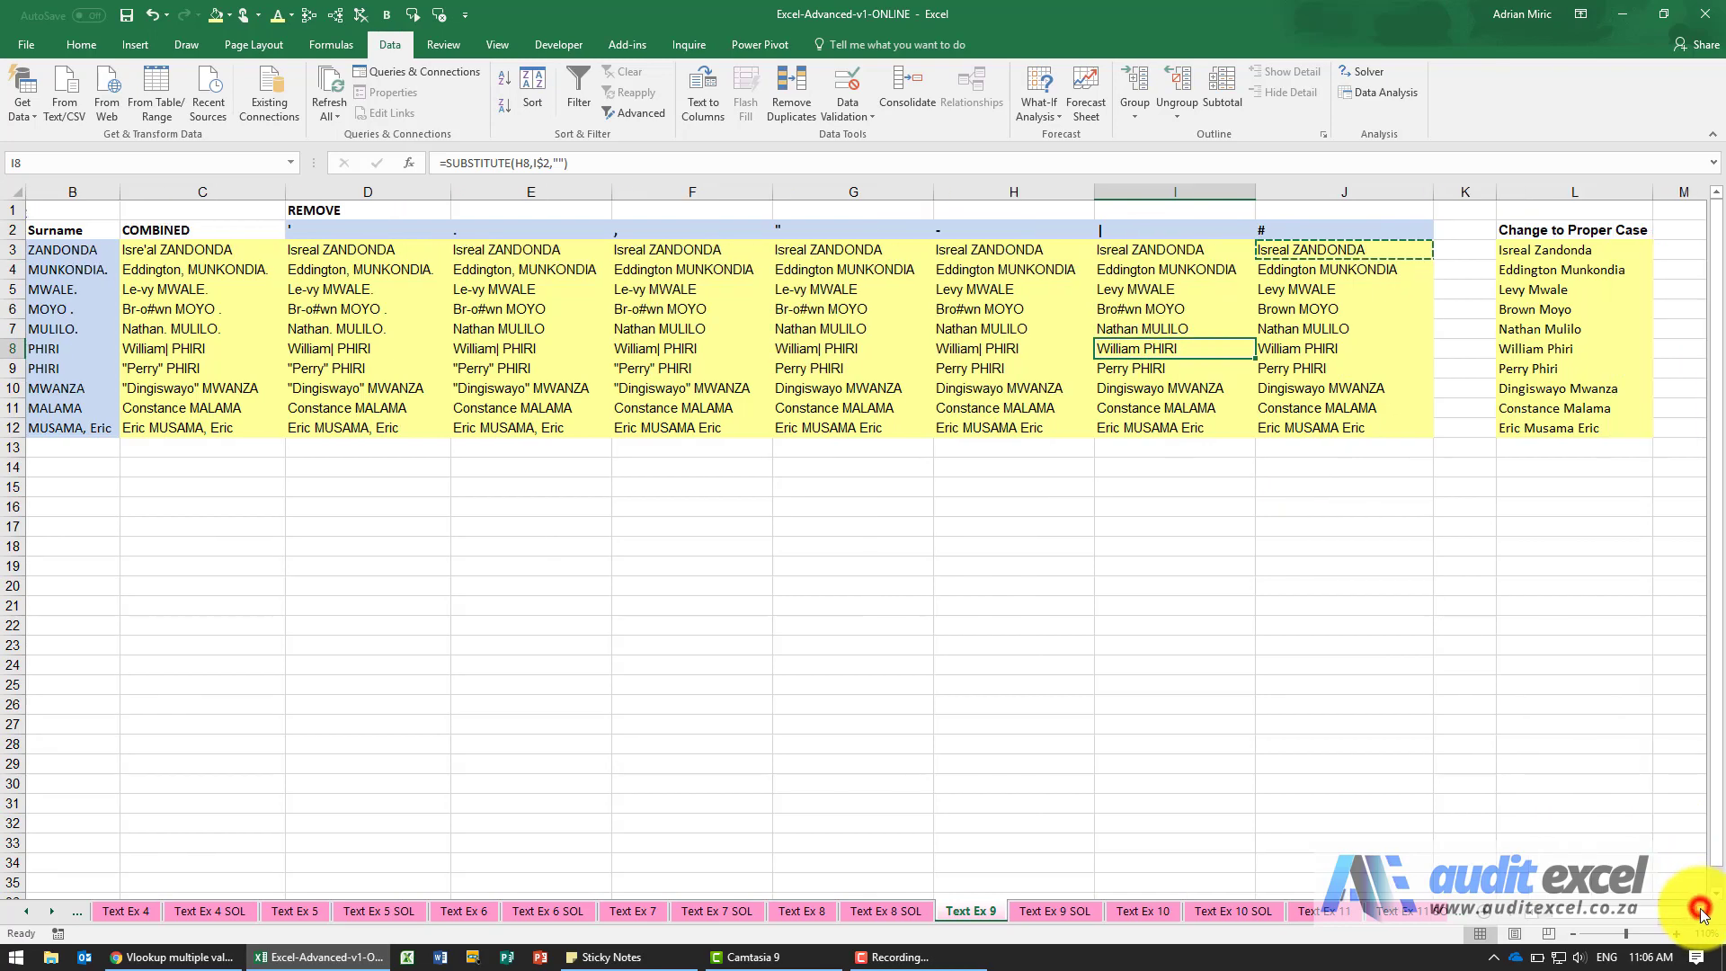
{"action": "left_click", "coordinate": [1702, 912]}
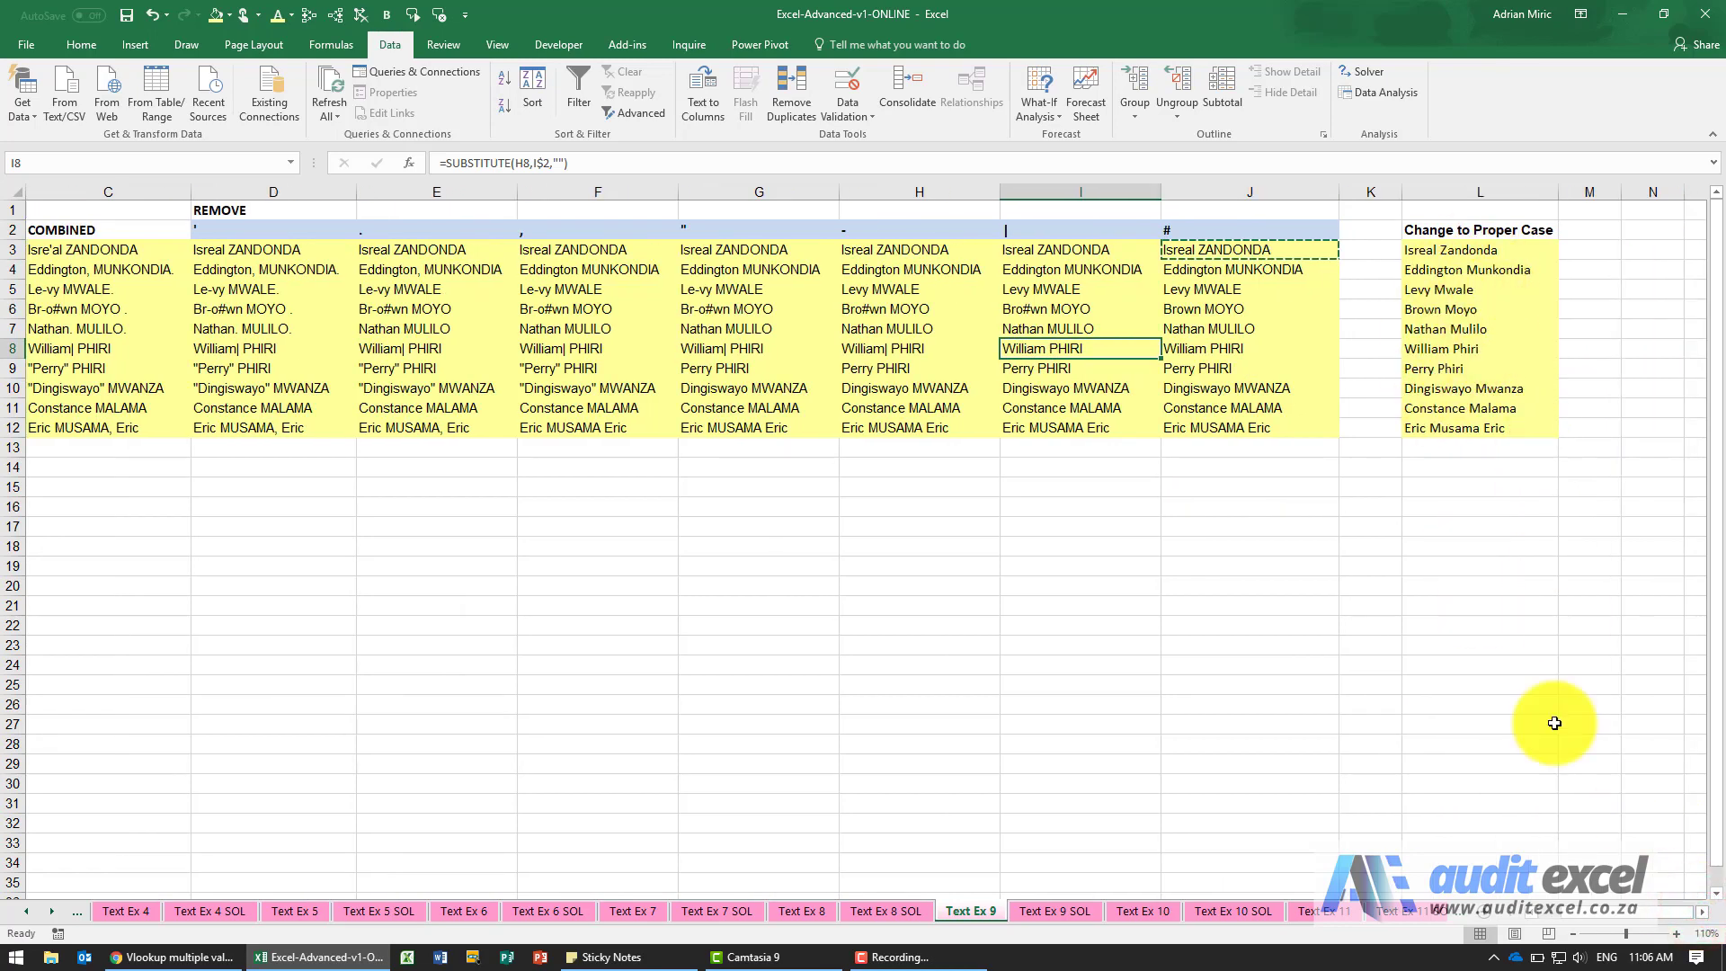
{"action": "left_click", "coordinate": [1632, 914]}
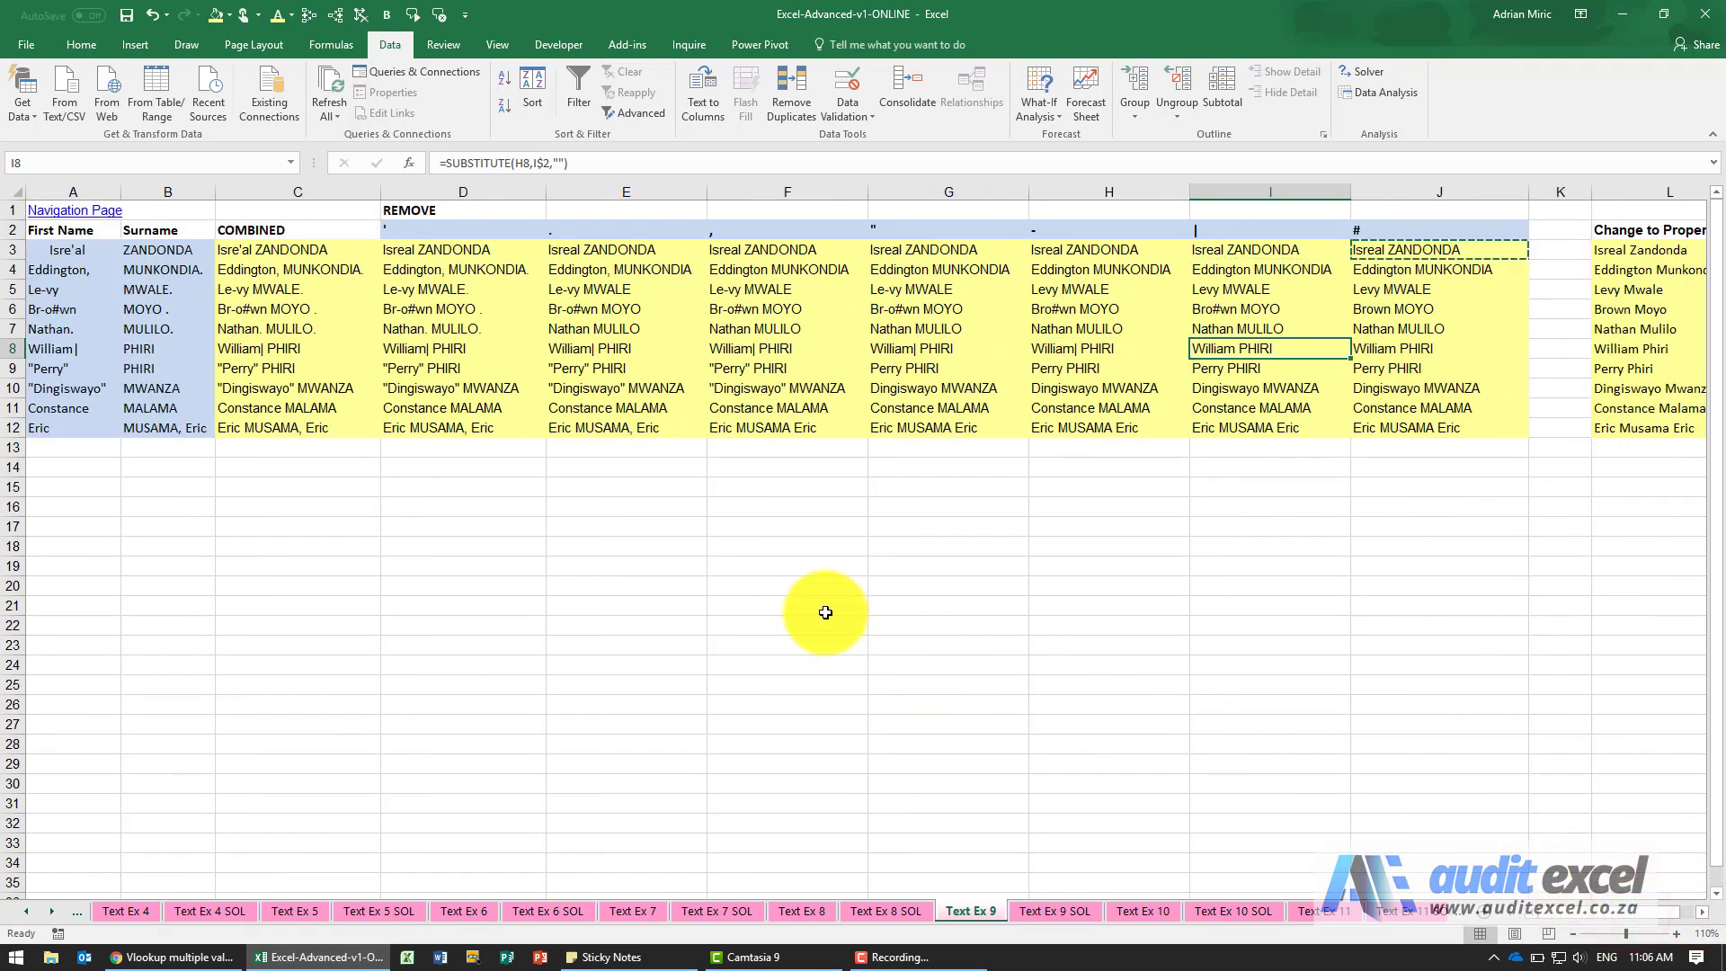